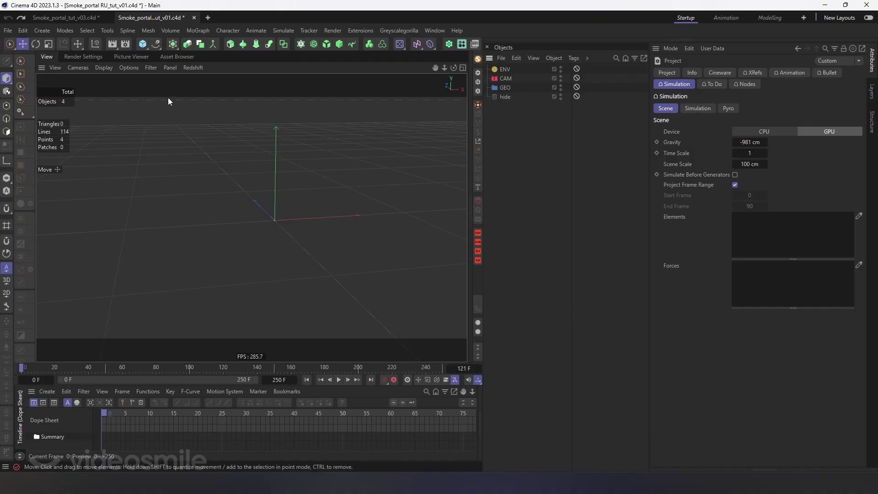
- Add a Circle spline and a Helix spline to the scene
{"action": "left_click", "coordinate": [151, 44]}
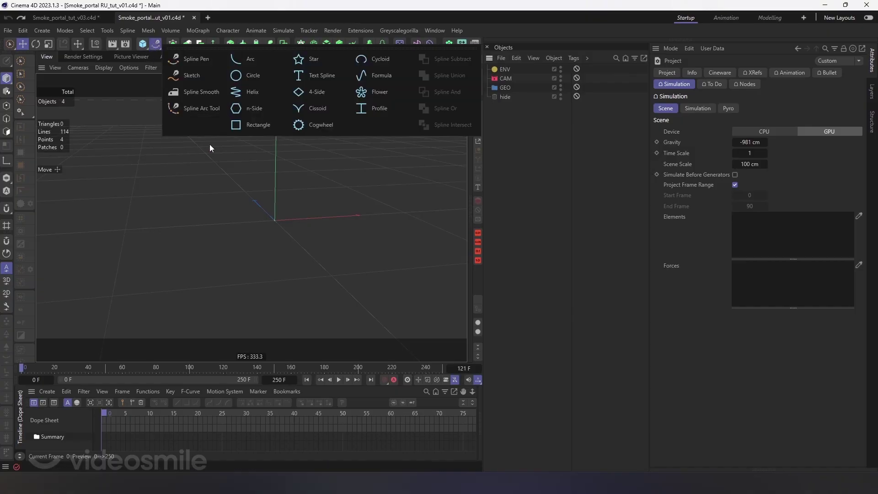
{"action": "left_click", "coordinate": [246, 68]}
{"action": "left_click", "coordinate": [156, 44]}
{"action": "left_click", "coordinate": [249, 92]}
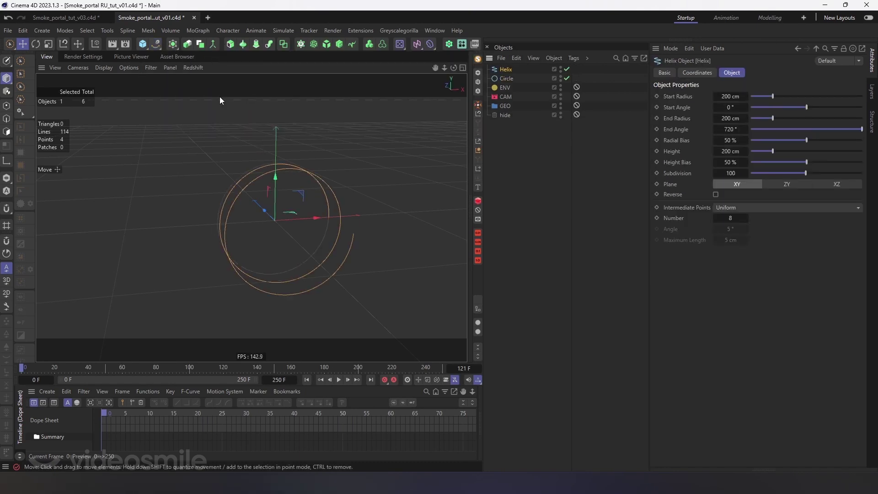
- Set the Helix start and end radii to 60 cm
{"action": "left_click", "coordinate": [740, 96]}
{"action": "type", "text": "60"}
{"action": "key", "text": "Tab"}
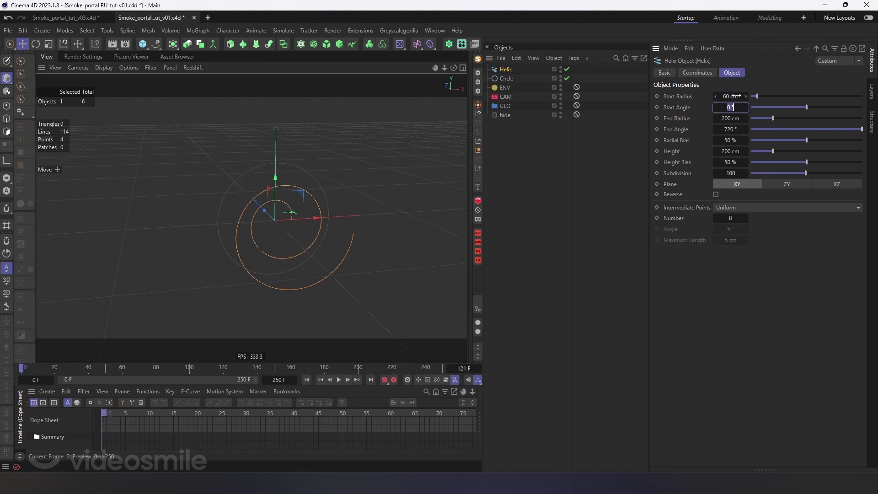
{"action": "key", "text": "Tab"}
{"action": "type", "text": "60"}
{"action": "key", "text": "Tab"}
{"action": "type", "text": "3600"}
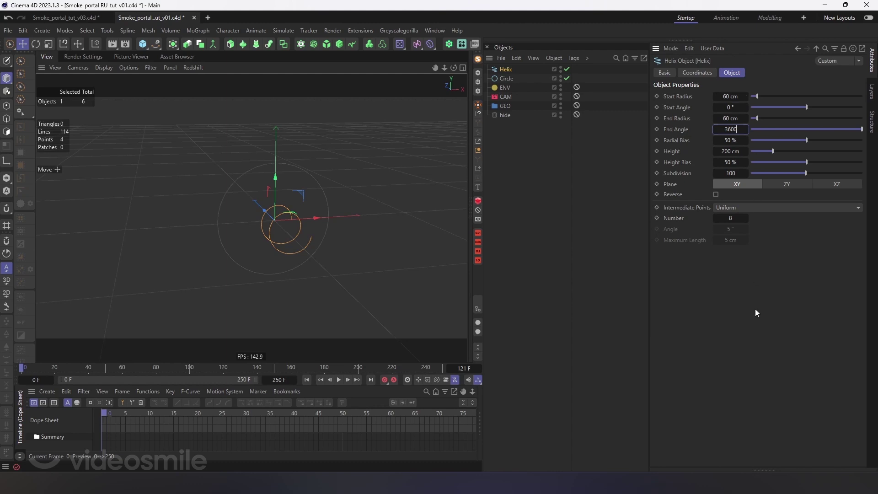
- Lay the Helix on the ZY plane and add an empty Null object
{"action": "left_click", "coordinate": [789, 188]}
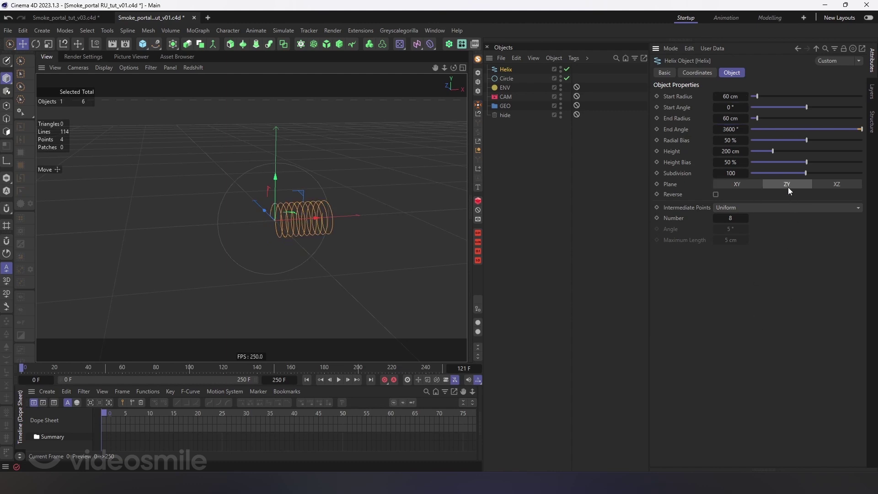
{"action": "left_click", "coordinate": [540, 187]}
{"action": "key", "text": "alt+g"}
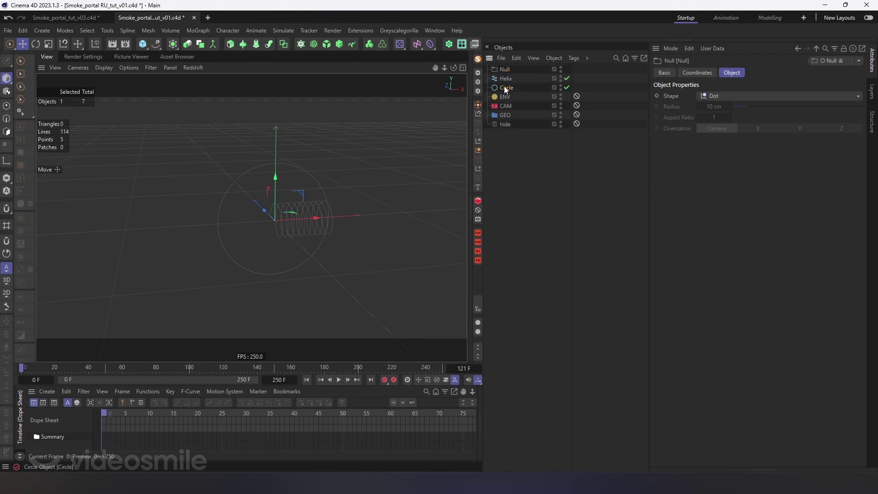
- Parent Helix and Circle under the Null, rename it 'emitter', and move it into GEO
{"action": "left_click_drag", "start_coordinate": [506, 89], "coordinate": [505, 70]}
{"action": "double_click", "coordinate": [505, 70]}
{"action": "type", "text": "emitter"}
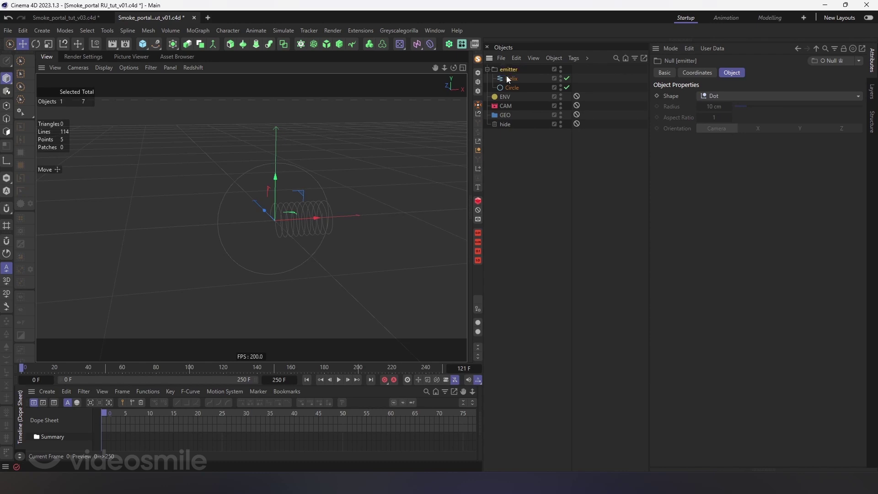
{"action": "key", "text": "Return"}
{"action": "left_click_drag", "start_coordinate": [498, 71], "coordinate": [509, 116]}
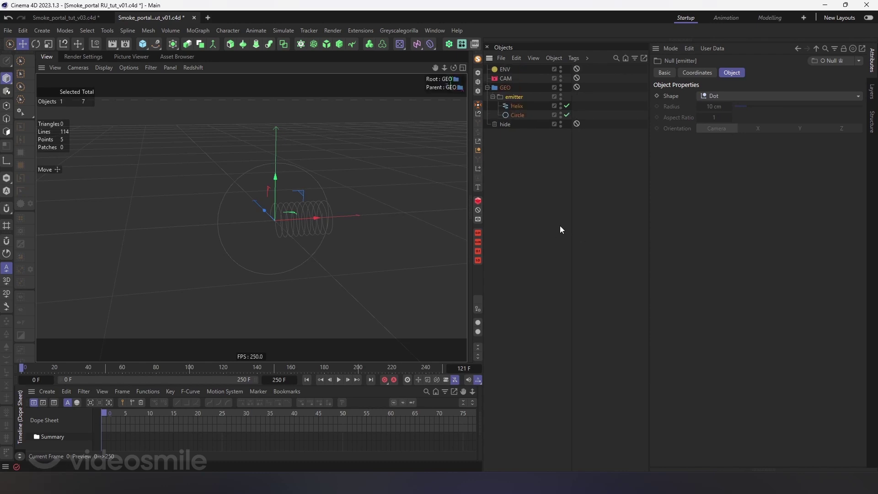
{"action": "left_click_drag", "start_coordinate": [571, 197], "coordinate": [584, 196]}
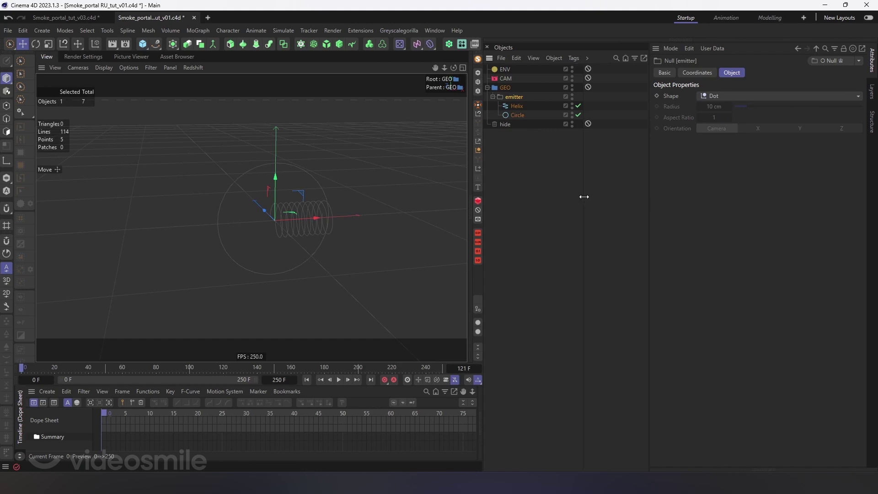
{"action": "left_click_drag", "start_coordinate": [650, 194], "coordinate": [695, 192]}
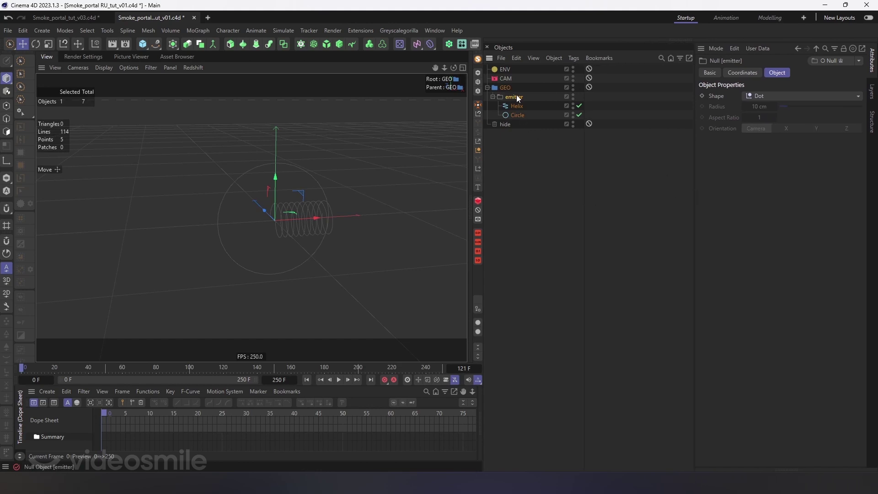
- Add a Spline Wrap deformer under the Helix
{"action": "left_click", "coordinate": [430, 45]}
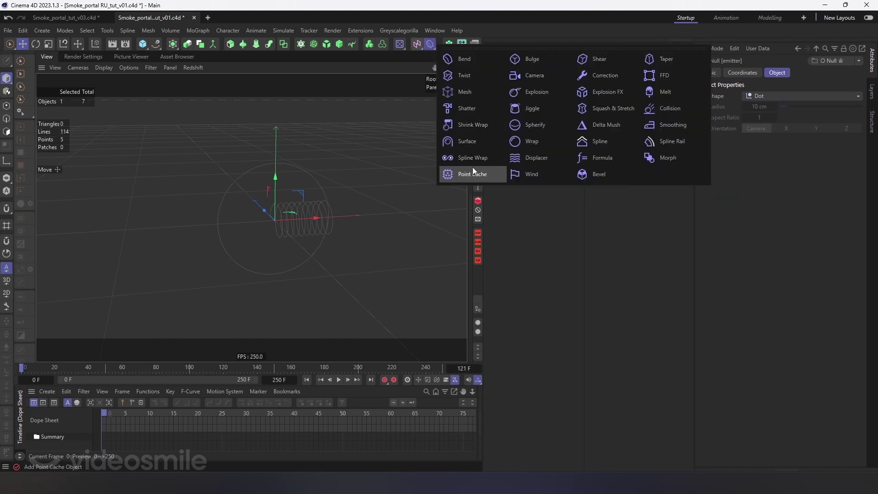
{"action": "left_click", "coordinate": [517, 106]}
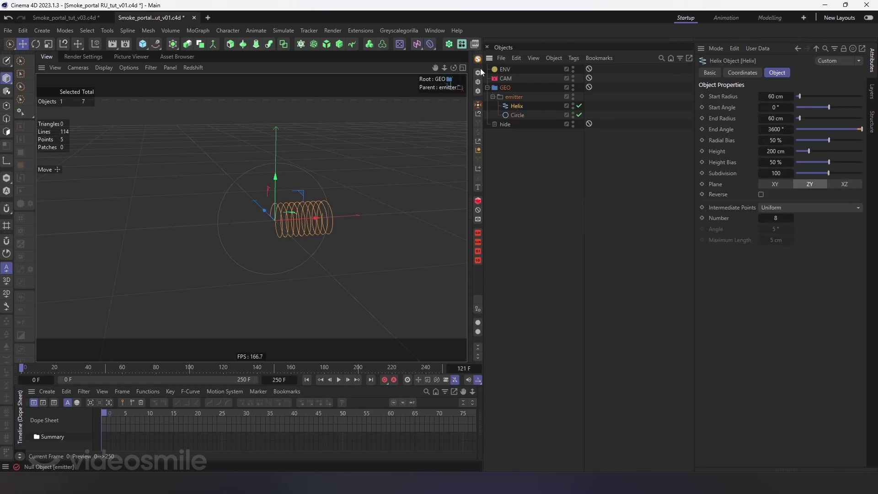
{"action": "left_click", "coordinate": [430, 44]}
{"action": "left_click", "coordinate": [471, 159]}
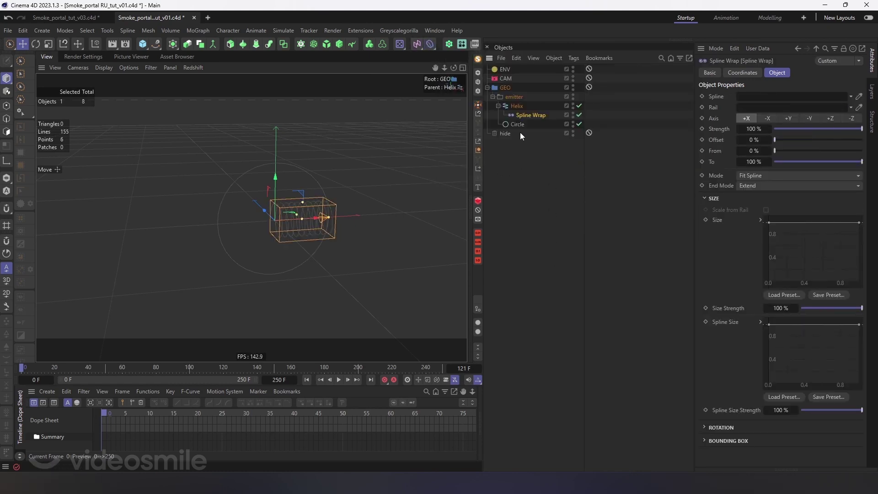
- Link the Circle as the Spline Wrap's spline so the Helix loops around it
{"action": "left_click_drag", "start_coordinate": [531, 115], "coordinate": [763, 96]}
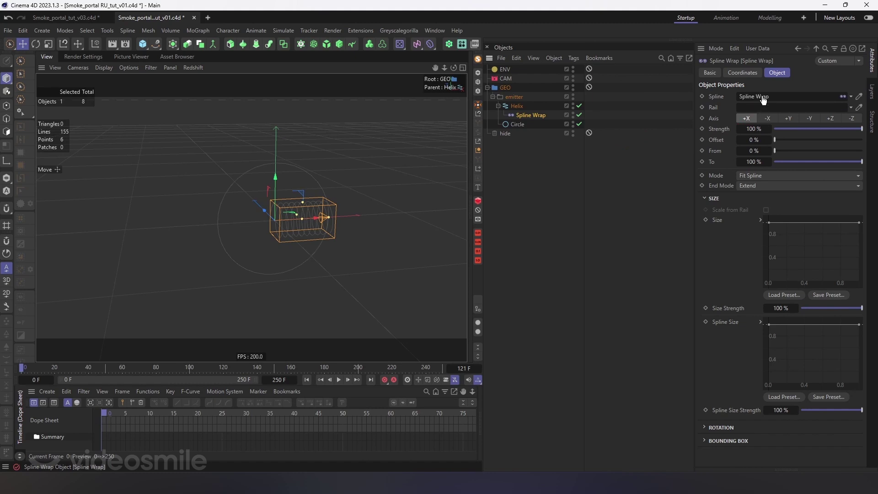
{"action": "left_click", "coordinate": [517, 124]}
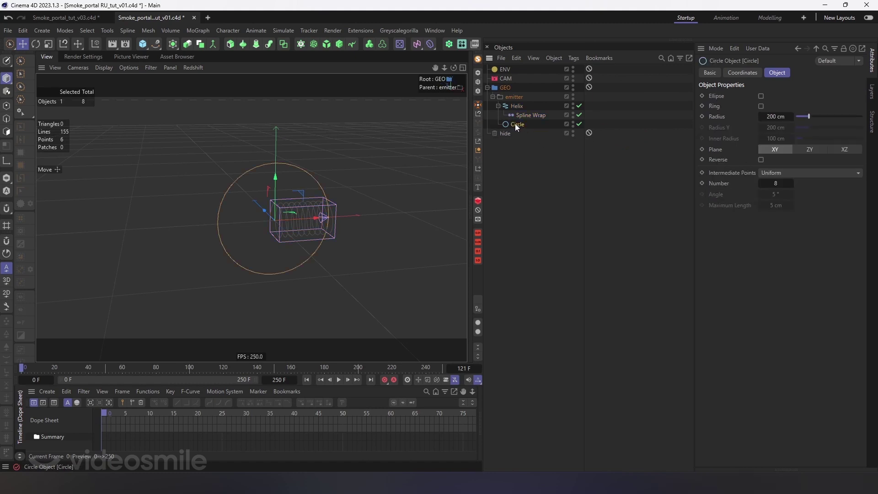
{"action": "key", "text": "ctrl+z"}
{"action": "key", "text": "ctrl+z"}
{"action": "left_click_drag", "start_coordinate": [518, 124], "coordinate": [763, 97]}
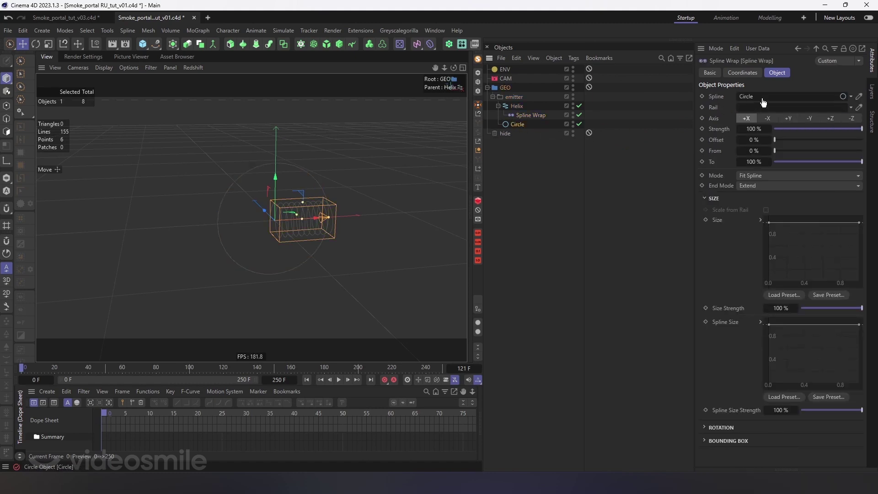
{"action": "left_click", "coordinate": [542, 134]}
{"action": "double_click", "coordinate": [573, 113]}
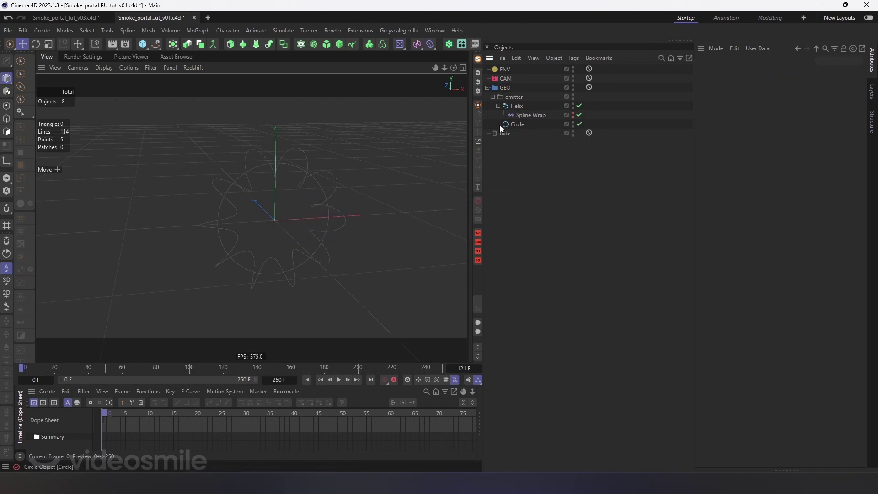
{"action": "left_click", "coordinate": [211, 186]}
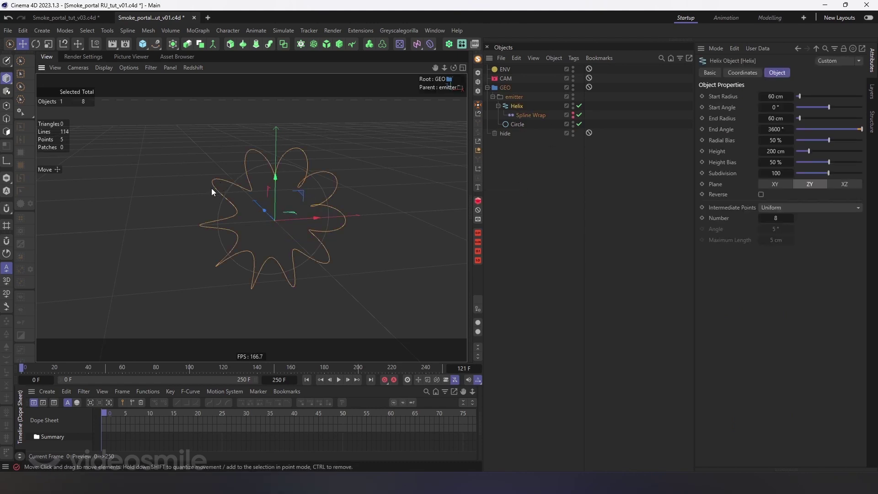
{"action": "mouse_move", "coordinate": [276, 264]}
{"action": "left_mouse_down", "text": "alt"}
{"action": "mouse_move", "coordinate": [231, 253]}
{"action": "mouse_move", "coordinate": [298, 258]}
{"action": "left_mouse_up", "text": "alt"}
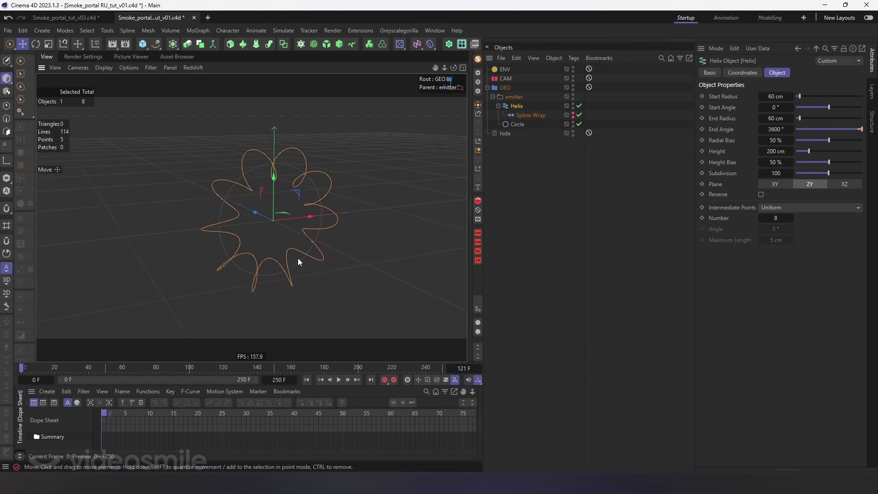
{"action": "left_click", "coordinate": [592, 176]}
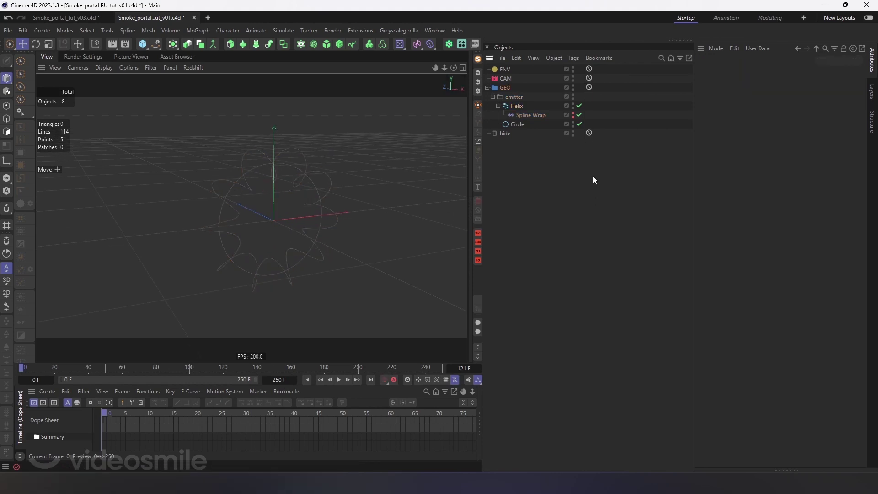
- Give the Circle a Pyro tag and move the Pyro object into GEO
{"action": "left_click", "coordinate": [516, 124]}
{"action": "right_click", "coordinate": [517, 125]}
{"action": "mouse_move", "coordinate": [587, 162]}
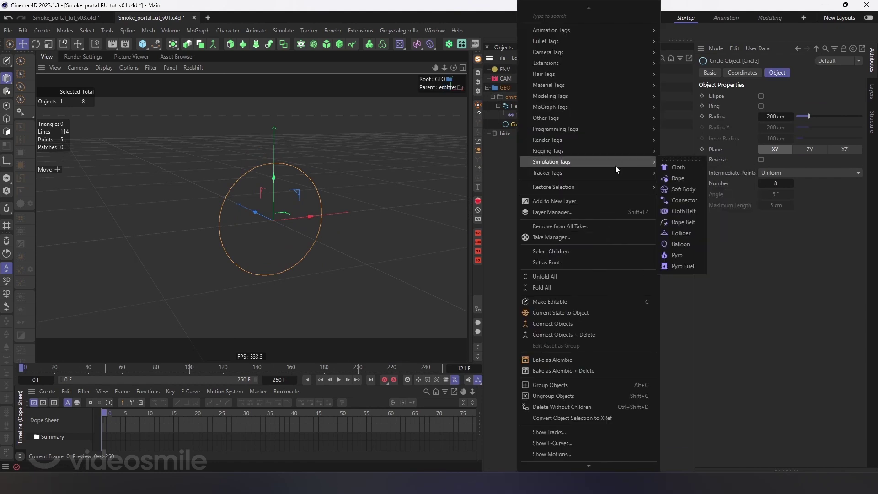
{"action": "left_click", "coordinate": [687, 255]}
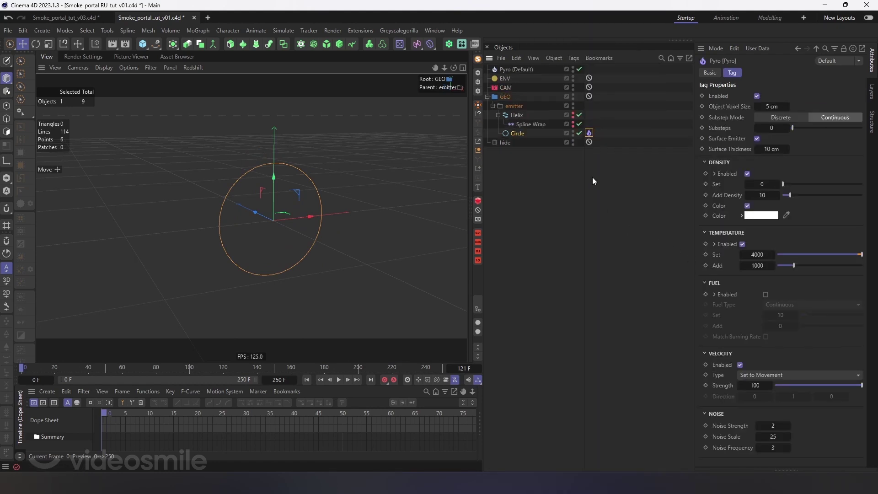
{"action": "left_click", "coordinate": [514, 69]}
{"action": "left_click_drag", "start_coordinate": [514, 69], "coordinate": [517, 114]}
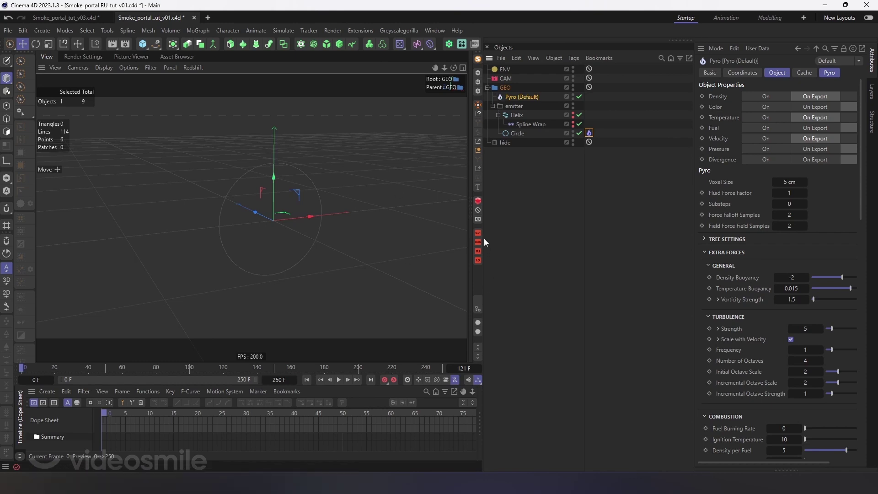
- Set the Circle Pyro tag's Surface Thickness to 30 cm
{"action": "left_click_drag", "start_coordinate": [484, 238], "coordinate": [442, 236]}
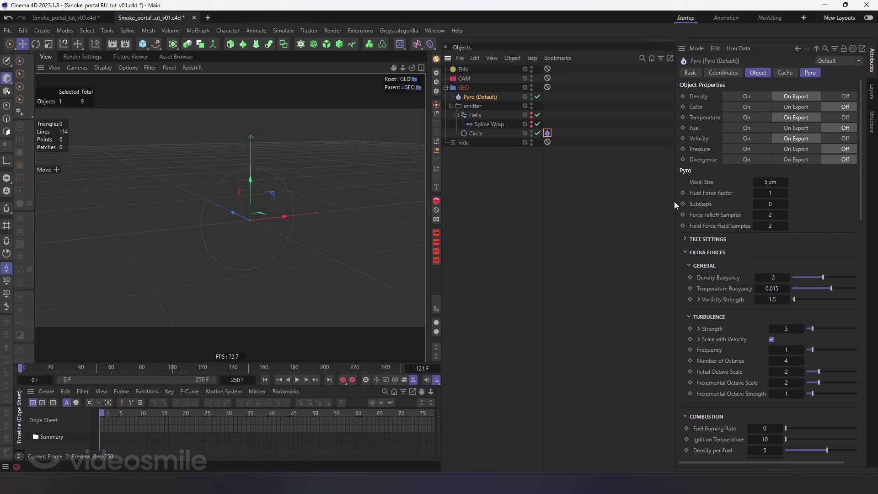
{"action": "left_click_drag", "start_coordinate": [676, 204], "coordinate": [606, 201]}
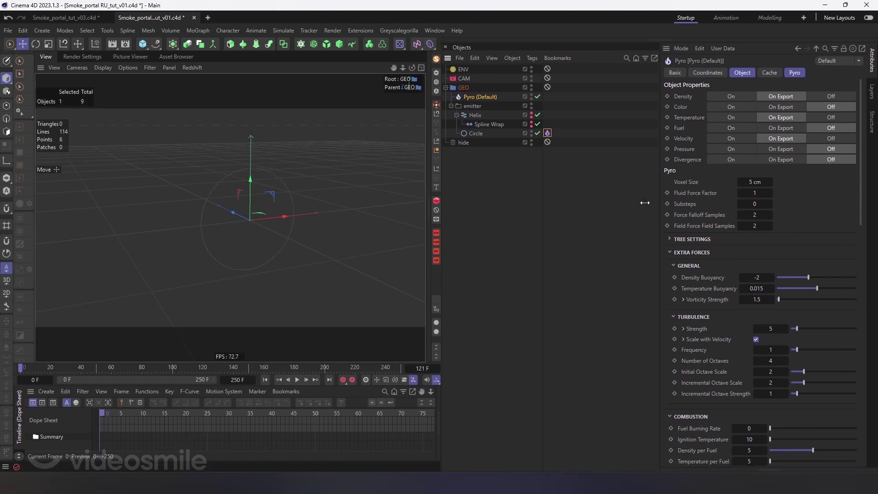
{"action": "left_click", "coordinate": [547, 133]}
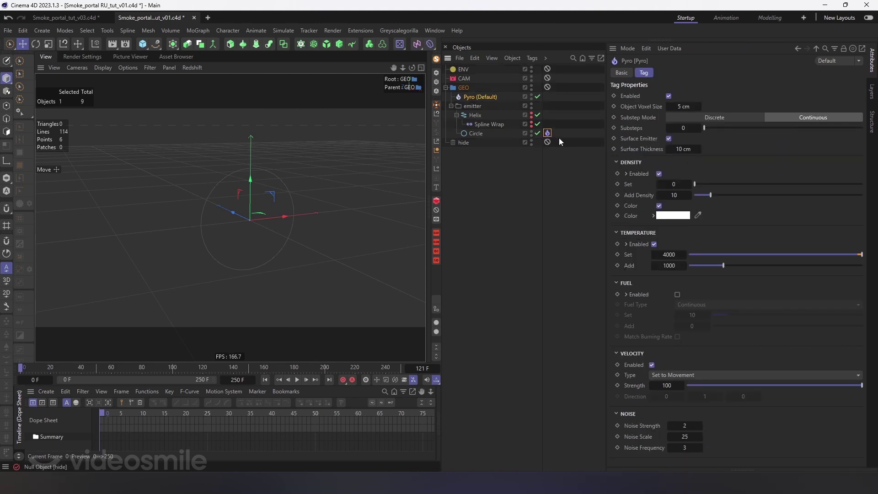
{"action": "left_click", "coordinate": [683, 149]}
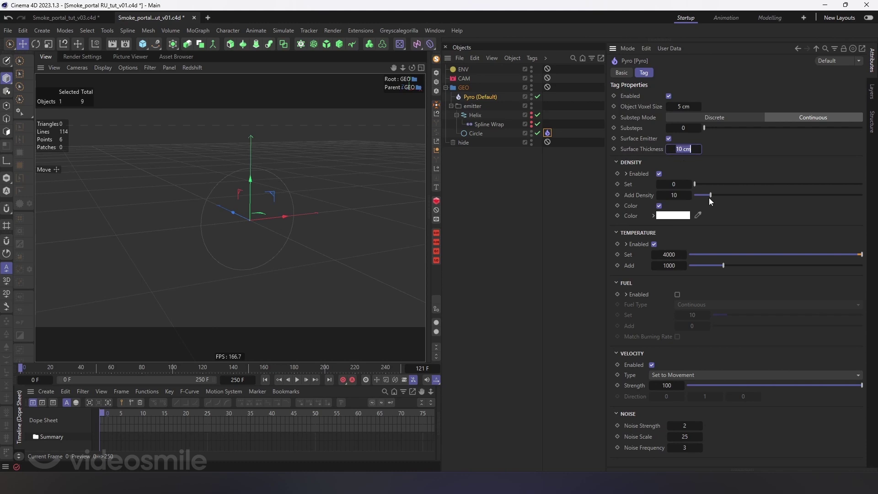
{"action": "type", "text": "30"}
{"action": "key", "text": "Return"}
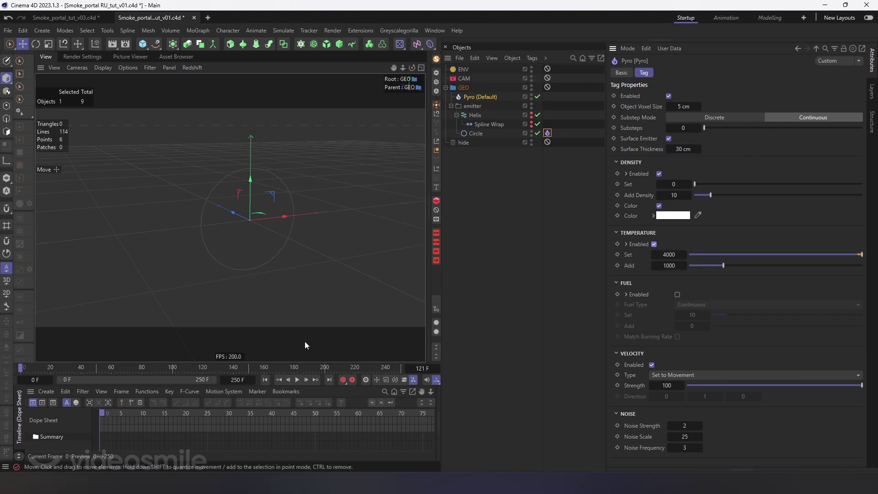
- Disable Temperature on the Circle's Pyro tag and replay the simulation
{"action": "left_click", "coordinate": [297, 380]}
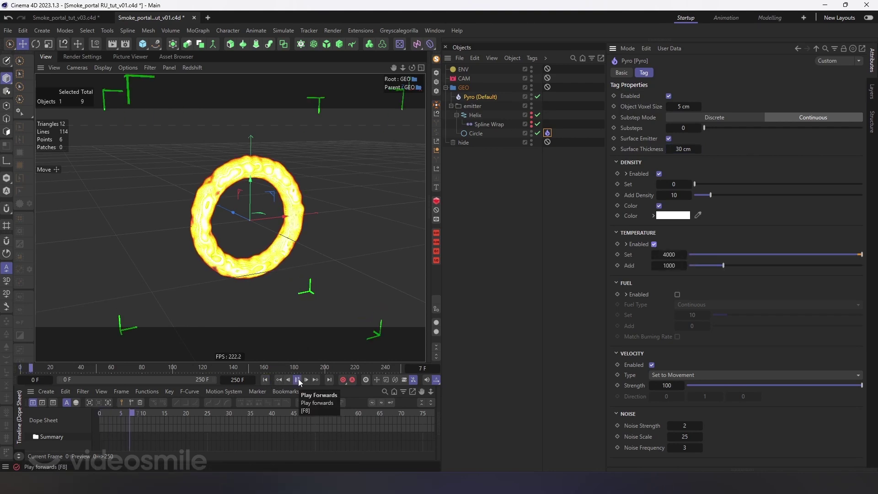
{"action": "left_click", "coordinate": [654, 243]}
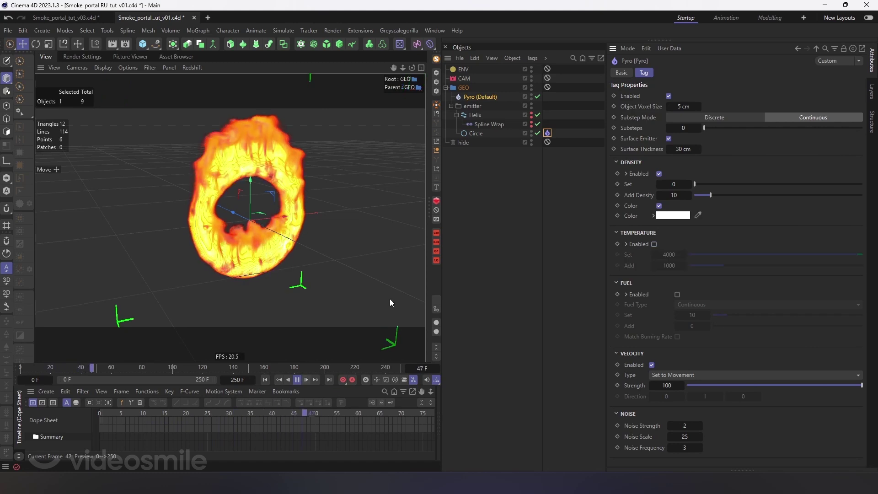
{"action": "left_click", "coordinate": [264, 380]}
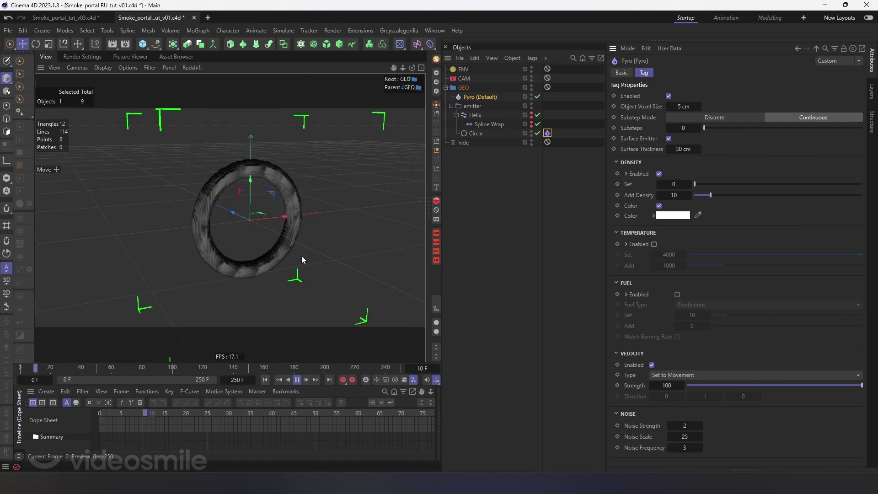
- Set Temperature to Off on the Pyro object and replay the grey smoke ring
{"action": "left_click", "coordinate": [470, 98]}
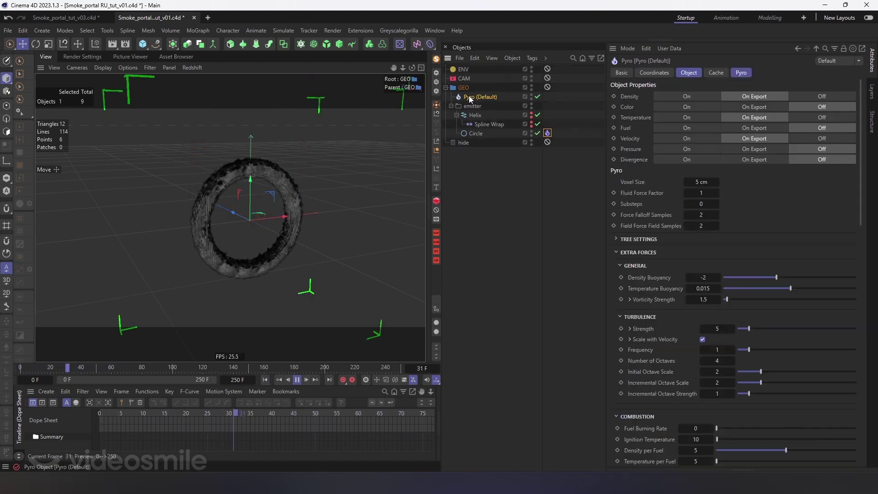
{"action": "left_click", "coordinate": [823, 117]}
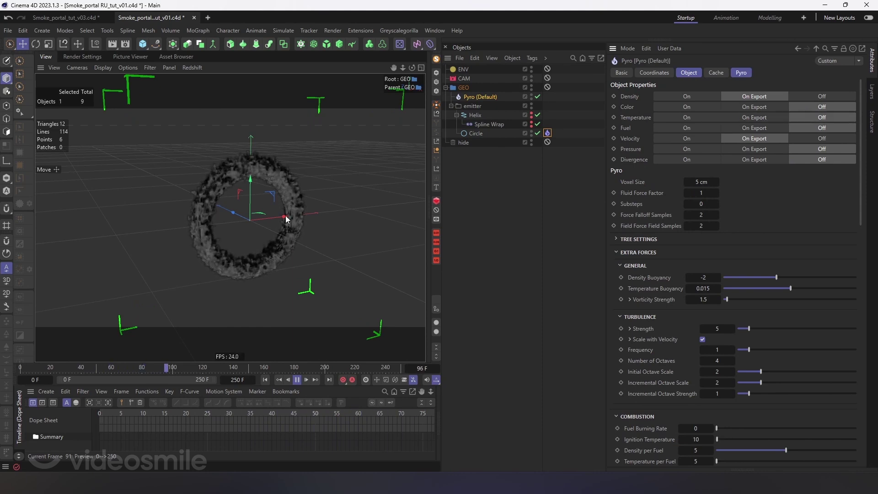
{"action": "left_click", "coordinate": [265, 379]}
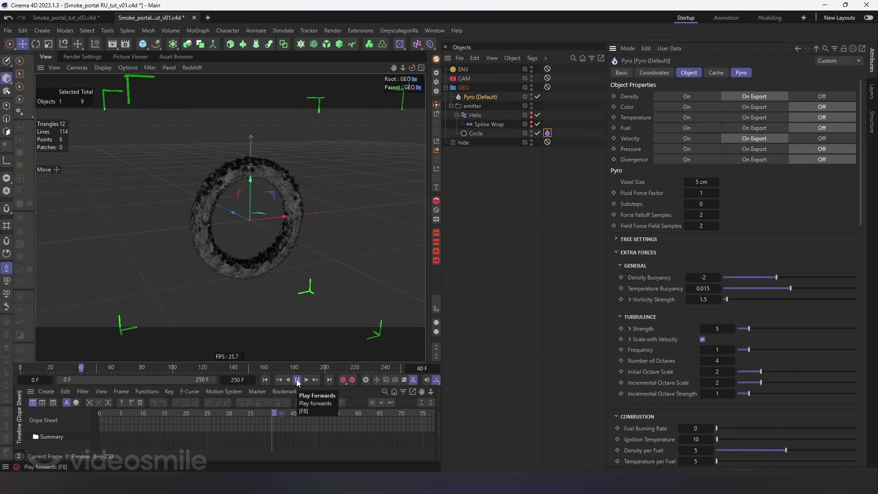
{"action": "left_click", "coordinate": [298, 381]}
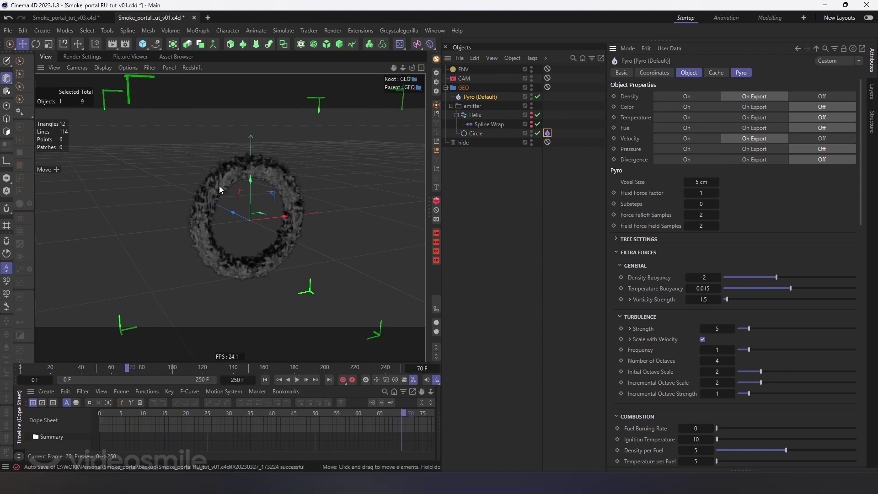
{"action": "key", "text": "ctrl+d"}
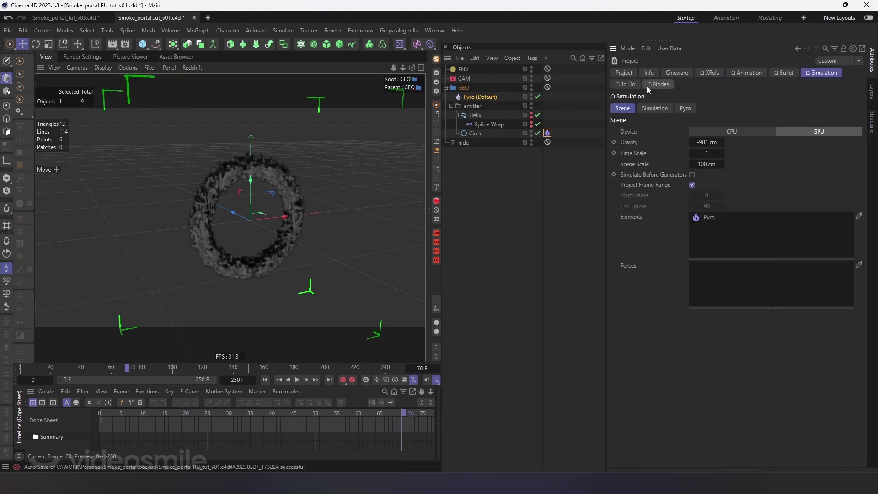
- Set project Gravity to 0 cm and replay to check the smoke ring
{"action": "left_click", "coordinate": [703, 143]}
{"action": "type", "text": "0"}
{"action": "left_click", "coordinate": [266, 379]}
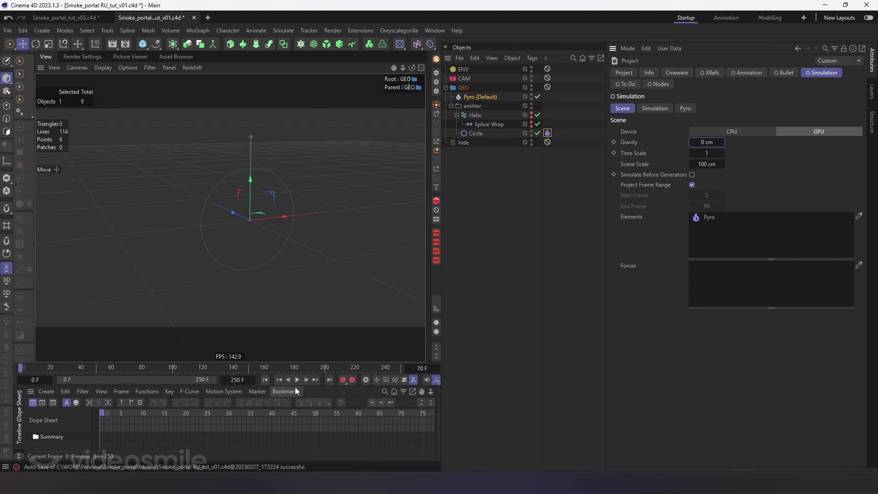
{"action": "left_click", "coordinate": [297, 379]}
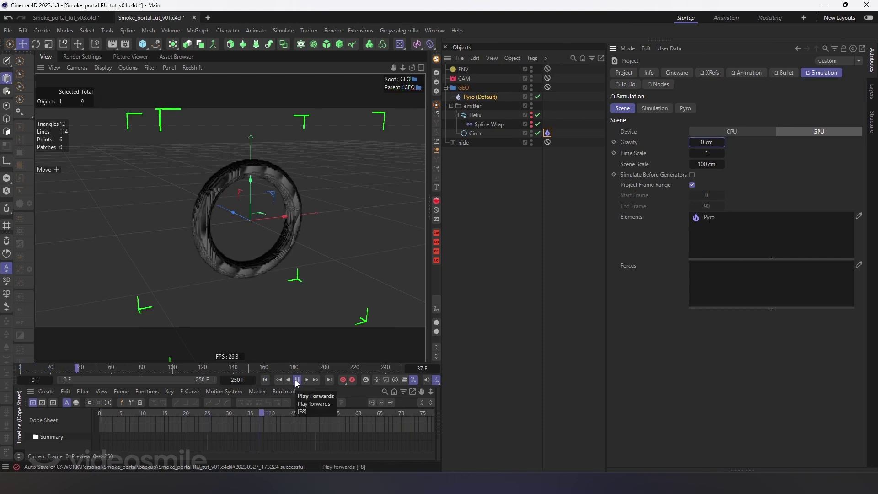
{"action": "left_click", "coordinate": [297, 380]}
{"action": "mouse_move", "coordinate": [241, 237]}
{"action": "left_mouse_down", "text": "alt"}
{"action": "mouse_move", "coordinate": [182, 238]}
{"action": "mouse_move", "coordinate": [233, 204]}
{"action": "mouse_move", "coordinate": [264, 219]}
{"action": "mouse_move", "coordinate": [268, 164]}
{"action": "mouse_move", "coordinate": [266, 249]}
{"action": "mouse_move", "coordinate": [256, 215]}
{"action": "left_mouse_up", "text": "alt"}
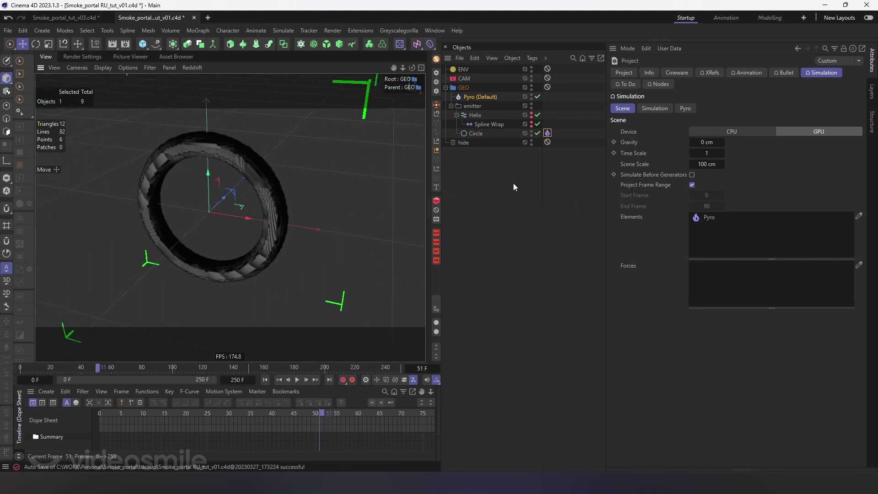
- Set the Pyro object's turbulence to Strength 10 and Frequency 2, then replay
{"action": "left_click", "coordinate": [548, 133]}
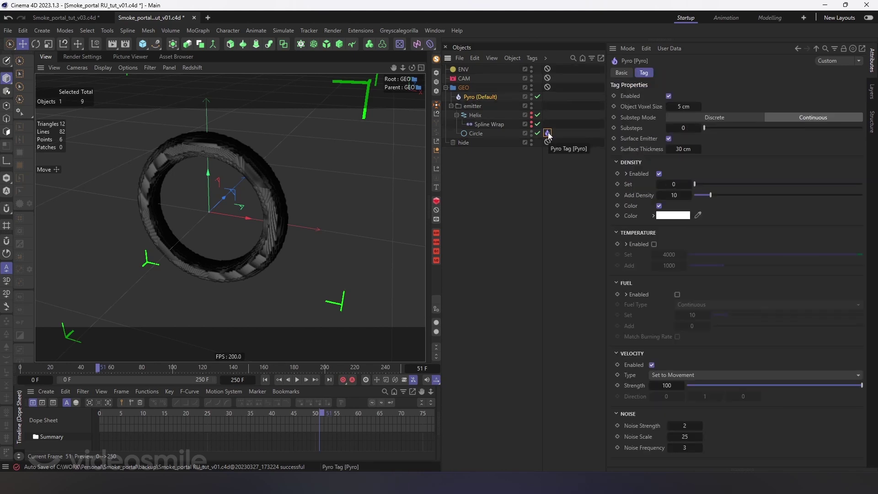
{"action": "left_click", "coordinate": [475, 97]}
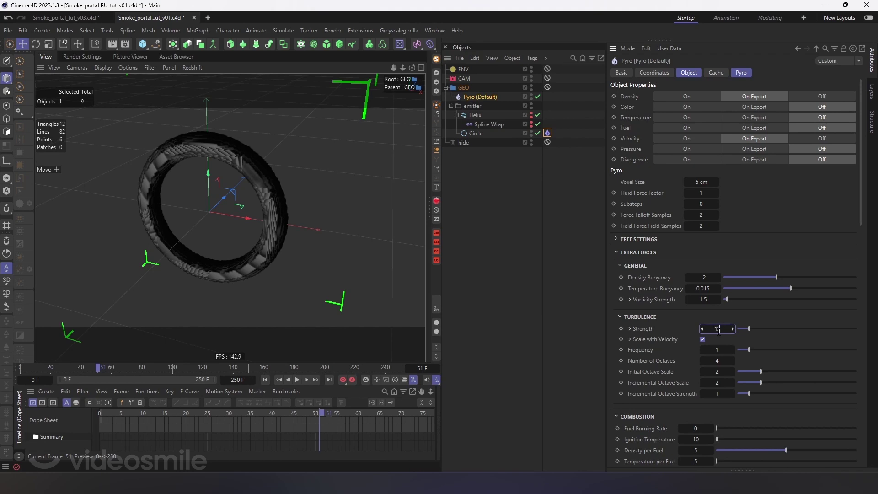
{"action": "type", "text": "9"}
{"action": "key", "text": "Return"}
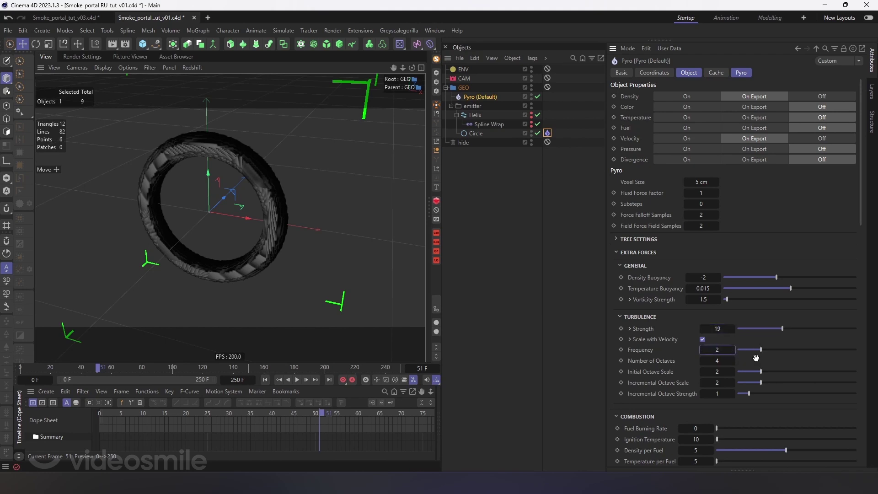
{"action": "left_click", "coordinate": [718, 328]}
{"action": "type", "text": "10"}
{"action": "left_click", "coordinate": [265, 379]}
{"action": "left_click", "coordinate": [298, 379]}
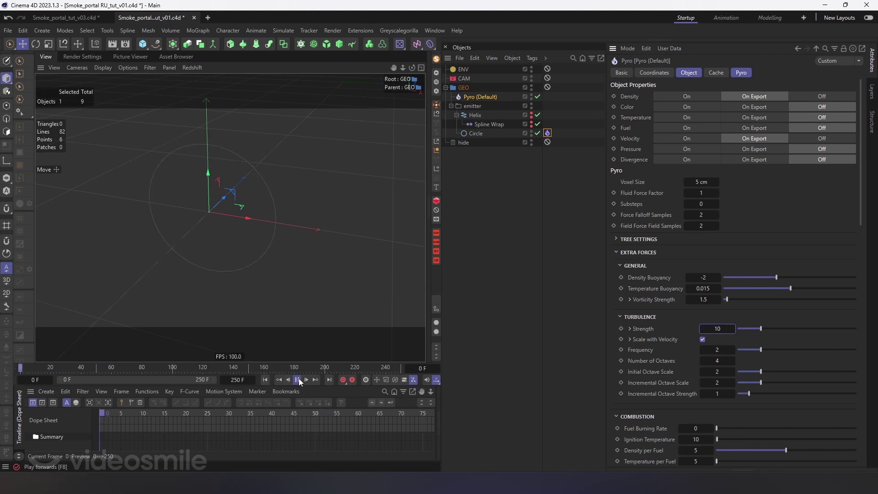
{"action": "left_click", "coordinate": [298, 379]}
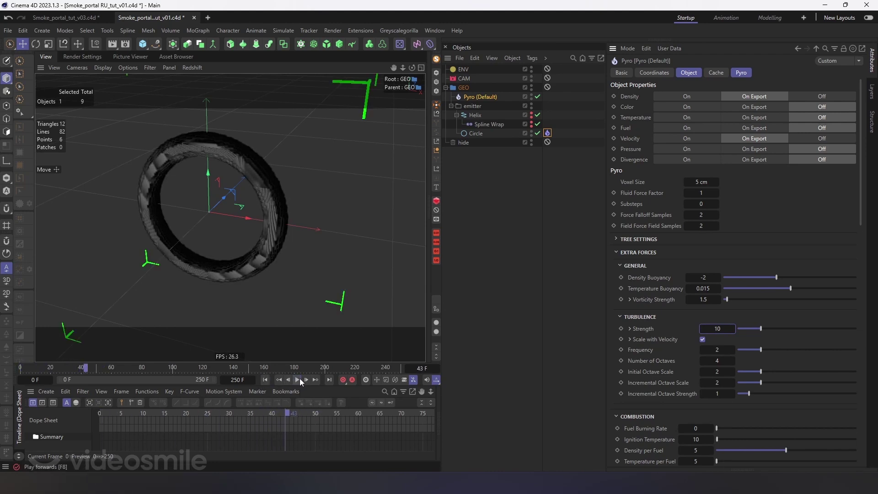
- Give the Circle's Pyro emitter Density Set 5 and Add Density 20, then replay
{"action": "left_click", "coordinate": [547, 132]}
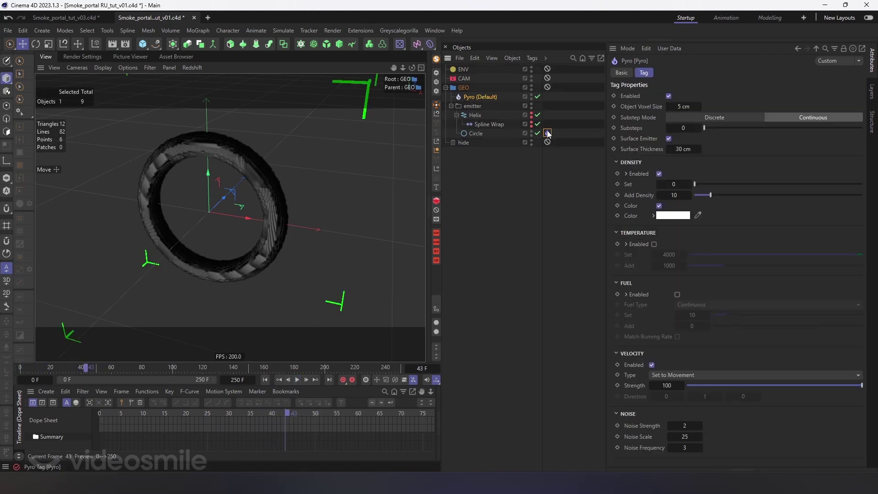
{"action": "left_click", "coordinate": [682, 185]}
{"action": "type", "text": "5"}
{"action": "key", "text": "Tab"}
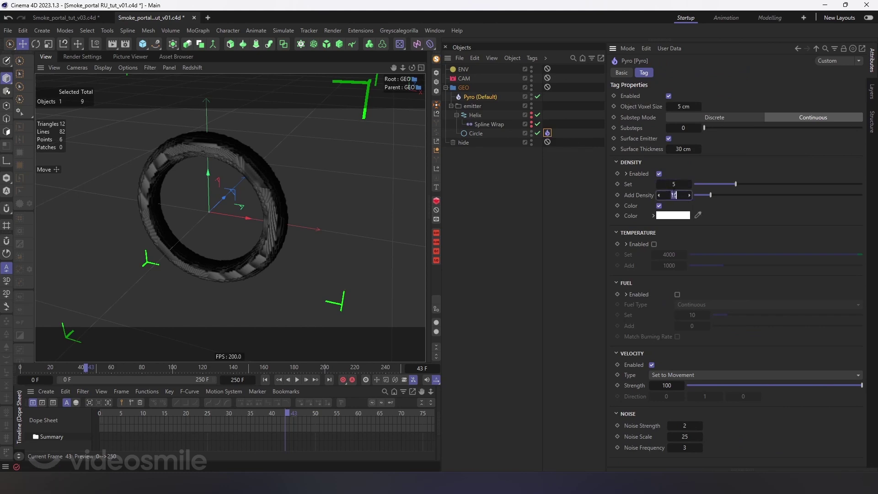
{"action": "type", "text": "20"}
{"action": "left_click", "coordinate": [297, 380]}
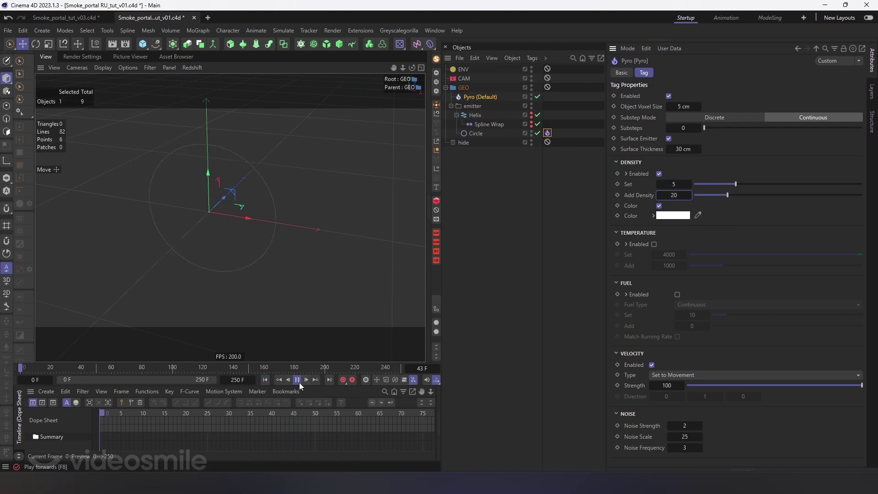
{"action": "left_click", "coordinate": [298, 380]}
{"action": "mouse_move", "coordinate": [256, 215]}
{"action": "left_mouse_down", "text": "alt"}
{"action": "mouse_move", "coordinate": [233, 205]}
{"action": "mouse_move", "coordinate": [257, 205]}
{"action": "left_mouse_up", "text": "alt"}
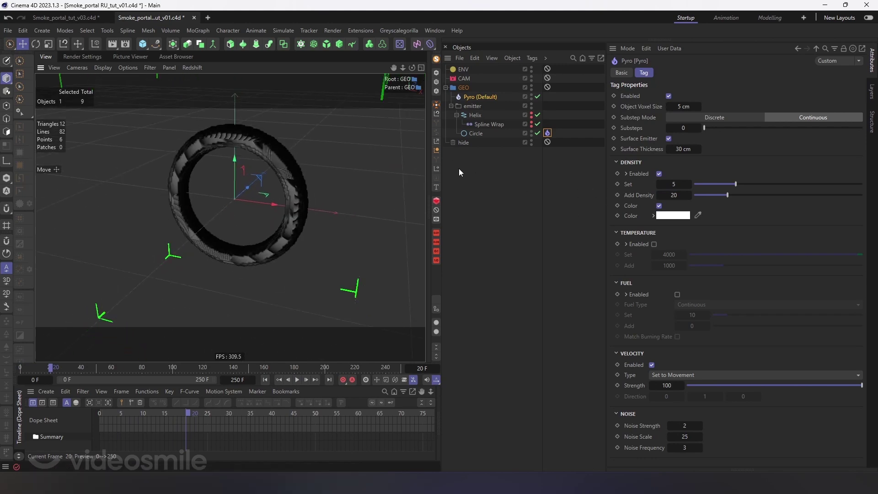
{"action": "left_click", "coordinate": [472, 106]}
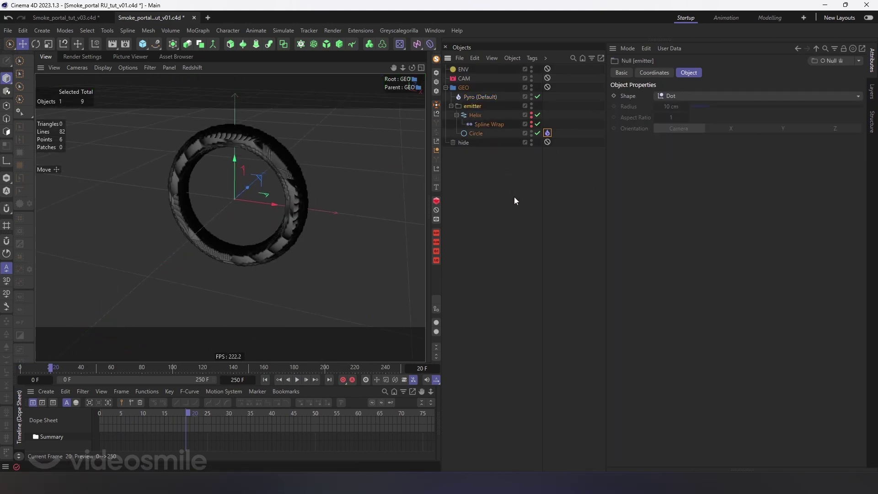
- Add a new Null named 'forces'
{"action": "key", "text": "ctrl+alt+n"}
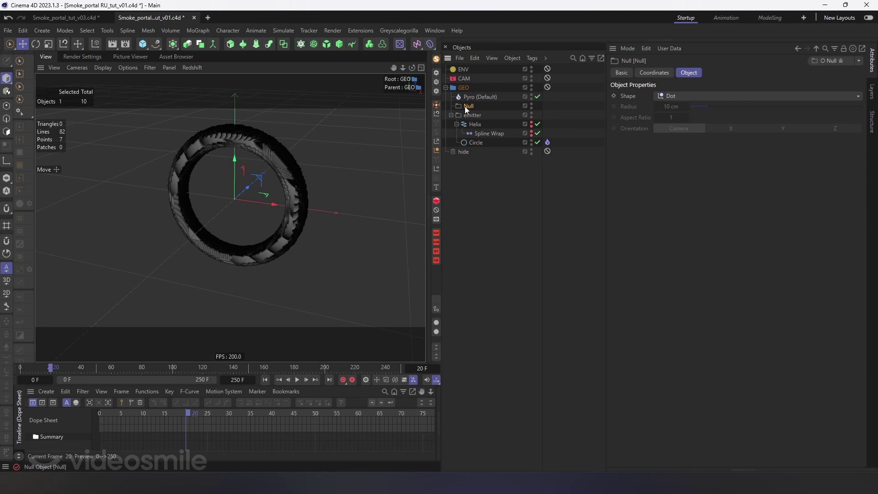
{"action": "double_click", "coordinate": [470, 106]}
{"action": "type", "text": "forces"}
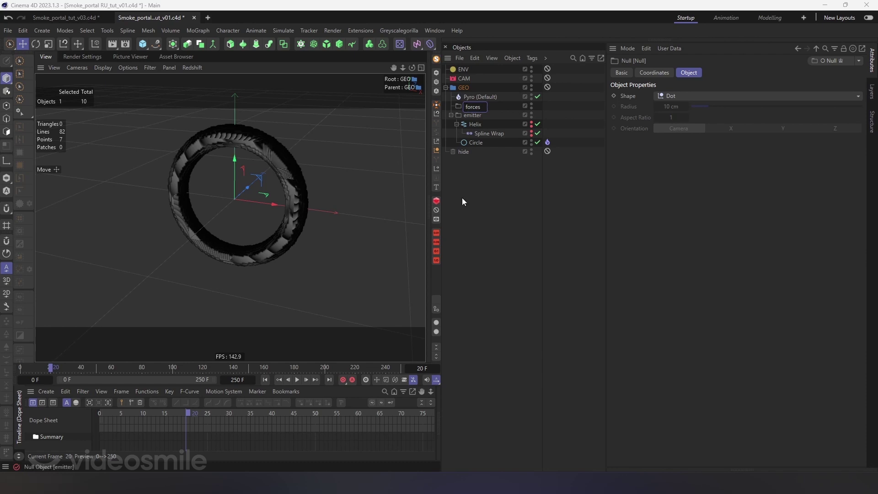
{"action": "left_click", "coordinate": [459, 178]}
- Put a 300 cm Turbulence force under forces and replay the billowing smoke
{"action": "left_click", "coordinate": [256, 30]}
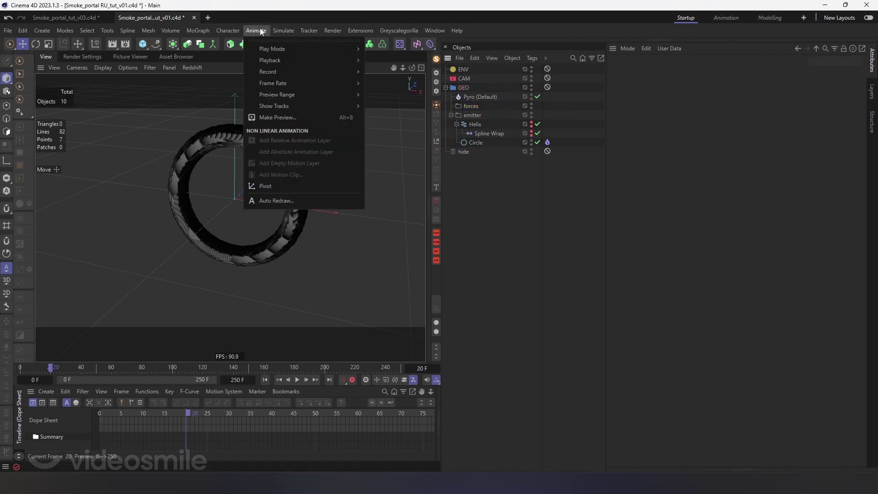
{"action": "left_click", "coordinate": [198, 30]}
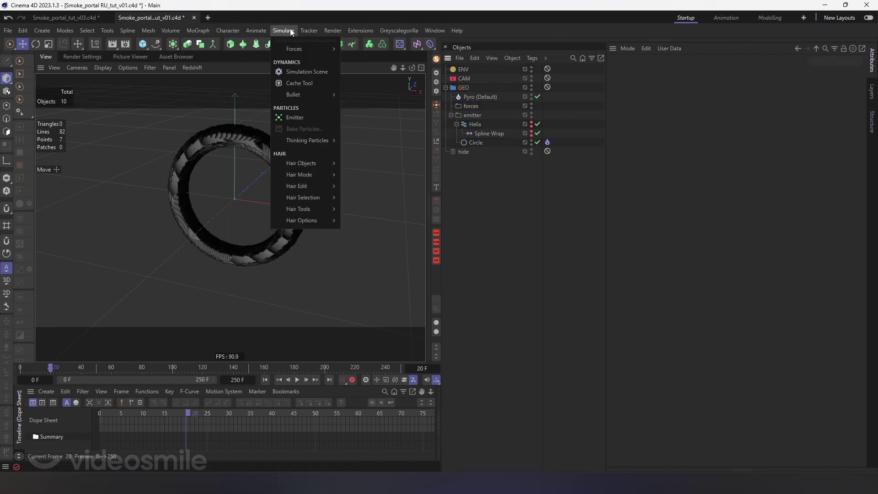
{"action": "mouse_move", "coordinate": [302, 49]}
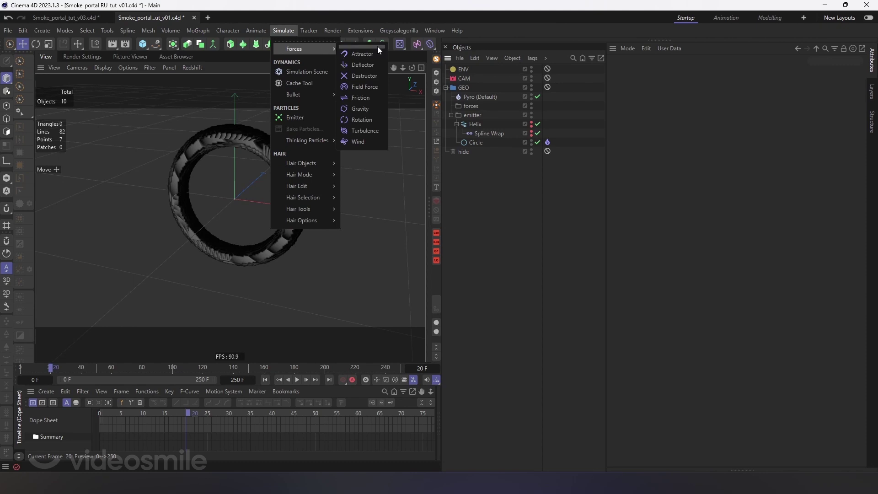
{"action": "left_click", "coordinate": [370, 131]}
{"action": "mouse_move", "coordinate": [471, 69]}
{"action": "left_mouse_down"}
{"action": "mouse_move", "coordinate": [481, 125]}
{"action": "mouse_move", "coordinate": [474, 115]}
{"action": "left_mouse_up"}
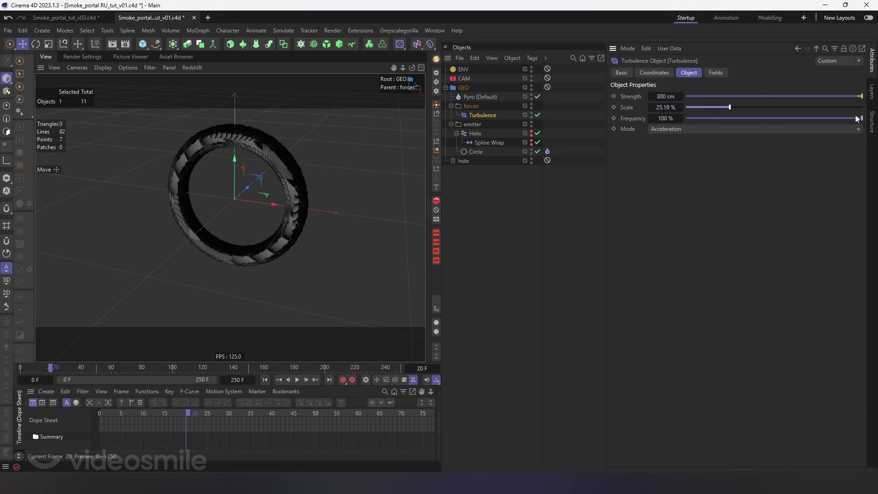
{"action": "left_click", "coordinate": [266, 380]}
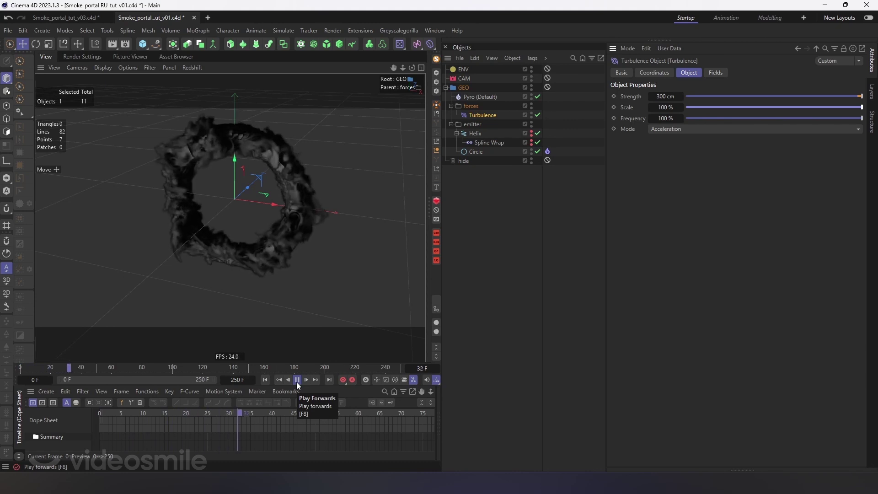
{"action": "mouse_move", "coordinate": [215, 245]}
{"action": "left_mouse_down", "text": "alt"}
{"action": "mouse_move", "coordinate": [265, 240]}
{"action": "mouse_move", "coordinate": [255, 234]}
{"action": "mouse_move", "coordinate": [283, 280]}
{"action": "left_mouse_up", "text": "alt"}
{"action": "left_click", "coordinate": [297, 379]}
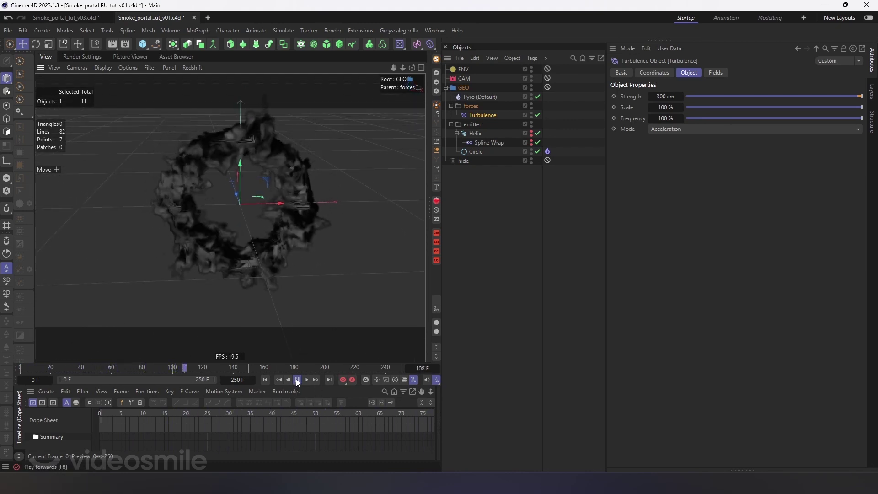
{"action": "left_click", "coordinate": [548, 151]}
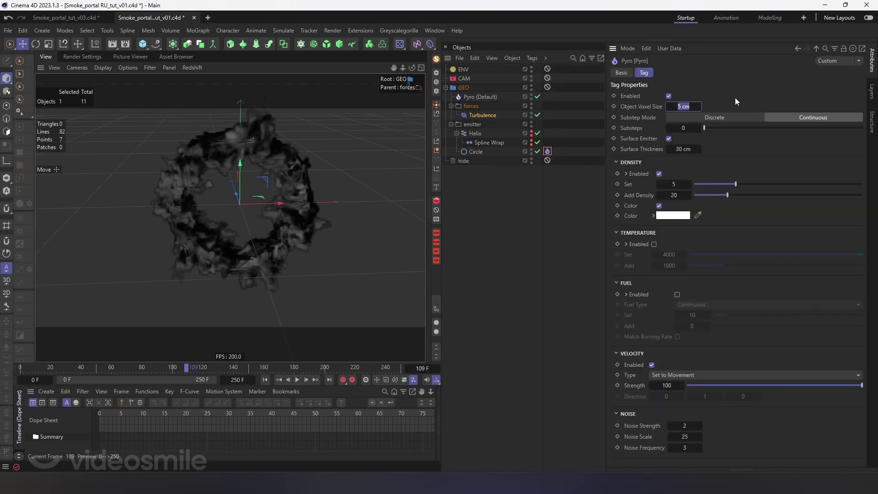
{"action": "type", "text": "4"}
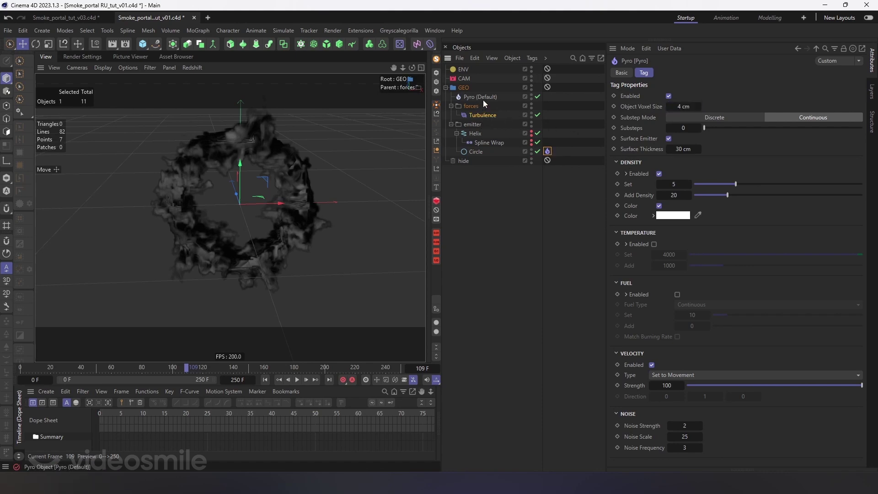
{"action": "left_click", "coordinate": [482, 97]}
{"action": "left_click", "coordinate": [548, 152]}
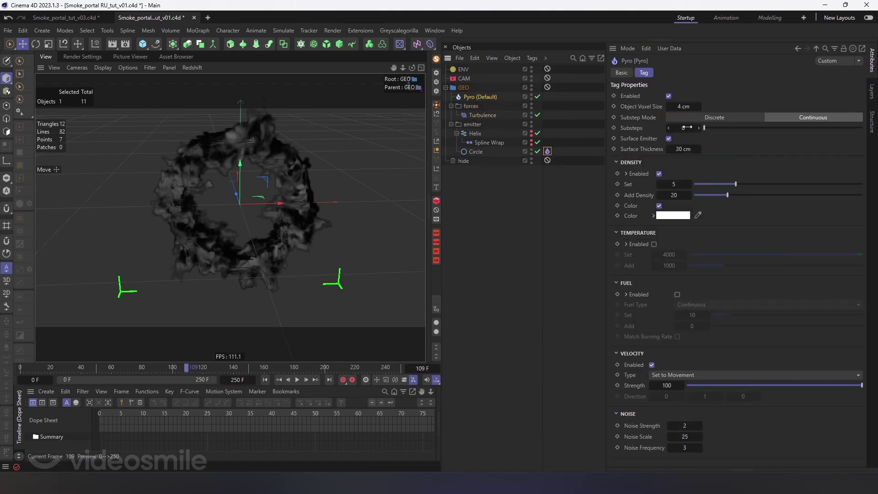
{"action": "left_click", "coordinate": [477, 95]}
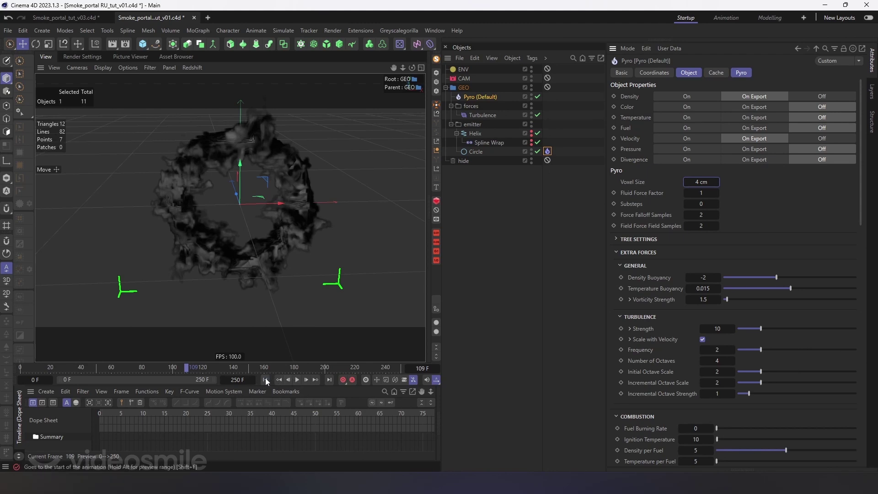
{"action": "left_click", "coordinate": [265, 380]}
{"action": "left_click", "coordinate": [298, 380]}
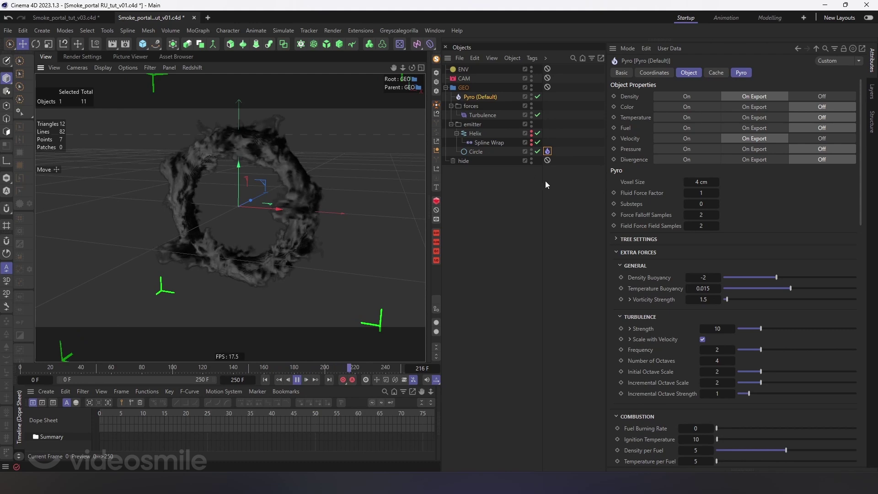
{"action": "left_click", "coordinate": [546, 151]}
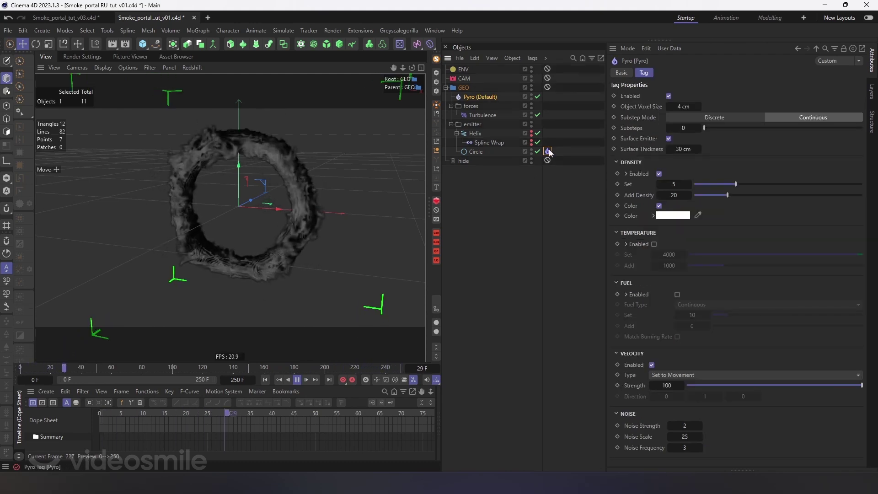
- Set the Circle Pyro emitter's Velocity Type to Set Absolute Velocity
{"action": "left_click", "coordinate": [661, 375]}
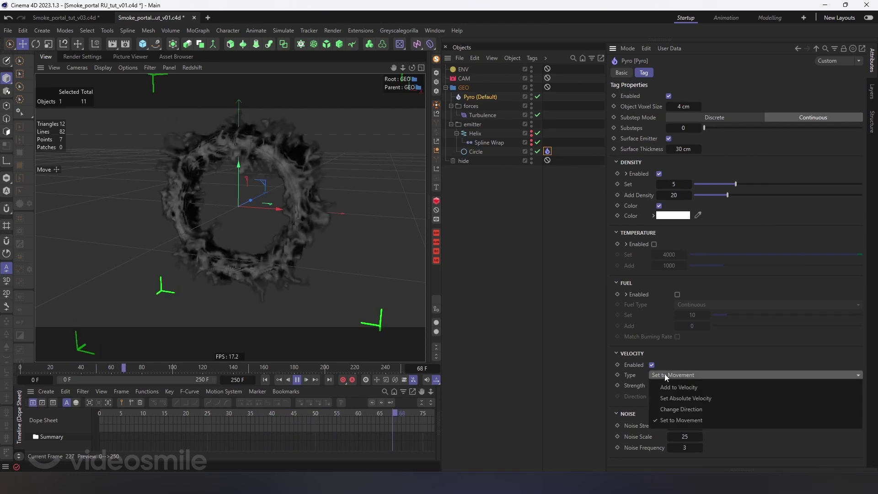
{"action": "left_click", "coordinate": [662, 398]}
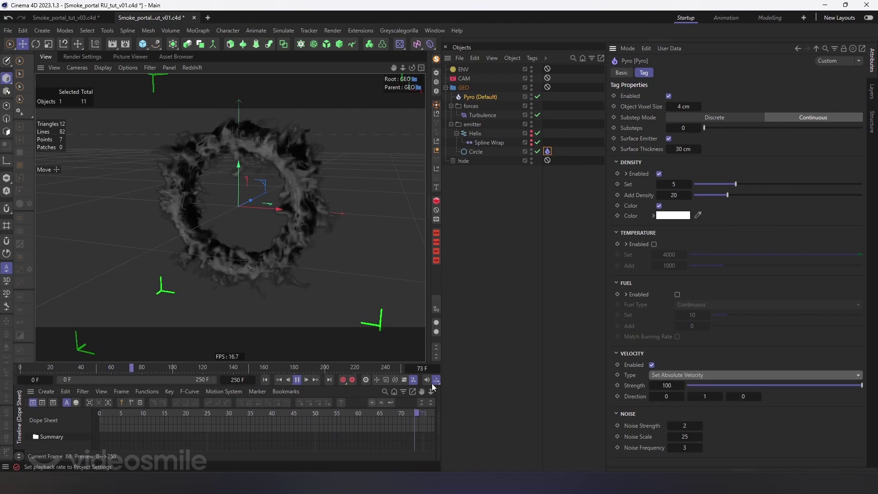
{"action": "left_click", "coordinate": [265, 380]}
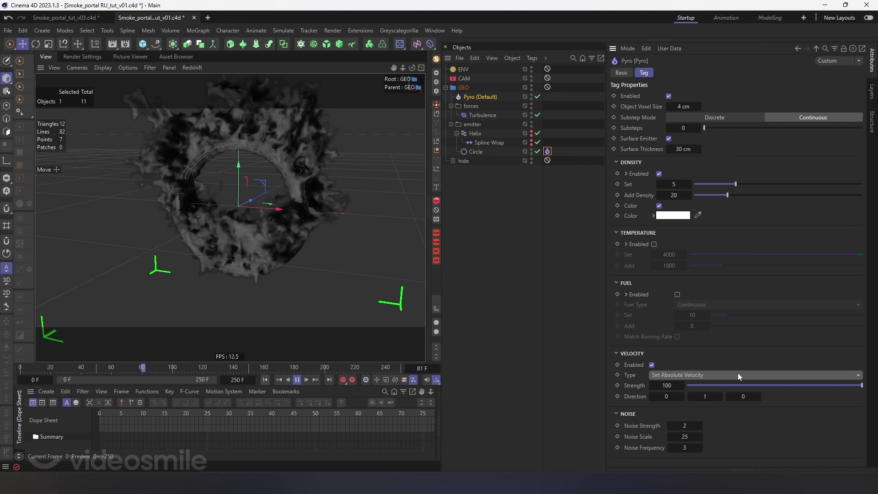
{"action": "left_click", "coordinate": [688, 375]}
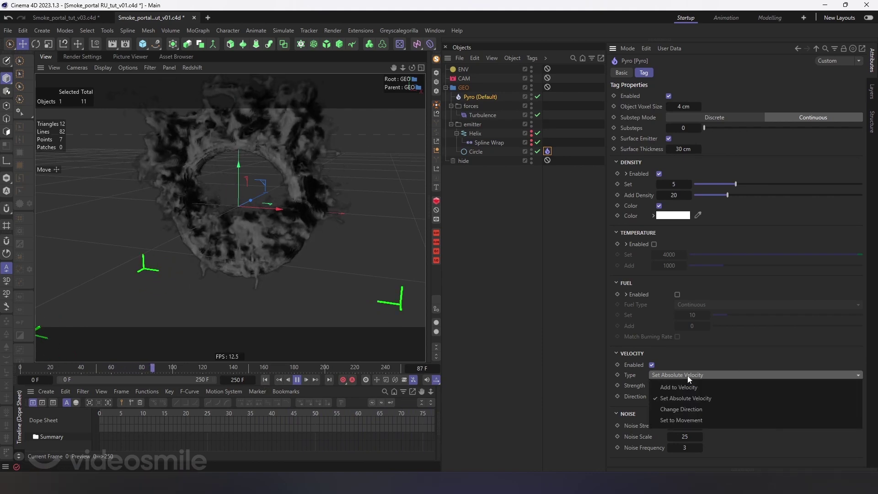
{"action": "left_click", "coordinate": [678, 360]}
{"action": "left_click", "coordinate": [265, 379]}
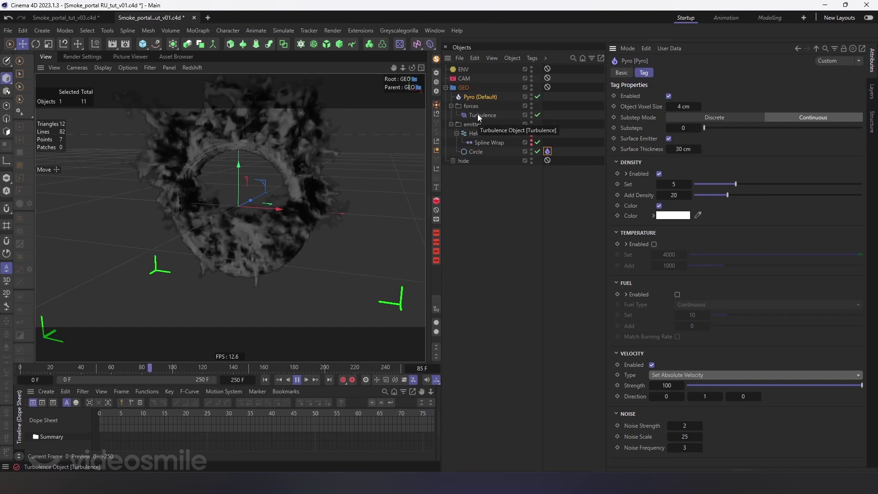
- Set the Turbulence force strength to 200 cm and select the forces group
{"action": "left_click", "coordinate": [478, 114]}
{"action": "double_click", "coordinate": [666, 96]}
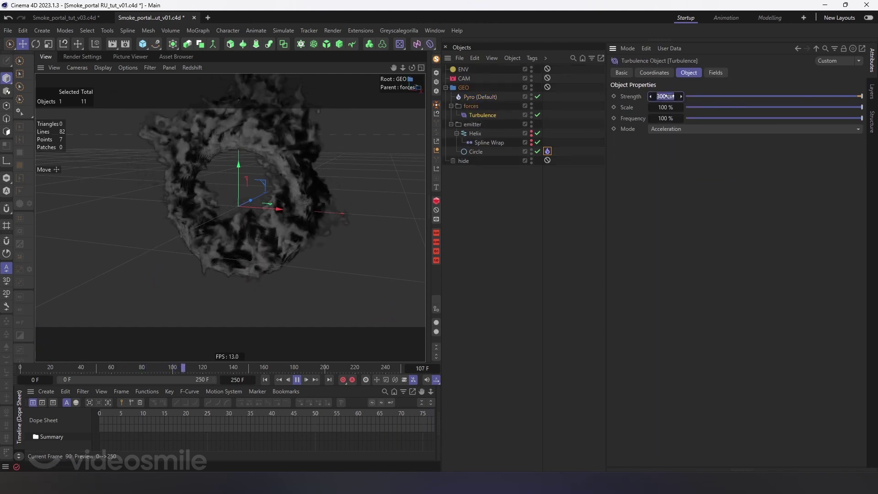
{"action": "type", "text": "200"}
{"action": "key", "text": "Return"}
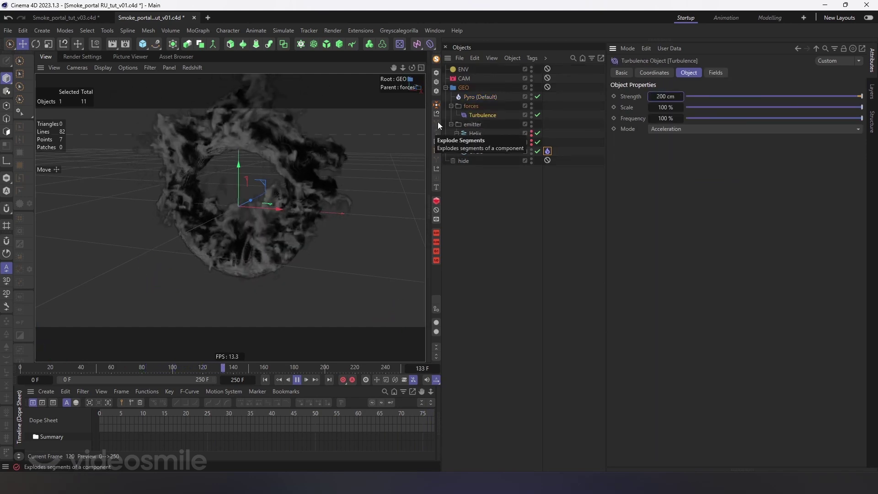
{"action": "left_click", "coordinate": [468, 108]}
{"action": "left_click", "coordinate": [288, 31]}
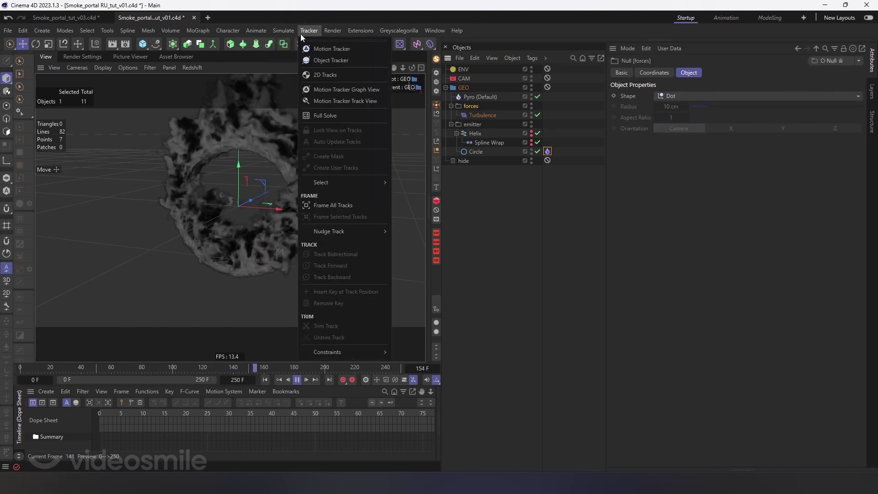
{"action": "mouse_move", "coordinate": [302, 48]}
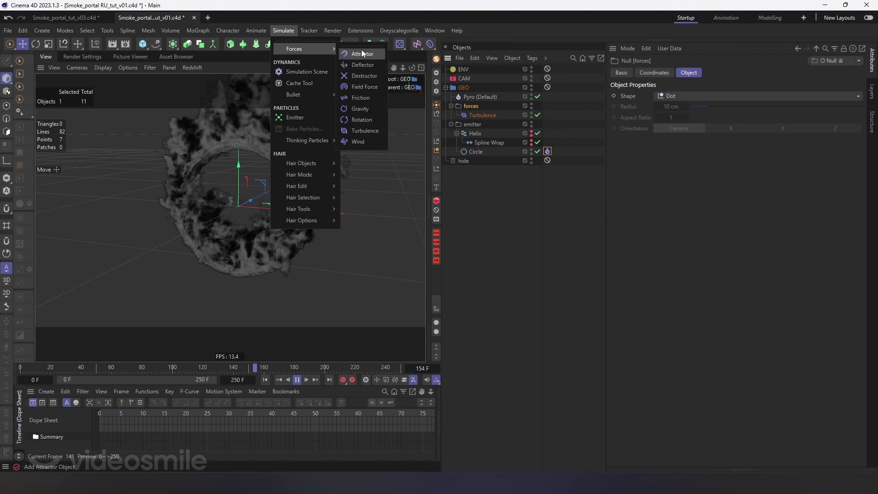
- Add a Field Force under forces, driven by the Helix spline
{"action": "left_click", "coordinate": [364, 87]}
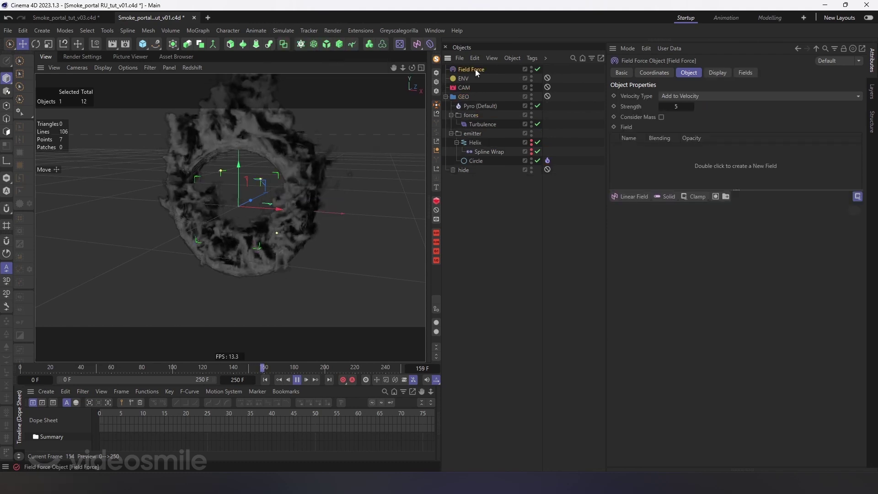
{"action": "left_click_drag", "start_coordinate": [477, 127], "coordinate": [480, 128]}
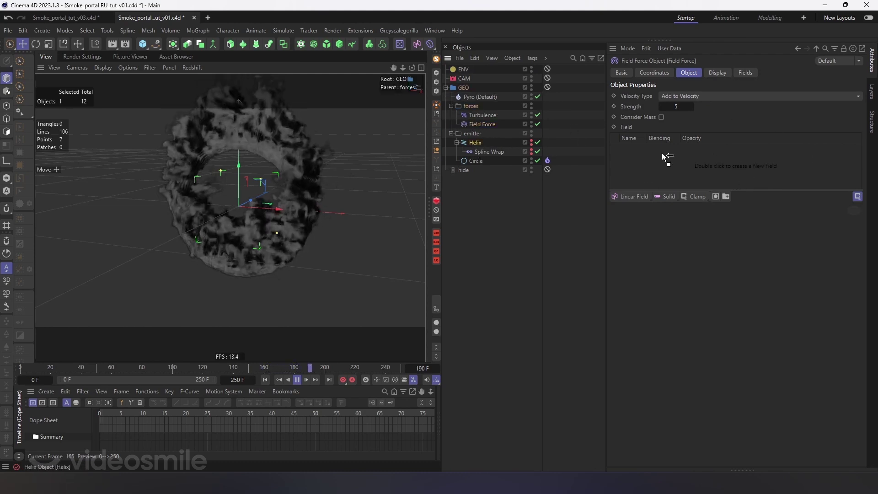
{"action": "left_click_drag", "start_coordinate": [642, 163], "coordinate": [644, 162]}
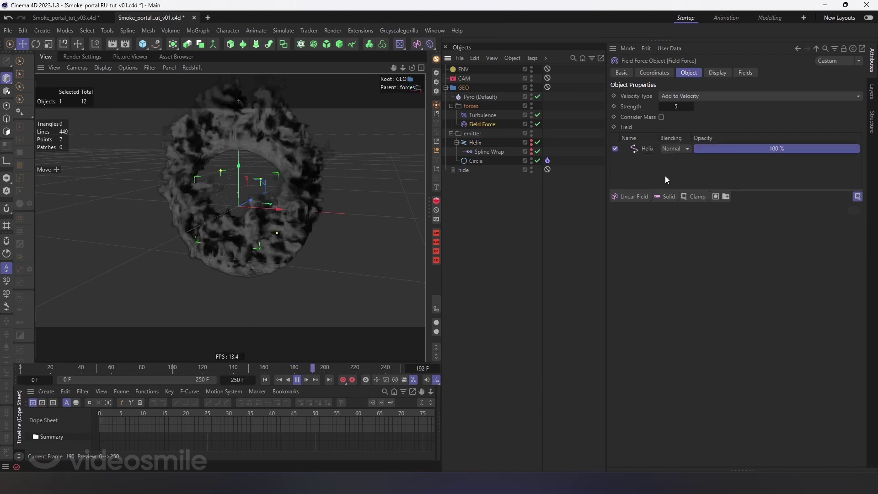
- Set the Field Force display box to 700×700×300 cm with denser vector lines
{"action": "left_click", "coordinate": [719, 73]}
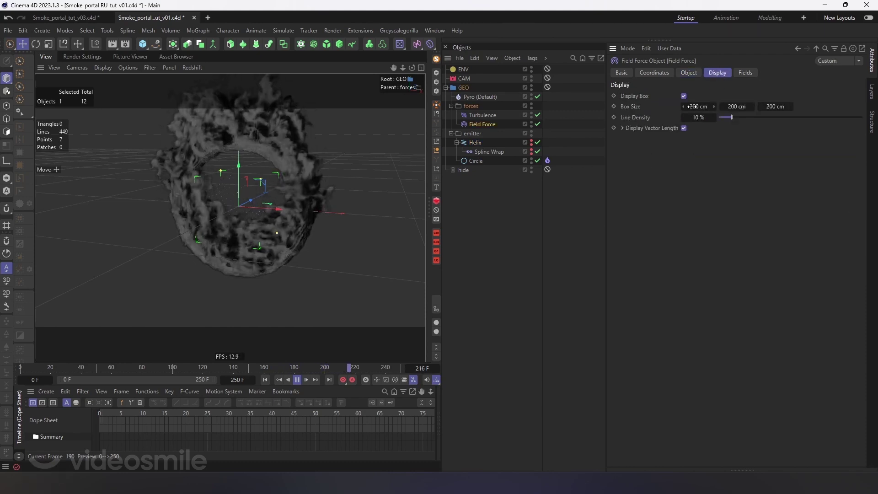
{"action": "type", "text": "700"}
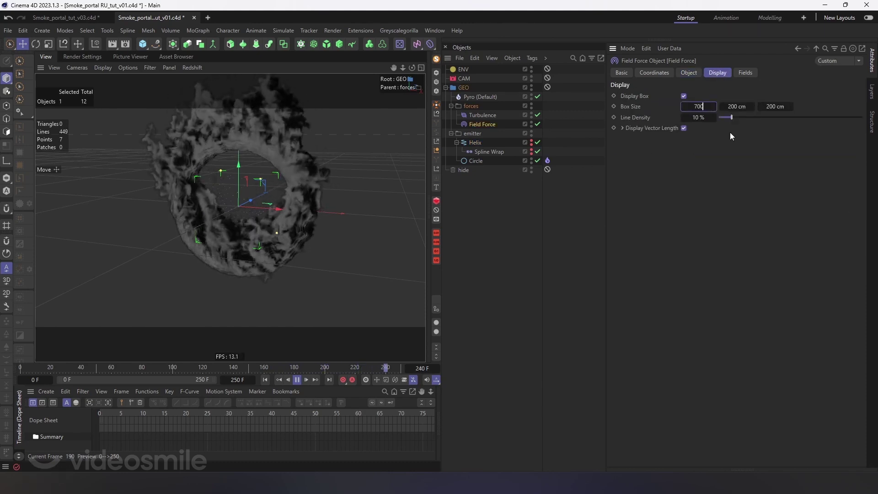
{"action": "key", "text": "Tab"}
{"action": "type", "text": "7"}
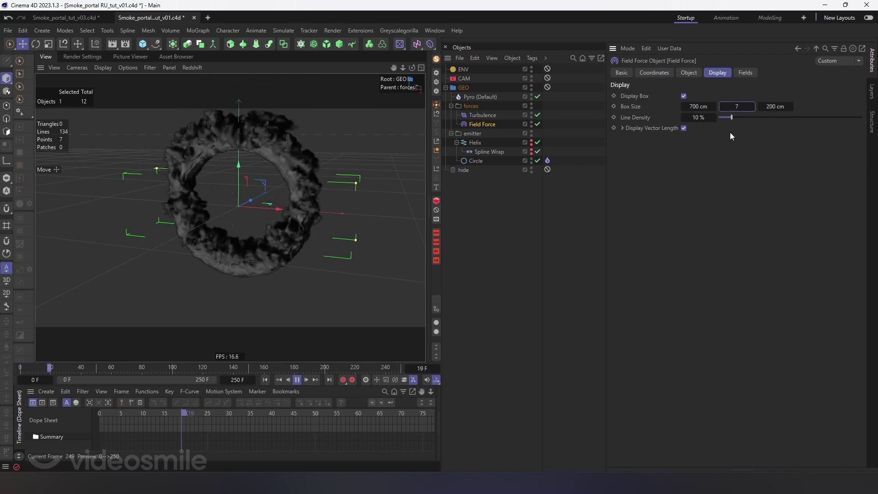
{"action": "key", "text": "Tab"}
{"action": "type", "text": "300"}
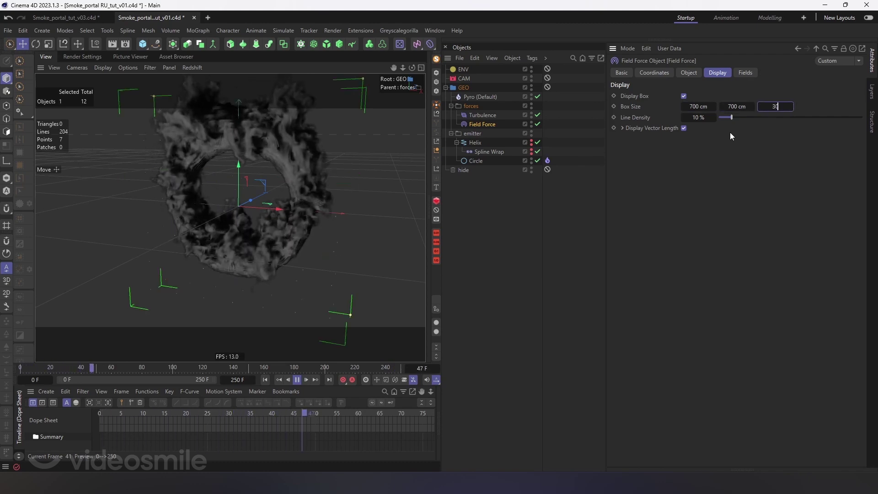
{"action": "key", "text": "Return"}
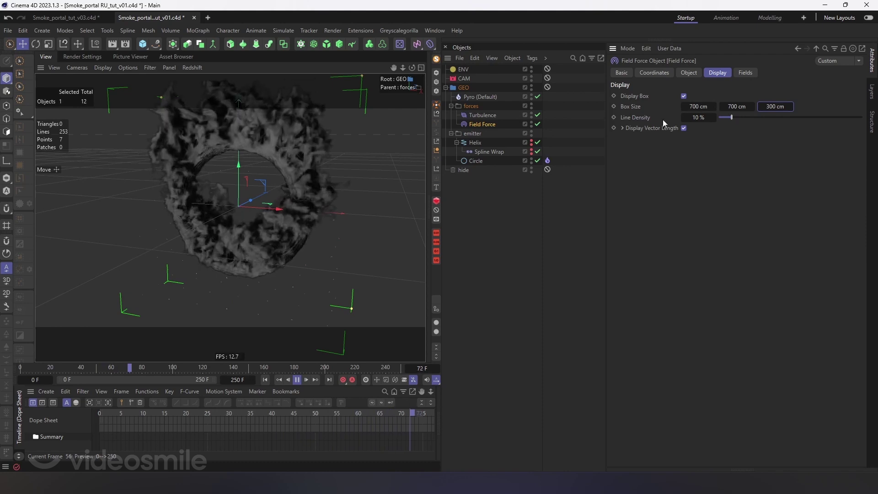
{"action": "left_click_drag", "start_coordinate": [732, 117], "coordinate": [791, 117]}
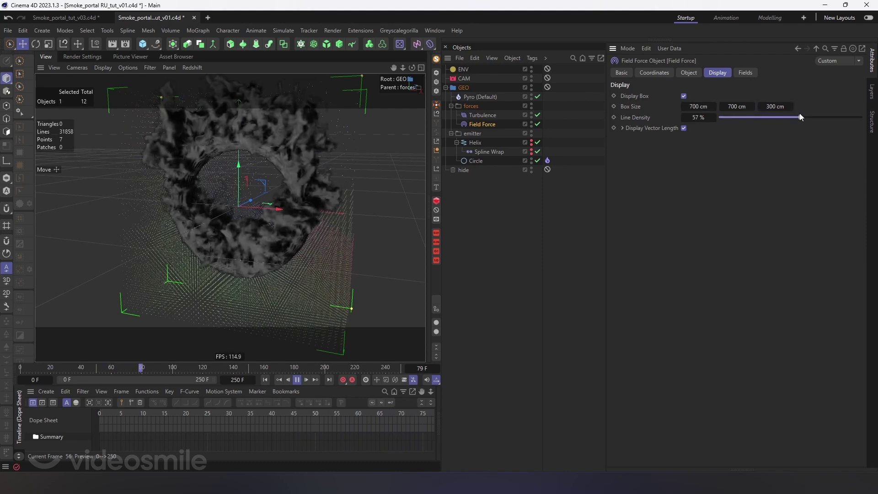
{"action": "left_click", "coordinate": [688, 73]}
{"action": "left_click", "coordinate": [648, 149]}
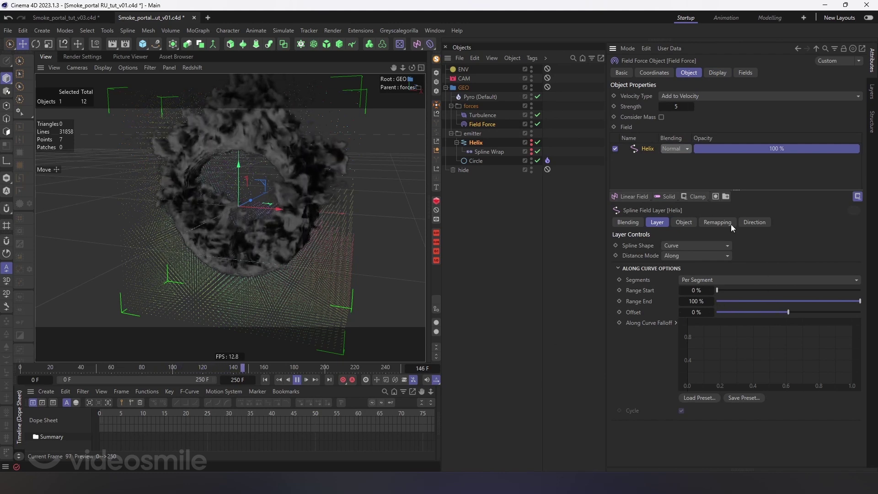
- Shorten the Helix field layer's Range End to 1% and restart playback
{"action": "left_click", "coordinate": [718, 73]}
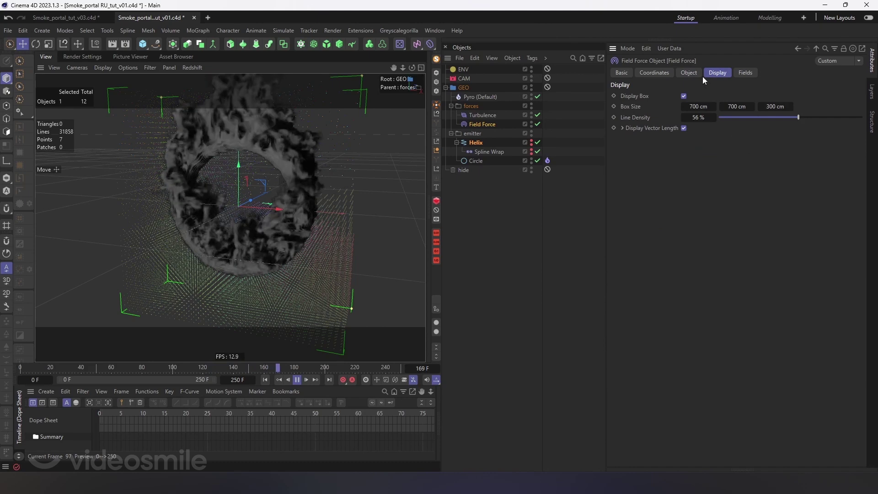
{"action": "left_click", "coordinate": [689, 73]}
{"action": "left_click_drag", "start_coordinate": [759, 301], "coordinate": [717, 301]}
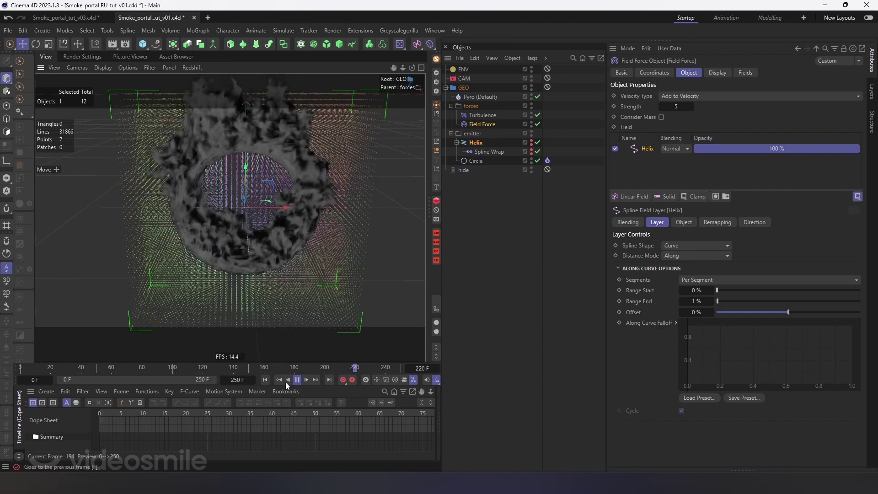
{"action": "left_click", "coordinate": [266, 380]}
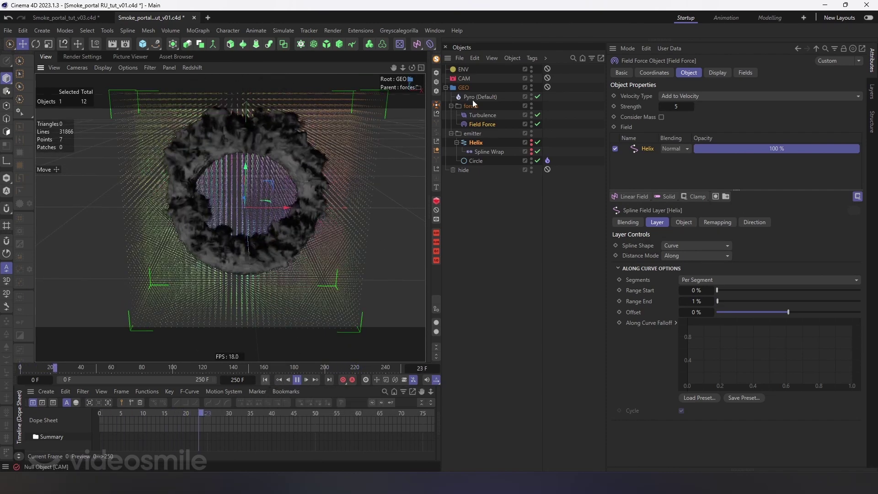
- Set the Field Force Strength to 150, then stop playback
{"action": "double_click", "coordinate": [670, 106]}
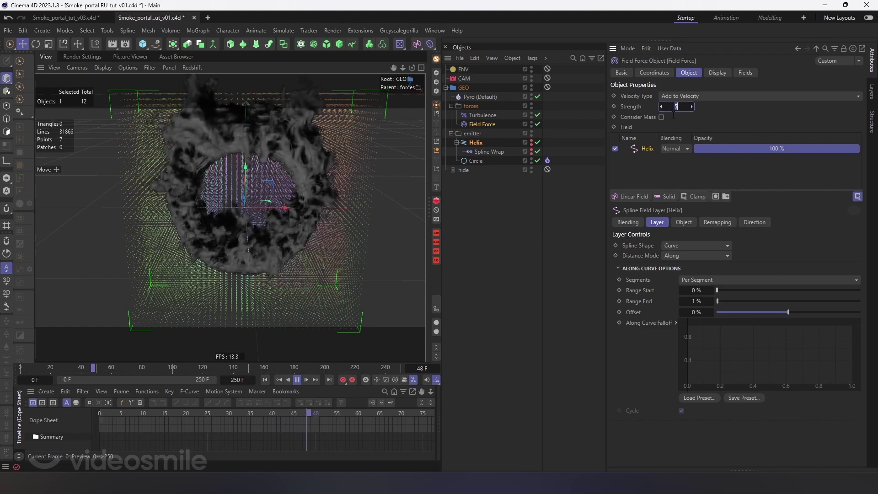
{"action": "type", "text": "150"}
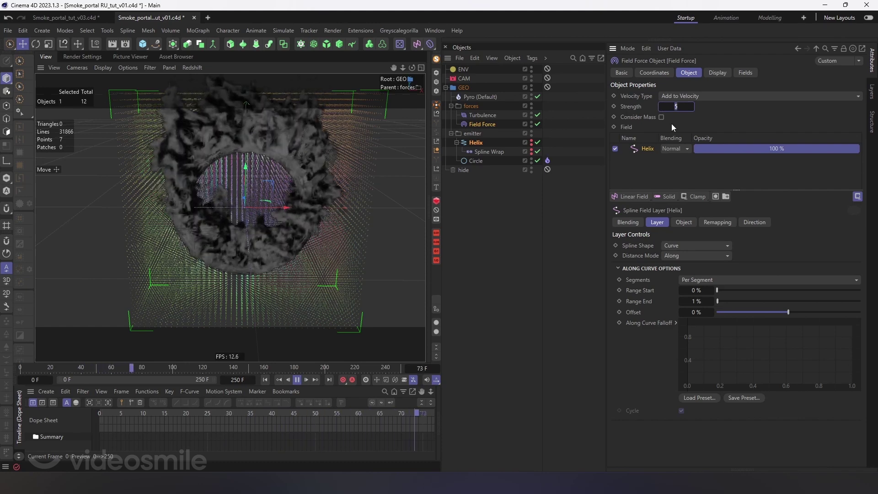
{"action": "key", "text": "Return"}
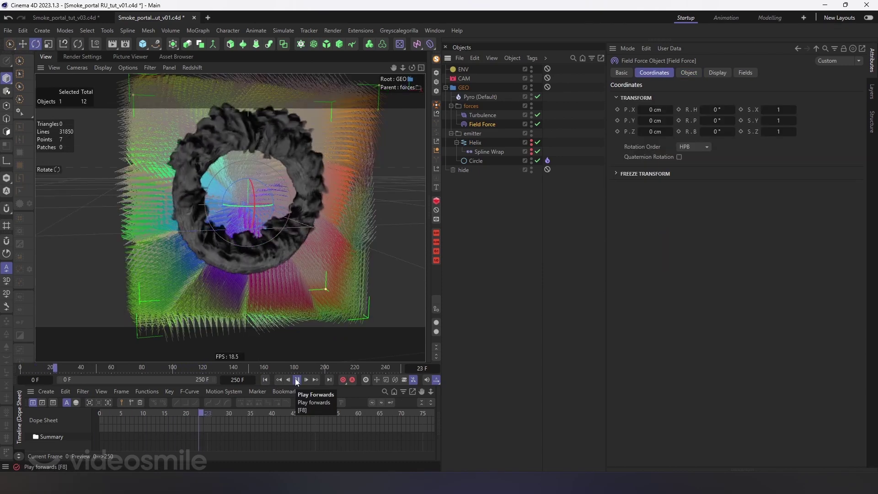
{"action": "left_click", "coordinate": [296, 380]}
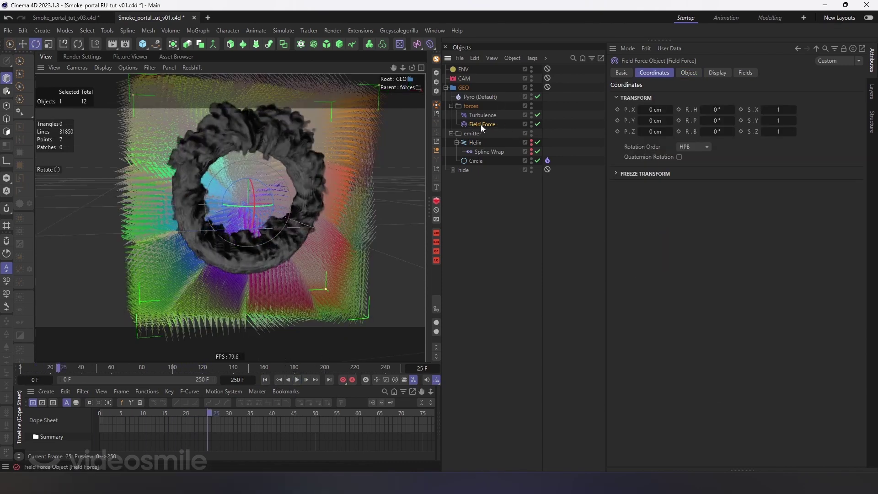
- Keyframe the Circle Pyro tag's Surface Thickness: 30 cm at frame 37, 0.01 cm at frame 0
{"action": "left_click", "coordinate": [531, 122]}
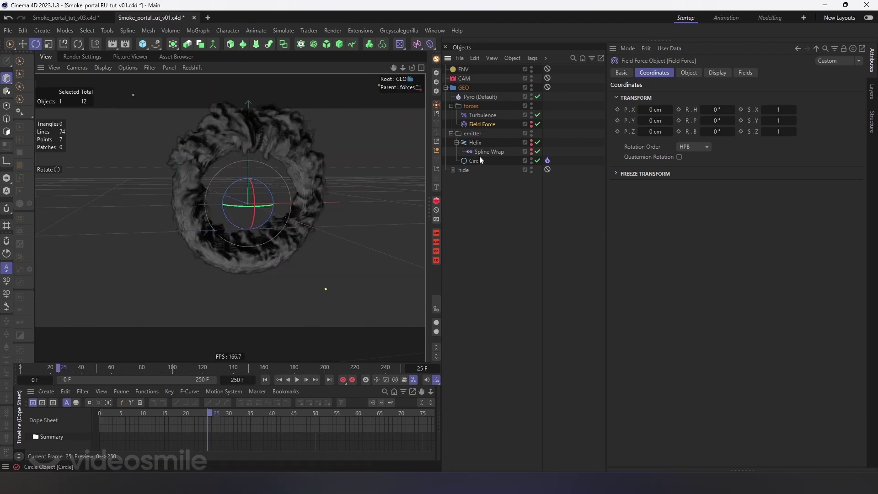
{"action": "left_click", "coordinate": [548, 161]}
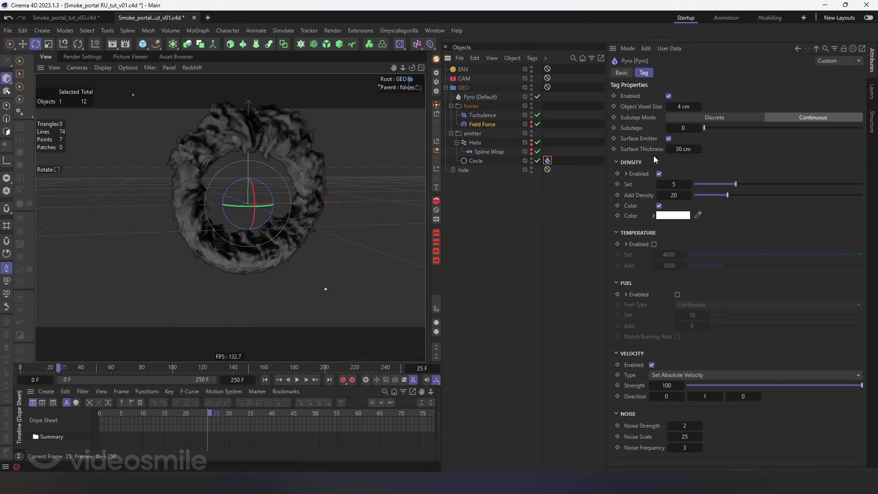
{"action": "left_click_drag", "start_coordinate": [64, 364], "coordinate": [78, 368]}
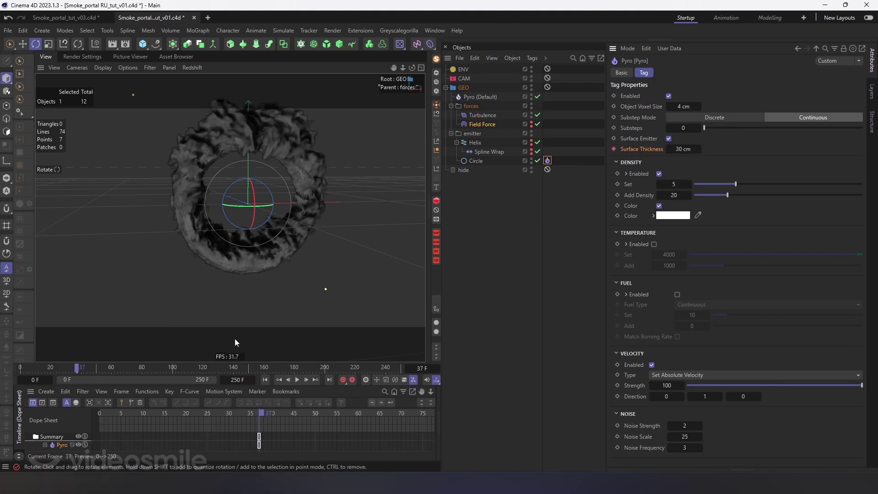
{"action": "left_click_drag", "start_coordinate": [248, 412], "coordinate": [51, 412]}
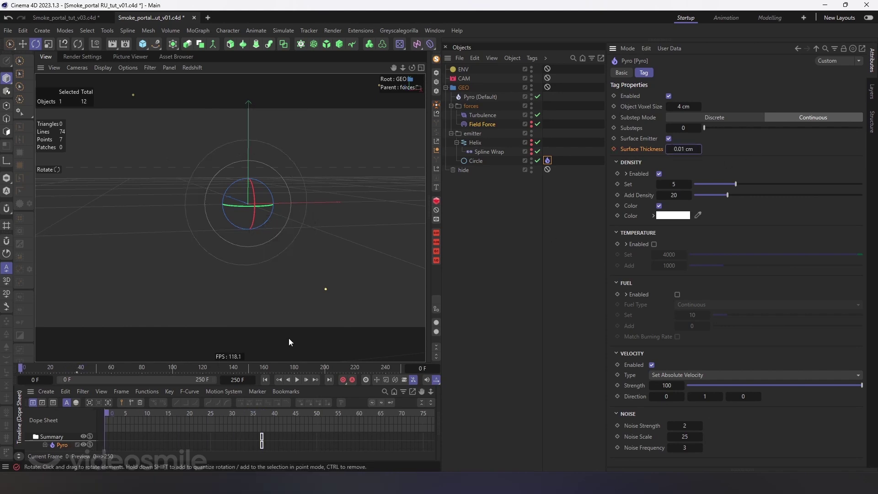
{"action": "left_click_drag", "start_coordinate": [273, 362], "coordinate": [273, 259]}
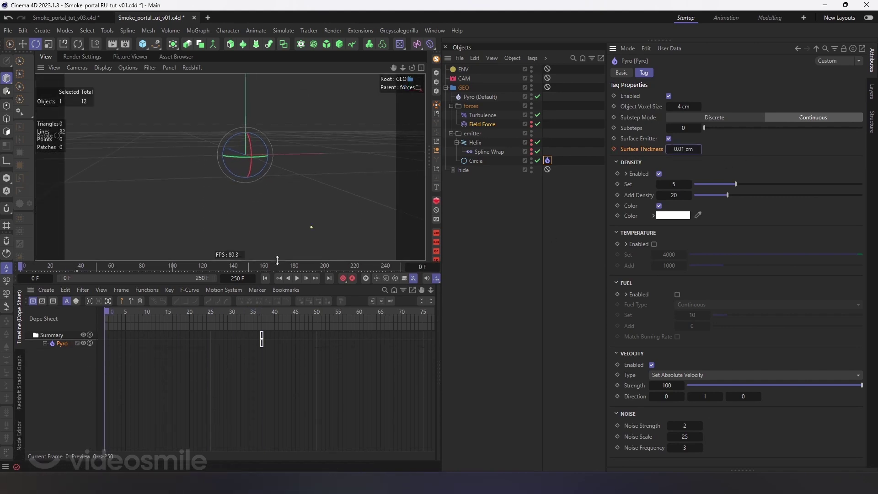
{"action": "left_click", "coordinate": [615, 150]}
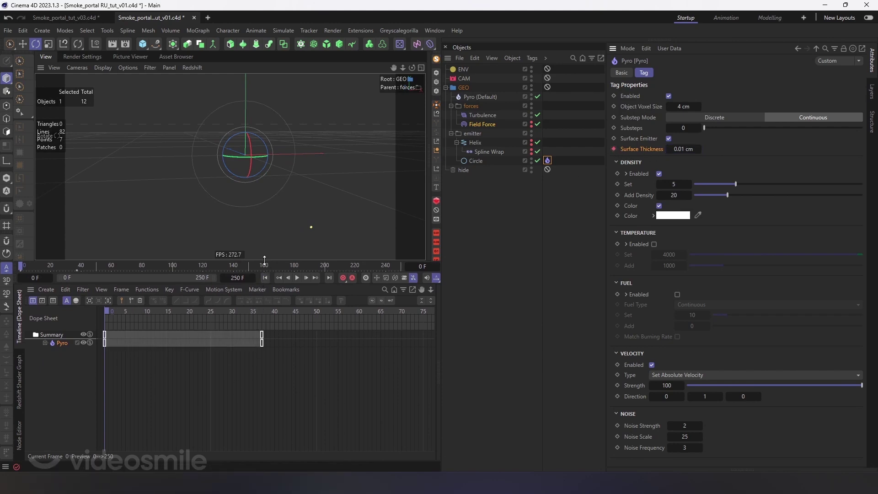
{"action": "left_click_drag", "start_coordinate": [265, 260], "coordinate": [275, 314]}
{"action": "type", "text": "30"}
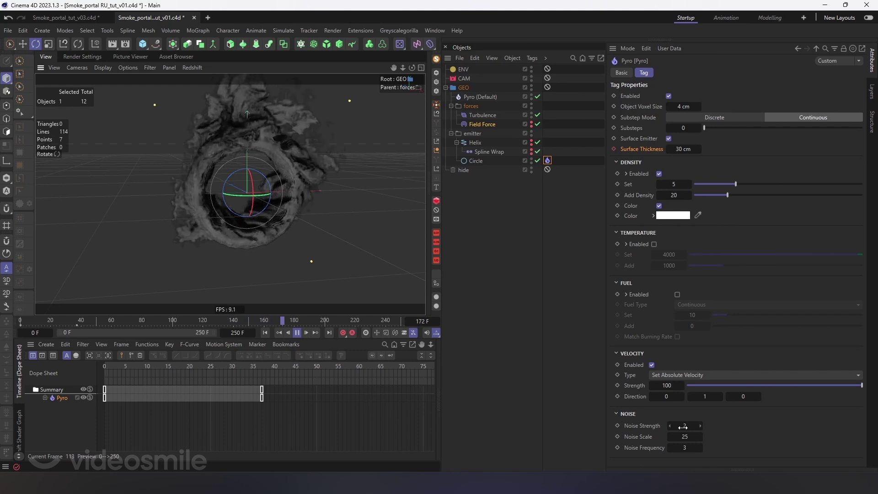
- Add a Random Field layer to the Field Force with Overlay blending
{"action": "left_click", "coordinate": [265, 333]}
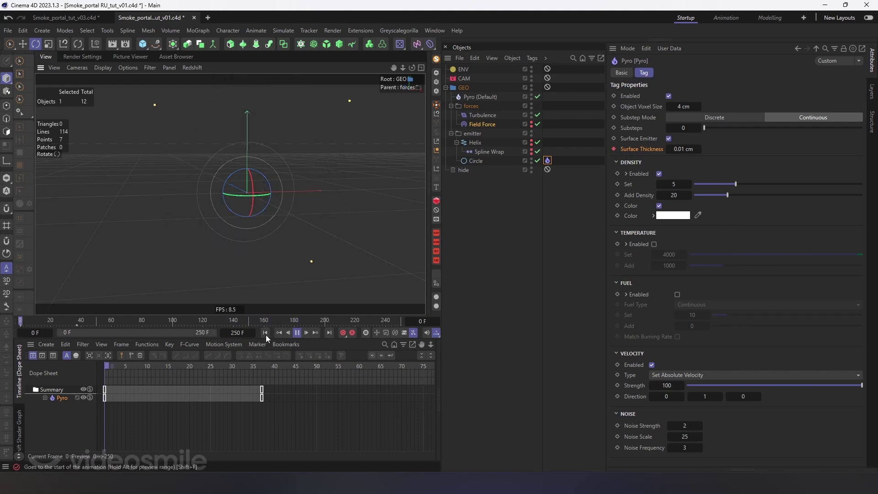
{"action": "left_click", "coordinate": [298, 333]}
{"action": "left_click", "coordinate": [482, 124]}
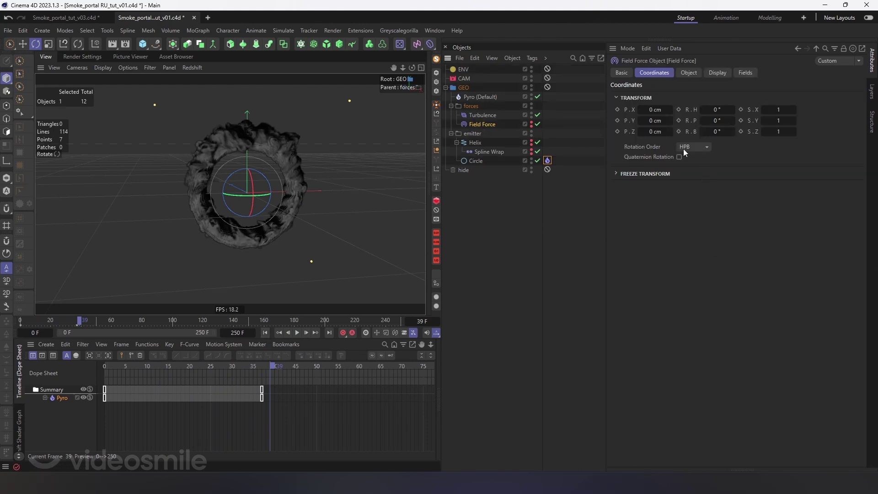
{"action": "left_click", "coordinate": [689, 73]}
{"action": "left_click", "coordinate": [628, 197]}
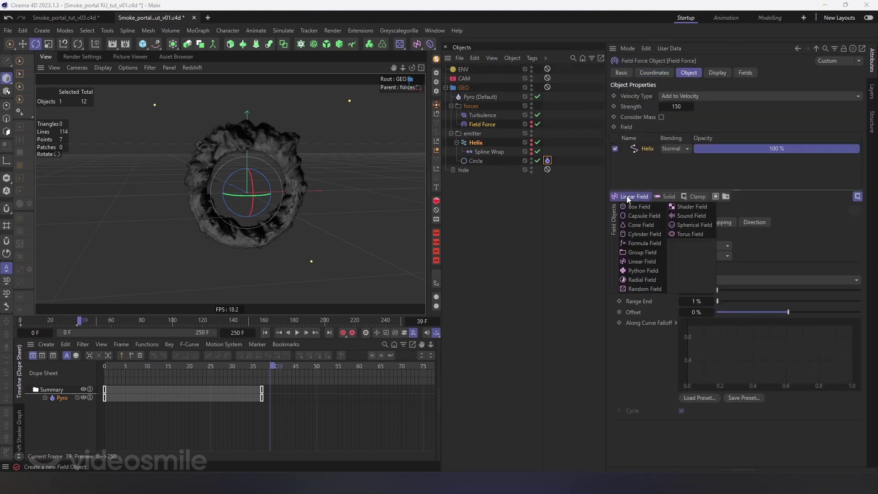
{"action": "left_click", "coordinate": [643, 288]}
{"action": "left_click", "coordinate": [698, 149]}
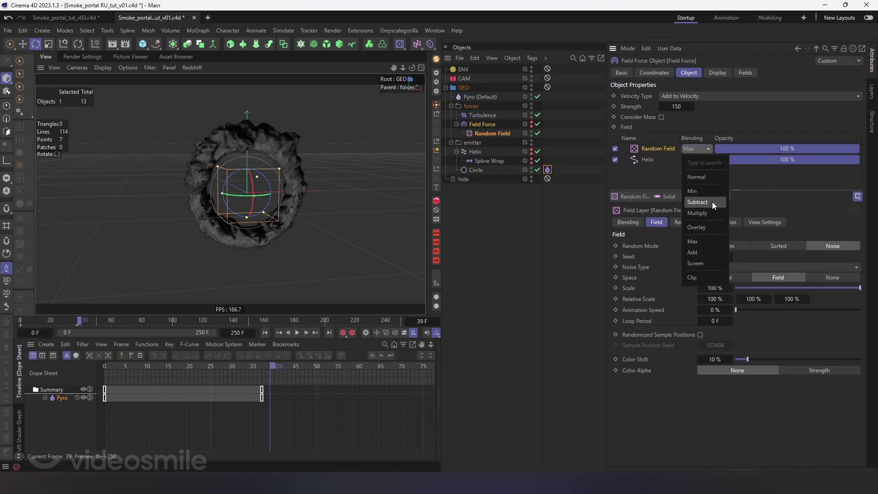
{"action": "left_click", "coordinate": [705, 229]}
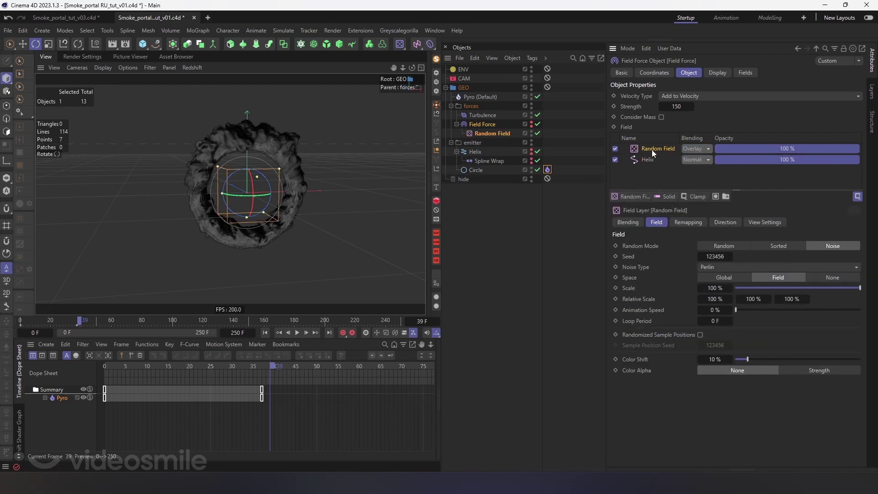
- Give the Random Field Turbulence noise, 500% scale and about 50% opacity, then replay
{"action": "left_click", "coordinate": [713, 269]}
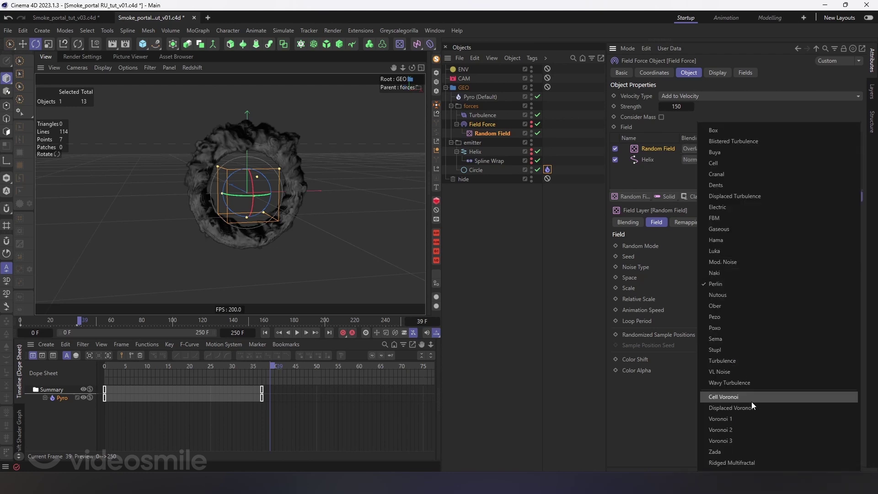
{"action": "left_click", "coordinate": [740, 358]}
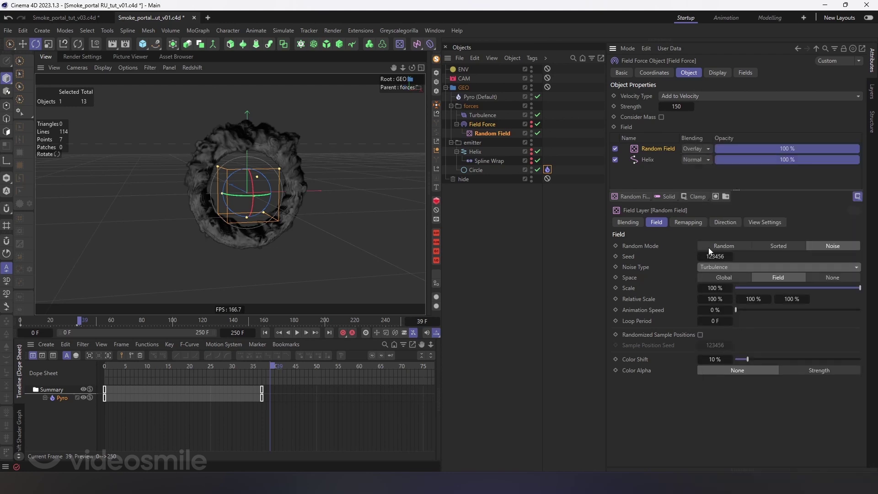
{"action": "left_click", "coordinate": [729, 289]}
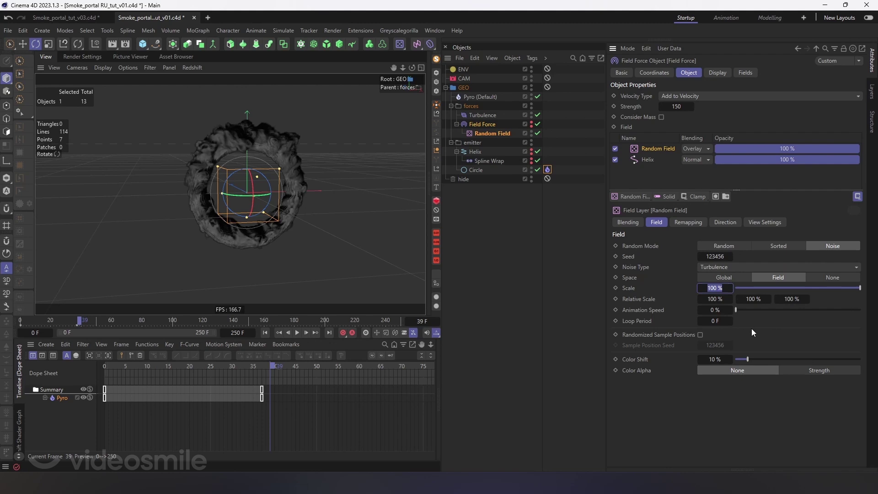
{"action": "type", "text": "500"}
{"action": "key", "text": "Return"}
{"action": "left_click", "coordinate": [784, 147]}
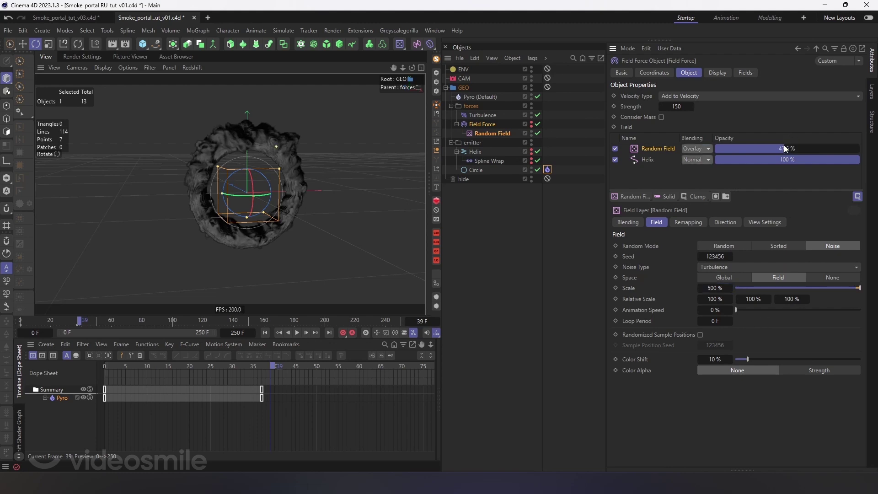
{"action": "left_click", "coordinate": [266, 333]}
{"action": "left_click", "coordinate": [298, 334]}
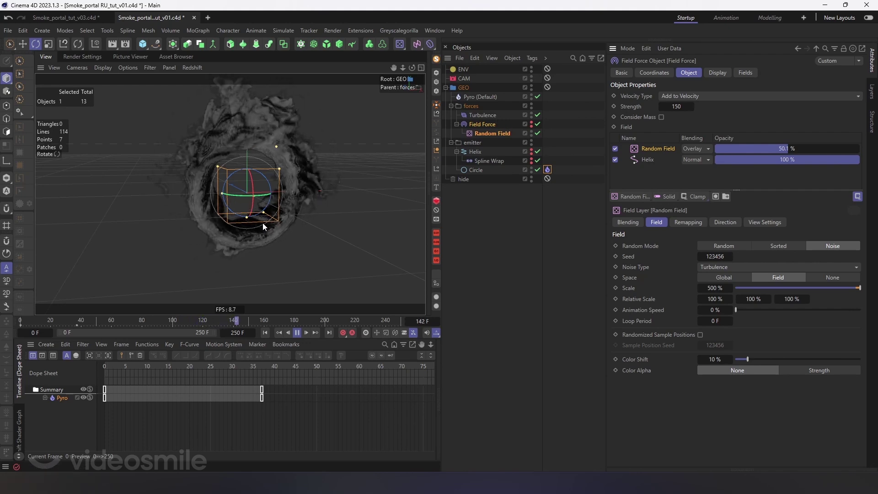
- Switch the Turbulence force Mode from Acceleration to Force and replay the simulation
{"action": "left_click", "coordinate": [489, 115]}
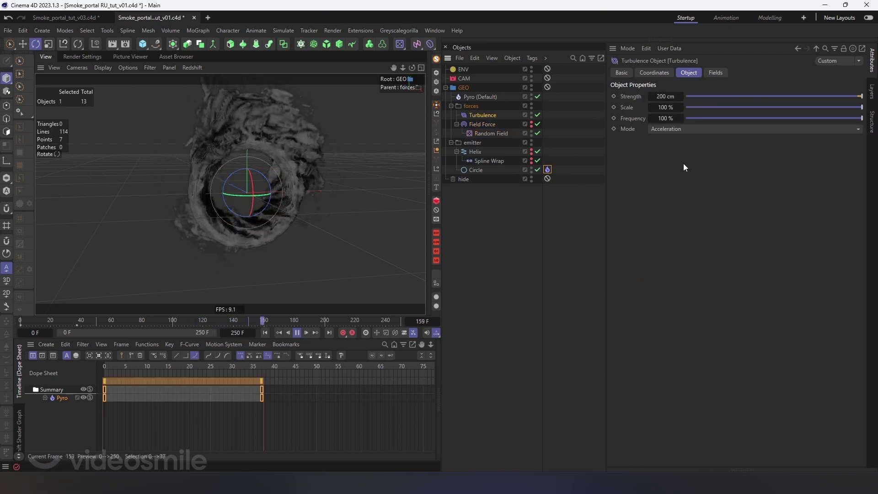
{"action": "left_click", "coordinate": [671, 132]}
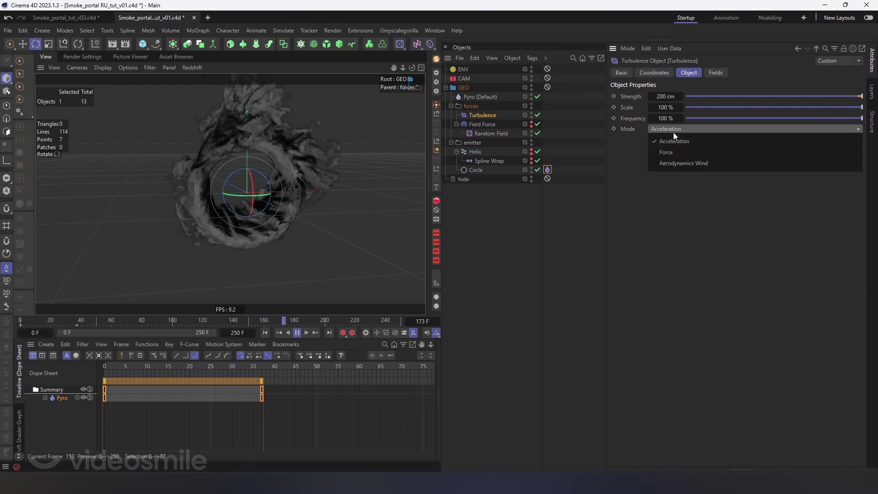
{"action": "left_click", "coordinate": [666, 158]}
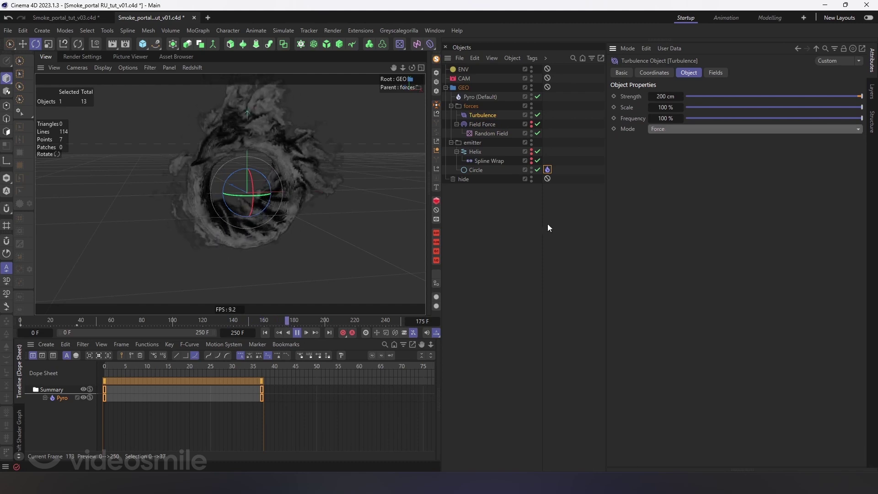
{"action": "left_click", "coordinate": [265, 333]}
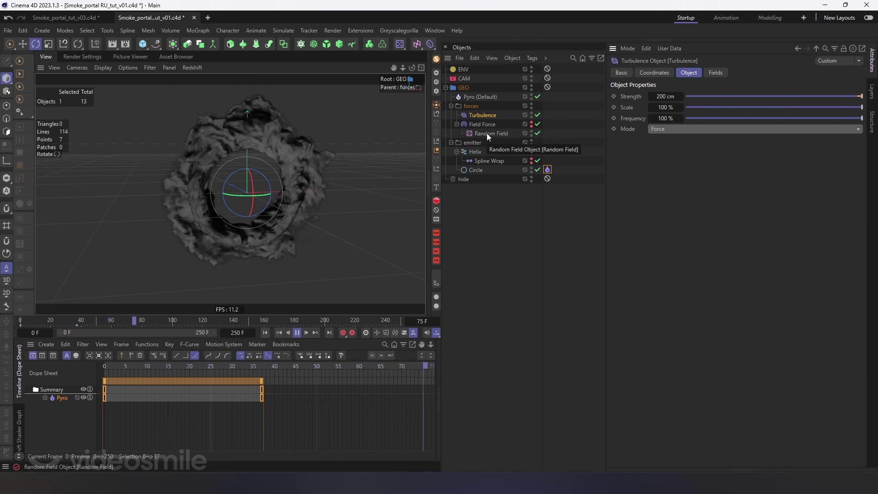
{"action": "left_click", "coordinate": [478, 96]}
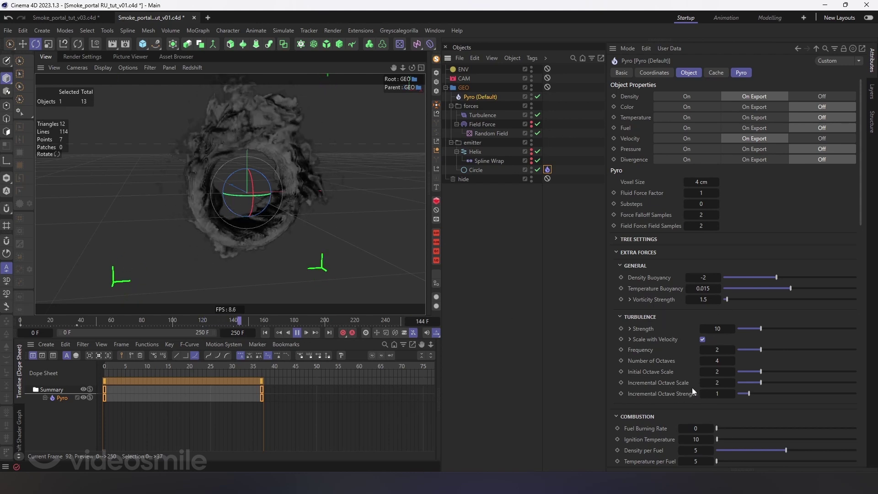
- Scroll through the Pyro (Default) scene settings
{"action": "scroll", "coordinate": [663, 353], "scroll_direction": "down", "scroll_amount": 3}
{"action": "scroll", "coordinate": [660, 353], "scroll_direction": "down", "scroll_amount": 1}
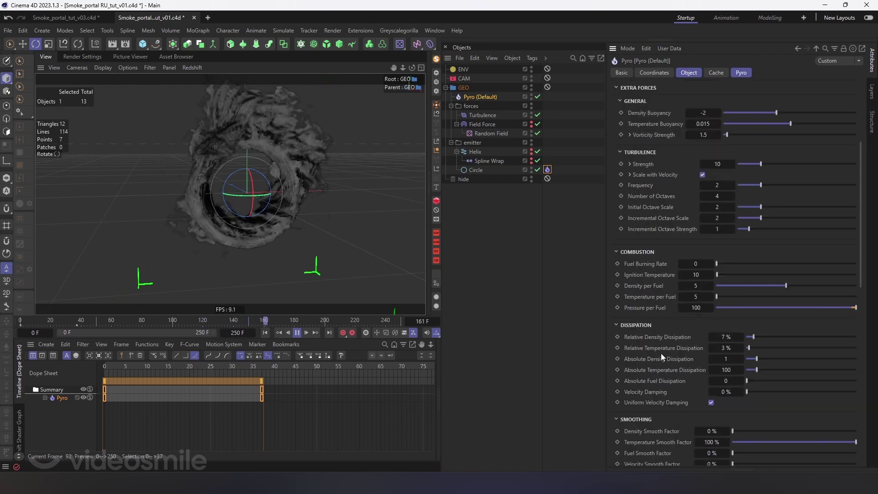
{"action": "scroll", "coordinate": [660, 353], "scroll_direction": "up", "scroll_amount": 2}
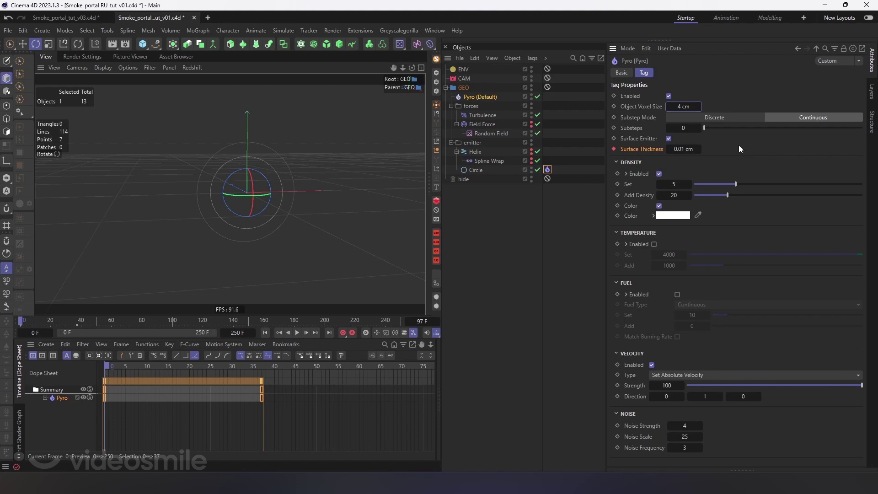
- Give the Circle's Pyro tag Discrete substep mode, 2 cm voxel size and 3 substeps
{"action": "left_click", "coordinate": [688, 117]}
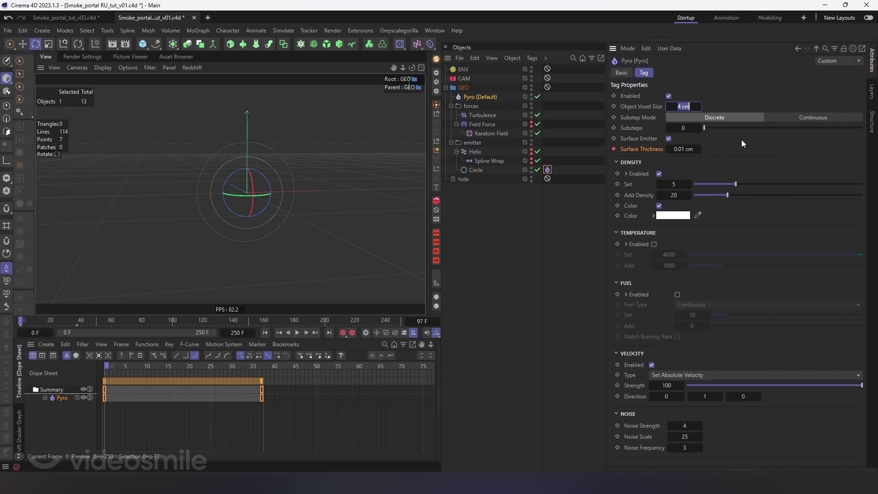
{"action": "type", "text": "2"}
{"action": "key", "text": "Return"}
{"action": "left_click_drag", "start_coordinate": [699, 128], "coordinate": [751, 128]}
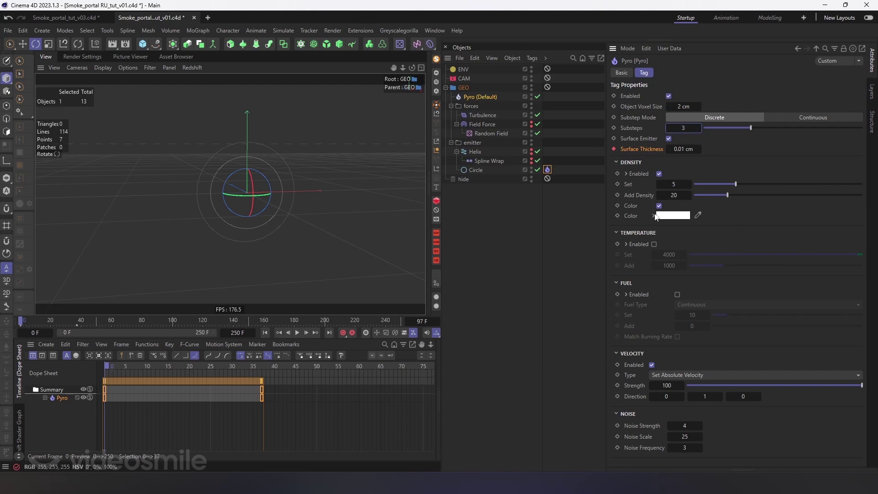
{"action": "left_click", "coordinate": [547, 170]}
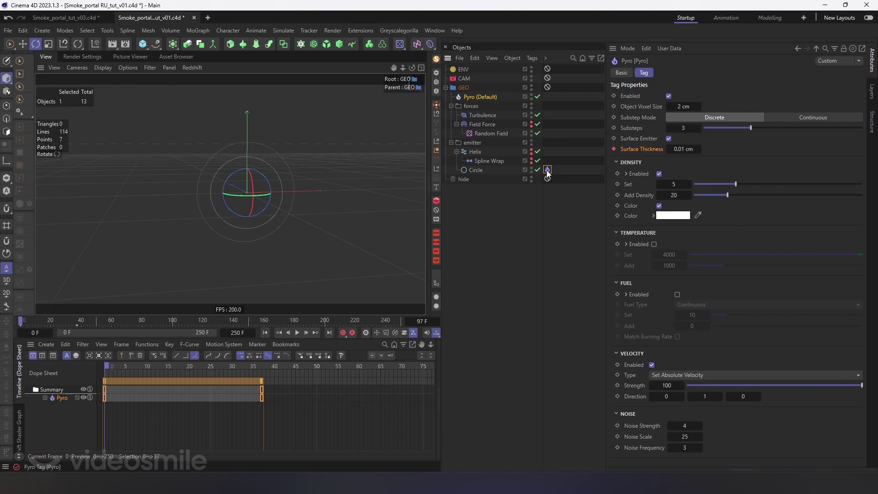
- Set the Pyro (Default) Voxel Size to 2 cm and show its Cache settings
{"action": "left_click", "coordinate": [481, 98]}
{"action": "key", "text": "ctrl+z"}
{"action": "left_click", "coordinate": [481, 97]}
{"action": "left_click", "coordinate": [701, 181]}
{"action": "type", "text": "2"}
{"action": "key", "text": "Return"}
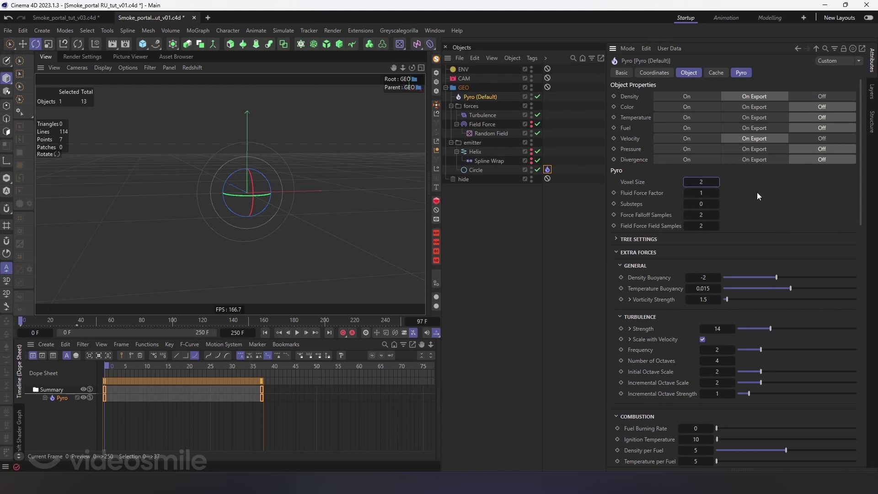
{"action": "triple_click", "coordinate": [718, 202]}
{"action": "left_click", "coordinate": [716, 72]}
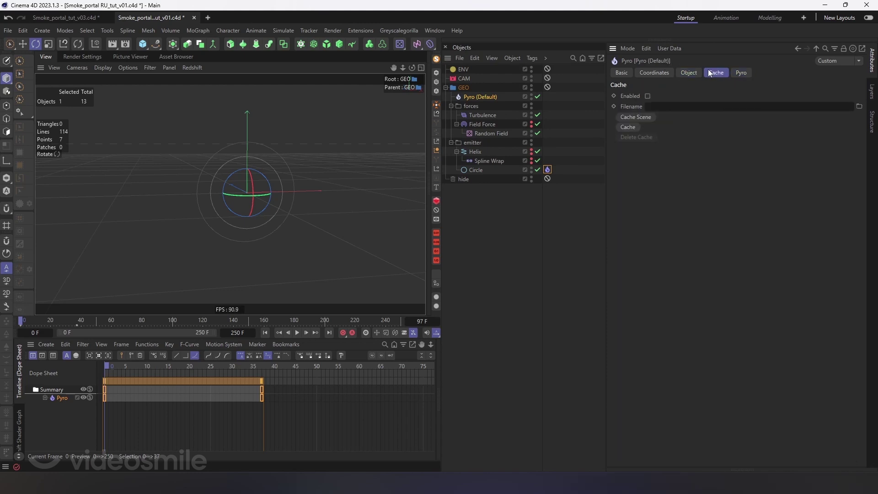
- Cache the Pyro simulation as VDB files into a new folder named 10, dismissing the VRAM warning
{"action": "left_click", "coordinate": [646, 117]}
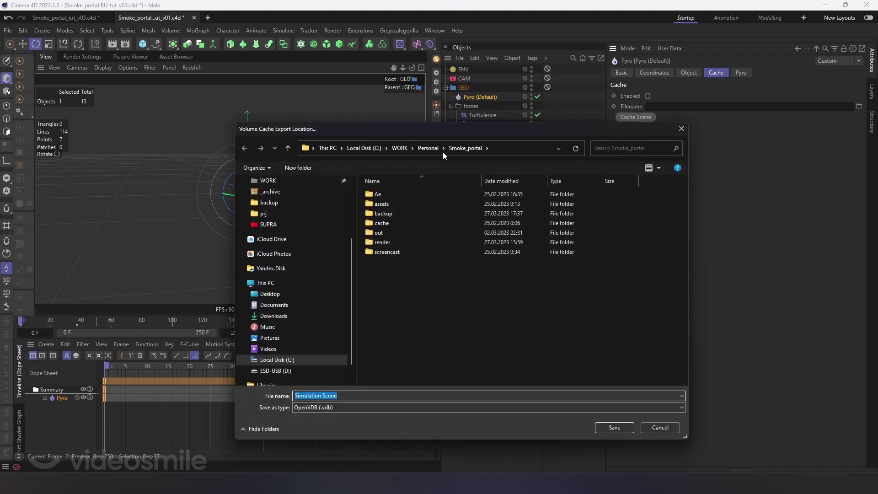
{"action": "double_click", "coordinate": [390, 223]}
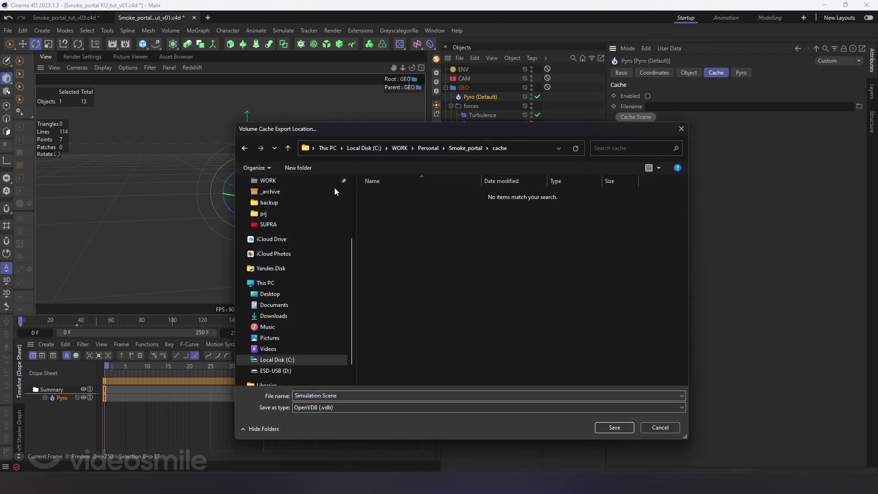
{"action": "left_click", "coordinate": [296, 169]}
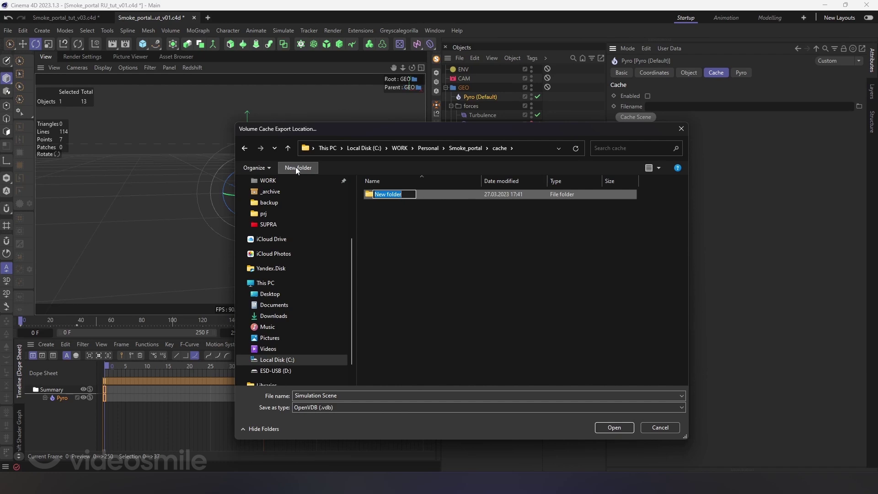
{"action": "type", "text": "10"}
{"action": "key", "text": "Return"}
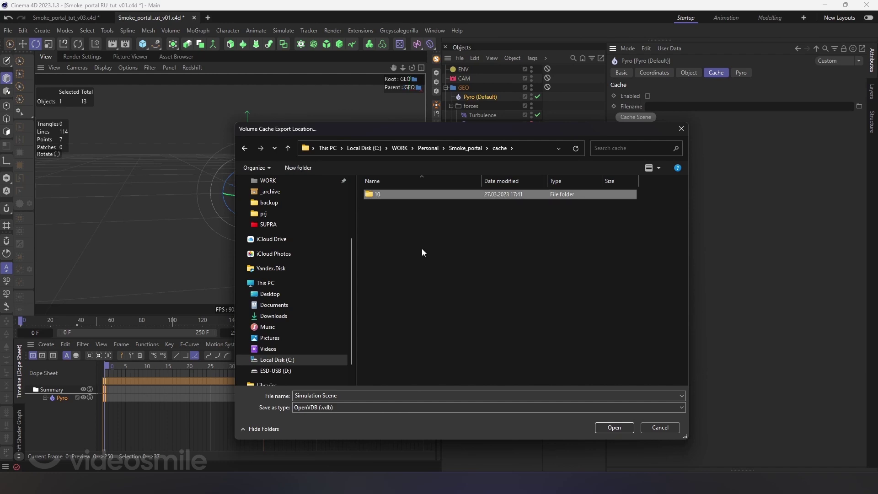
{"action": "double_click", "coordinate": [375, 196]}
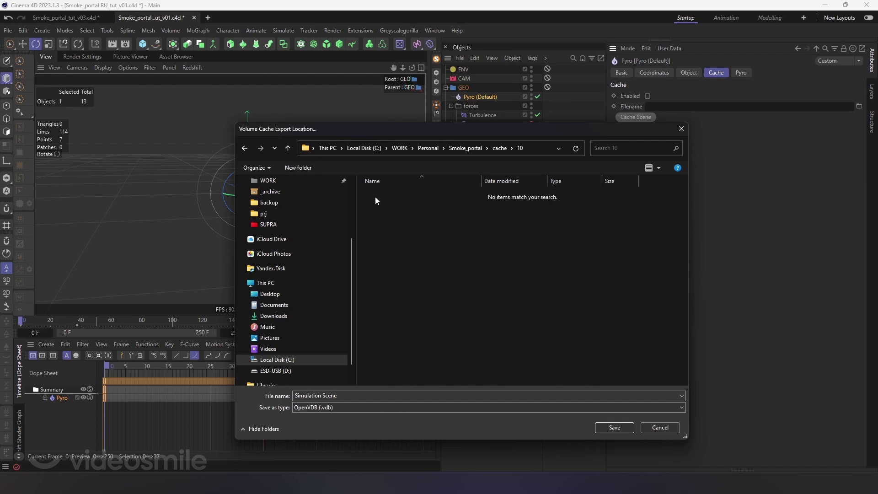
{"action": "left_click", "coordinate": [614, 427]}
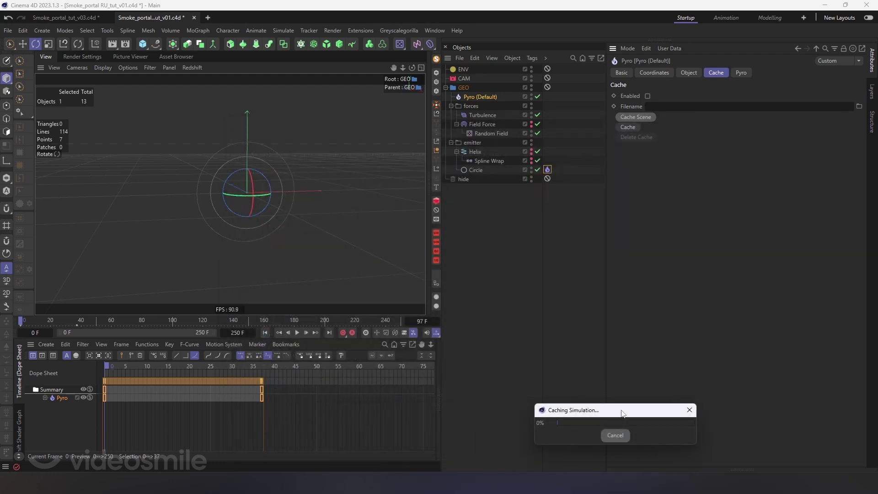
{"action": "left_click_drag", "start_coordinate": [623, 412], "coordinate": [435, 218]}
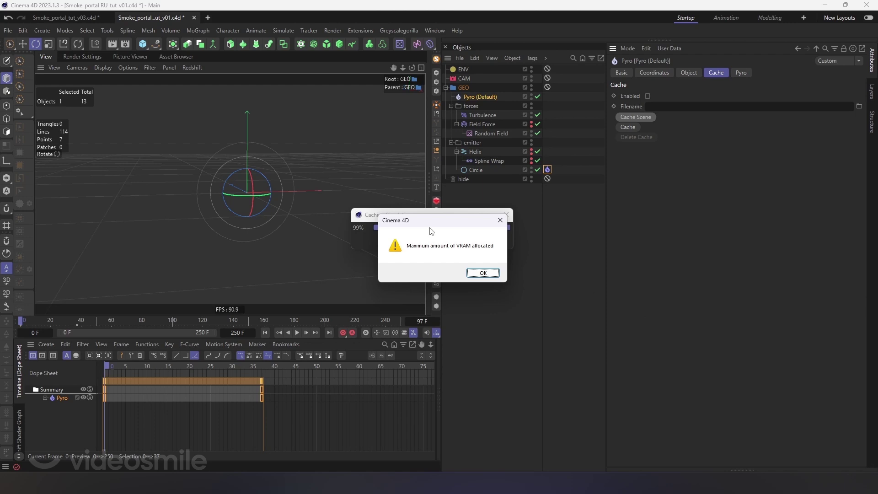
{"action": "left_click", "coordinate": [483, 272]}
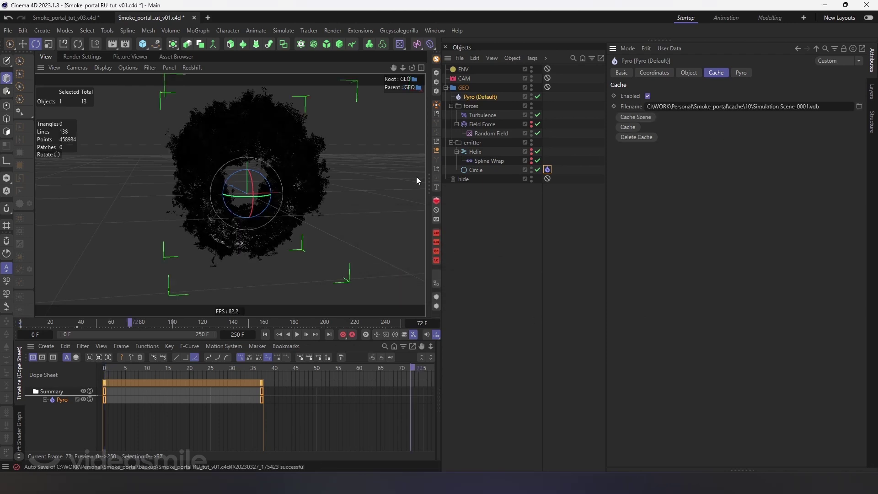
- Scrub through the cached smoke, ending at frame 250
{"action": "left_click_drag", "start_coordinate": [30, 323], "coordinate": [216, 322]}
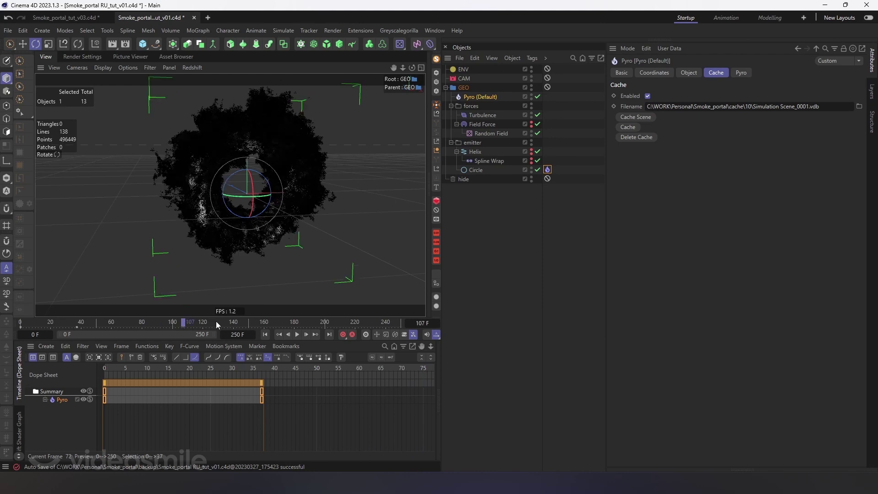
{"action": "left_click_drag", "start_coordinate": [269, 319], "coordinate": [440, 315]}
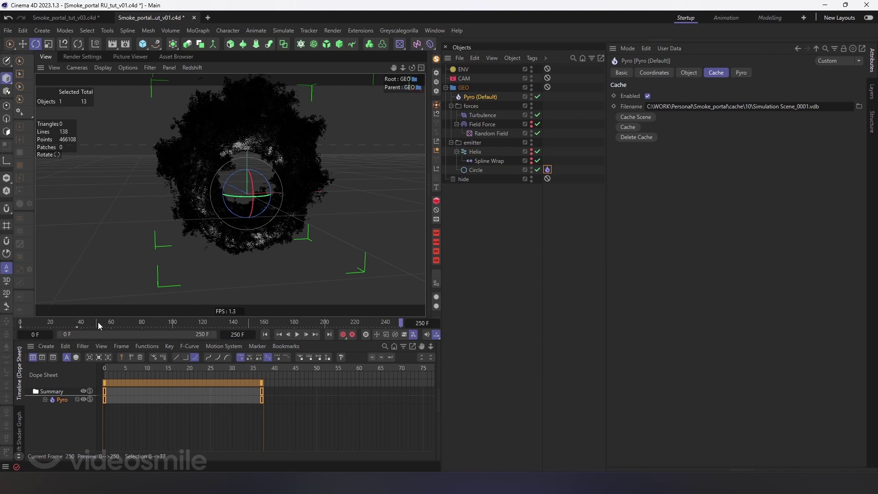
{"action": "left_click", "coordinate": [128, 320]}
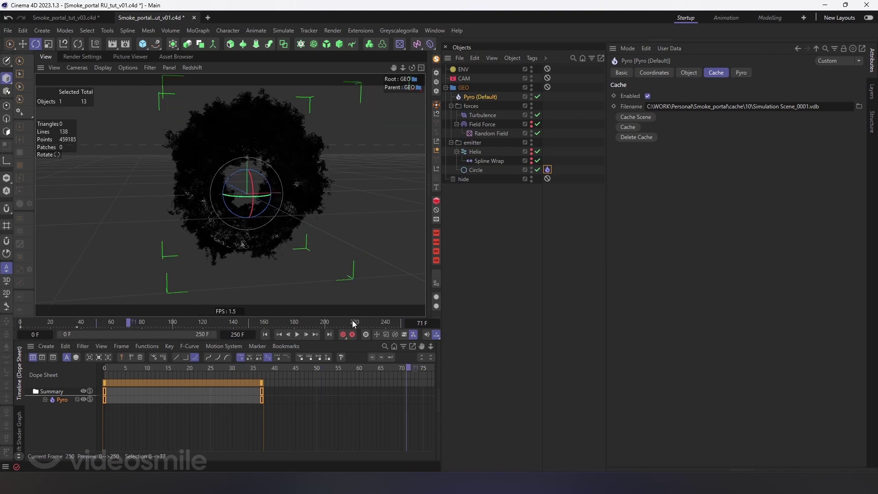
{"action": "left_click_drag", "start_coordinate": [353, 321], "coordinate": [429, 323]}
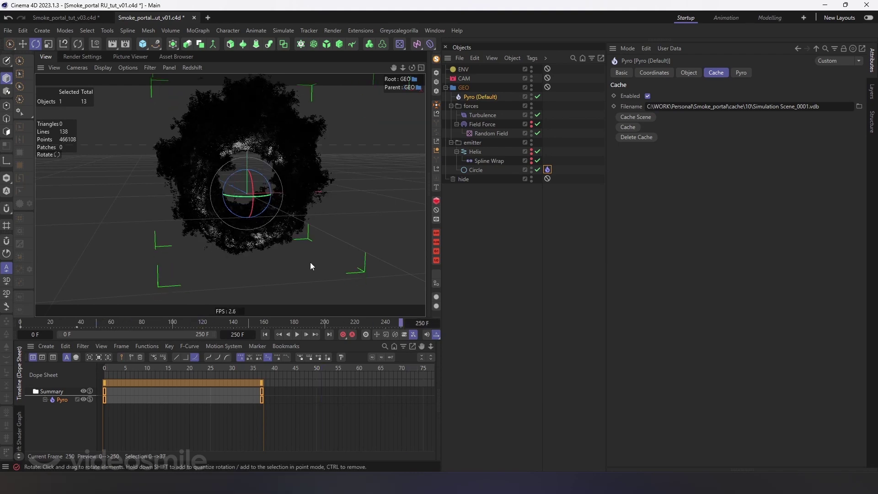
{"action": "middle_click", "coordinate": [286, 207]}
{"action": "middle_click", "coordinate": [194, 174]}
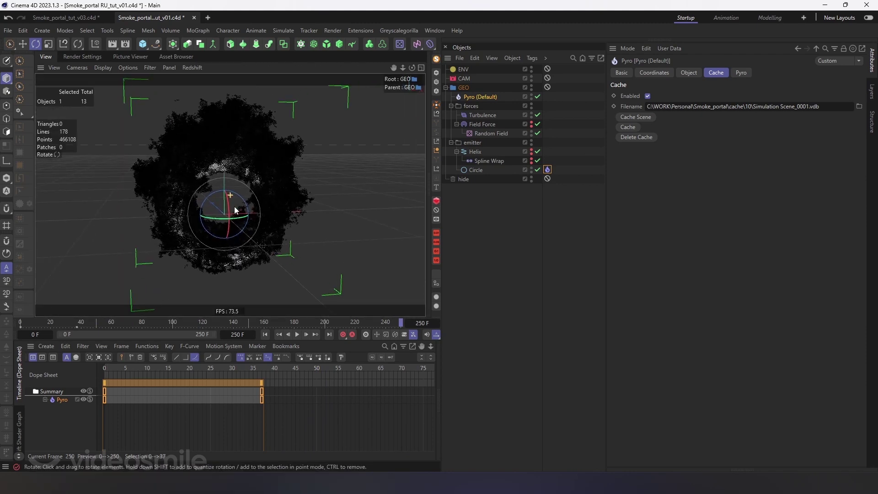
- Deselect the Pyro object and widen the Objects panel
{"action": "left_click", "coordinate": [487, 239]}
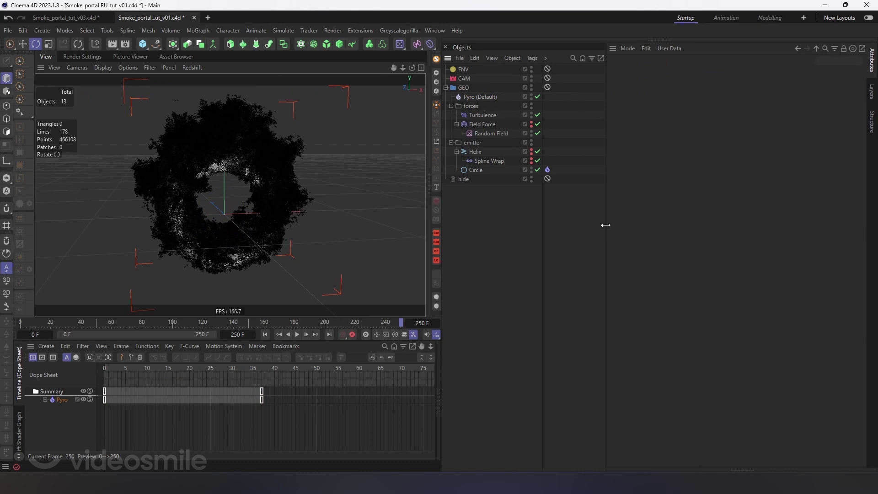
{"action": "left_click_drag", "start_coordinate": [605, 225], "coordinate": [645, 226]}
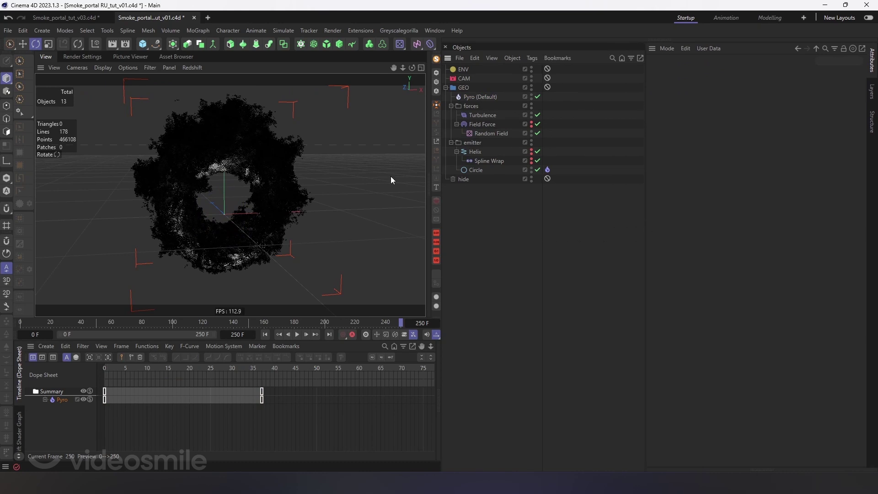
{"action": "left_click", "coordinate": [40, 29]}
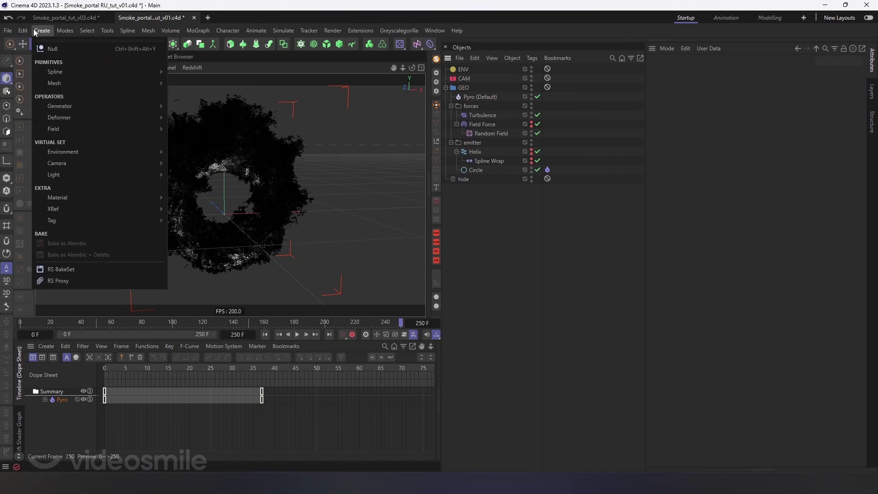
{"action": "mouse_move", "coordinate": [103, 163]}
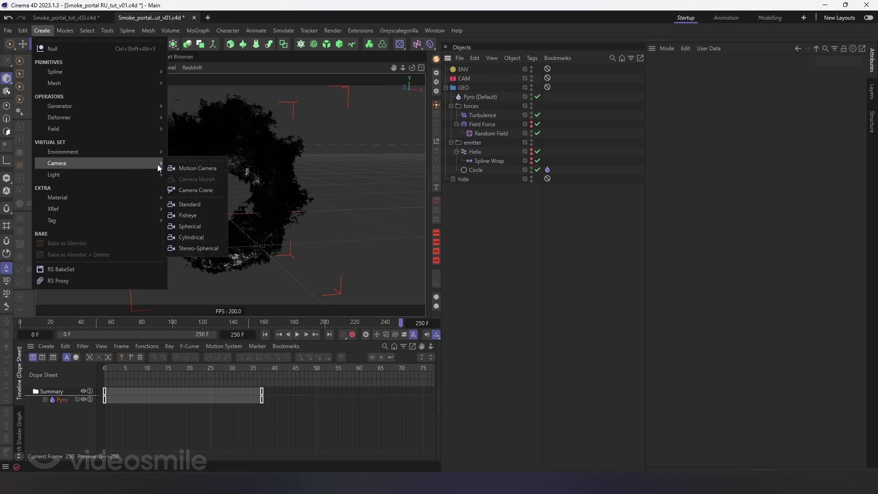
- Add an RS Camera inside the CAM null and zero its position and rotation
{"action": "left_click", "coordinate": [193, 205]}
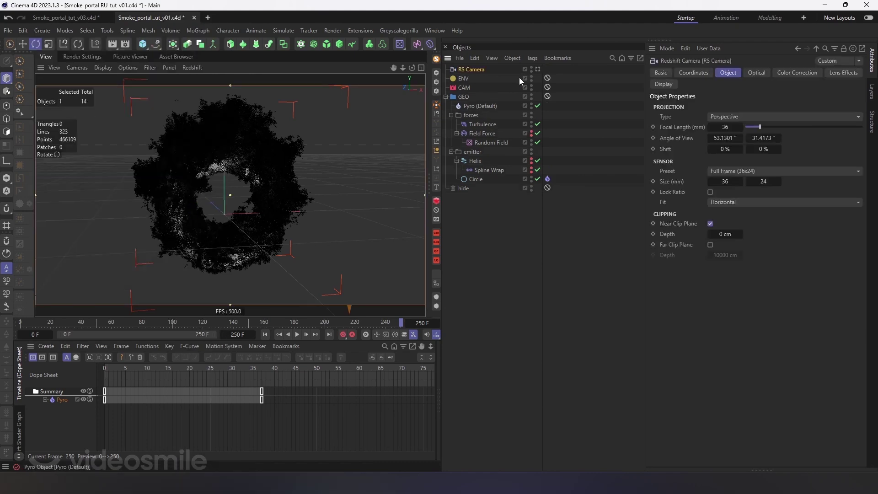
{"action": "left_click_drag", "start_coordinate": [476, 69], "coordinate": [465, 86]}
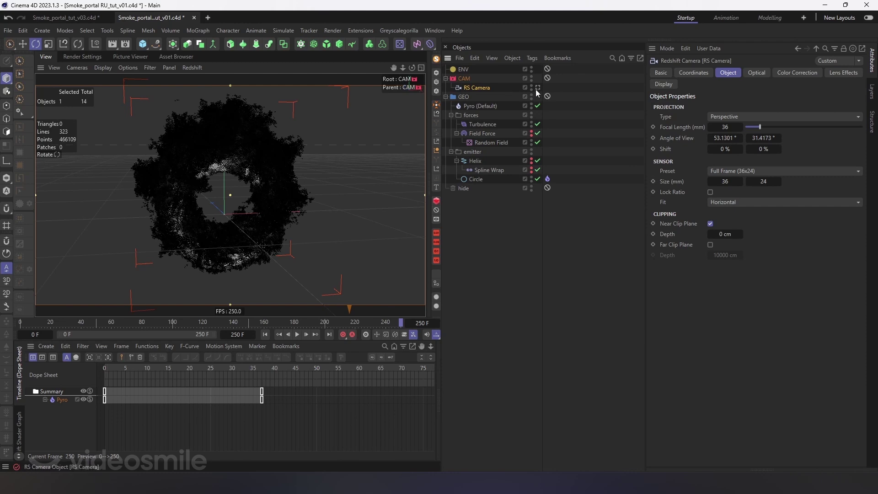
{"action": "left_click", "coordinate": [693, 73]}
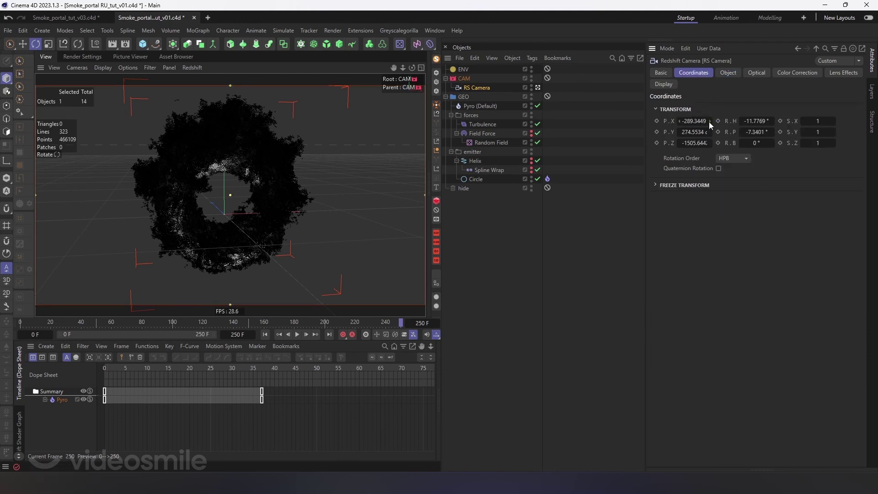
{"action": "right_click", "coordinate": [709, 122]}
{"action": "right_click", "coordinate": [710, 133]}
{"action": "right_click", "coordinate": [773, 132]}
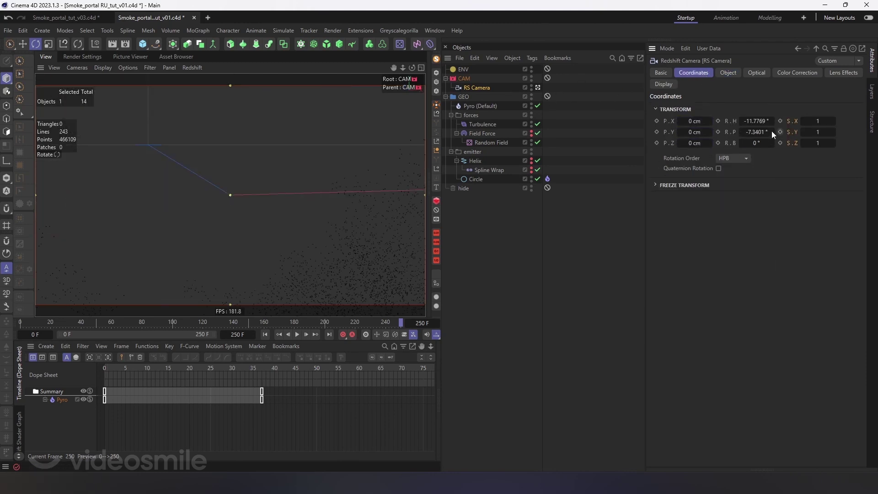
- Place the camera at 57 cm height and Z -1420 cm, and copy CAM's tag onto it
{"action": "mouse_move", "coordinate": [711, 132]}
{"action": "left_mouse_down"}
{"action": "mouse_move", "coordinate": [688, 145]}
{"action": "mouse_move", "coordinate": [700, 132]}
{"action": "left_mouse_up"}
{"action": "right_click", "coordinate": [710, 132]}
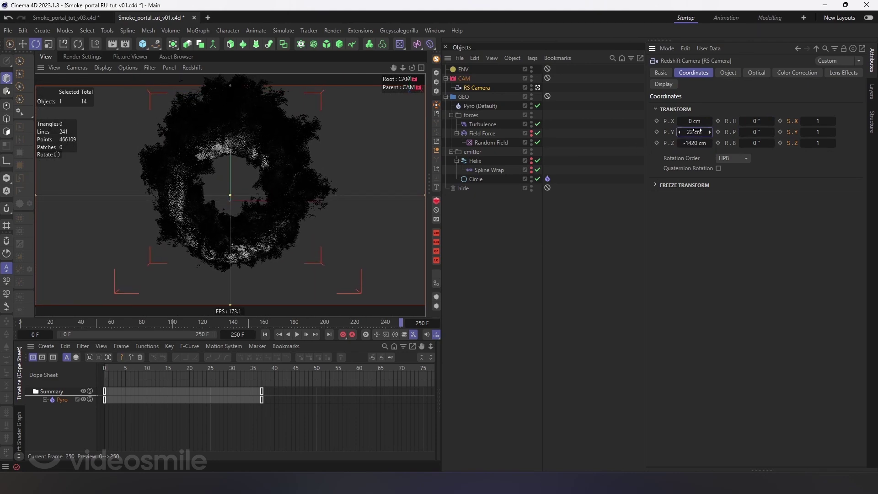
{"action": "left_click", "coordinate": [572, 247]}
{"action": "left_click_drag", "start_coordinate": [547, 78], "coordinate": [548, 87], "text": "ctrl"}
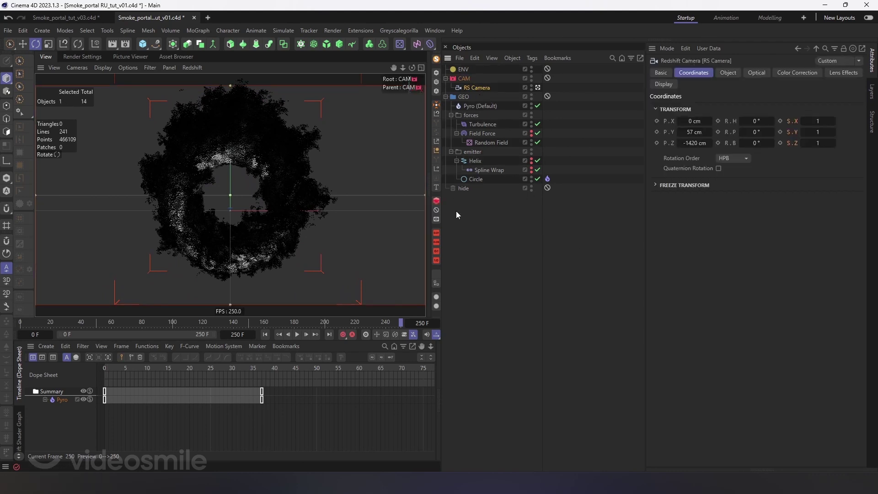
{"action": "left_click", "coordinate": [456, 210]}
- Create a Redshift Pyro Volume material and apply it to the Pyro (Default) object
{"action": "left_click", "coordinate": [464, 69]}
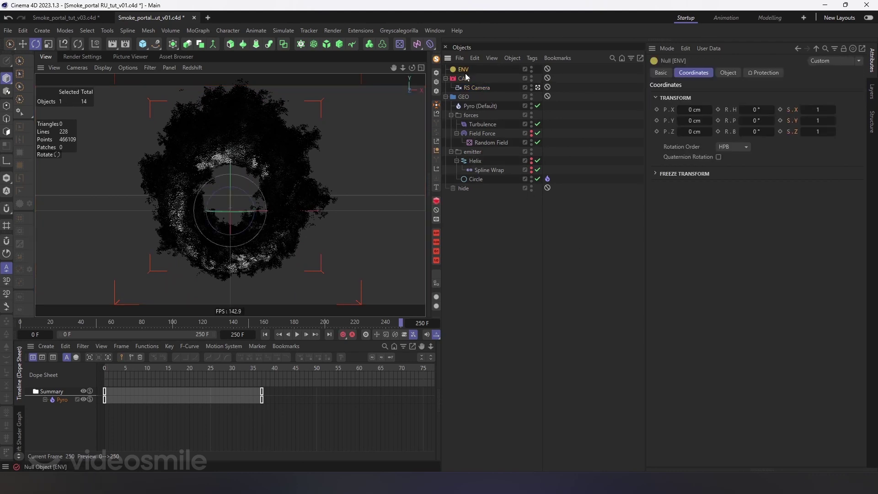
{"action": "left_click", "coordinate": [334, 57]}
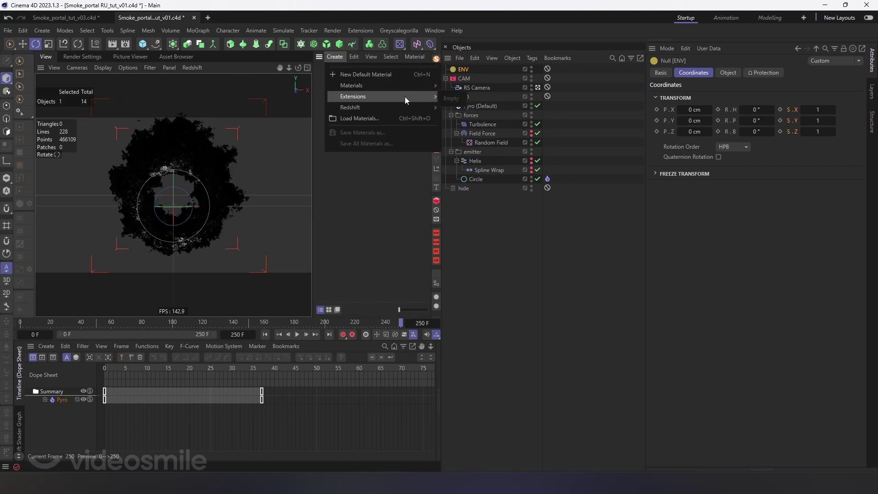
{"action": "mouse_move", "coordinate": [350, 107]}
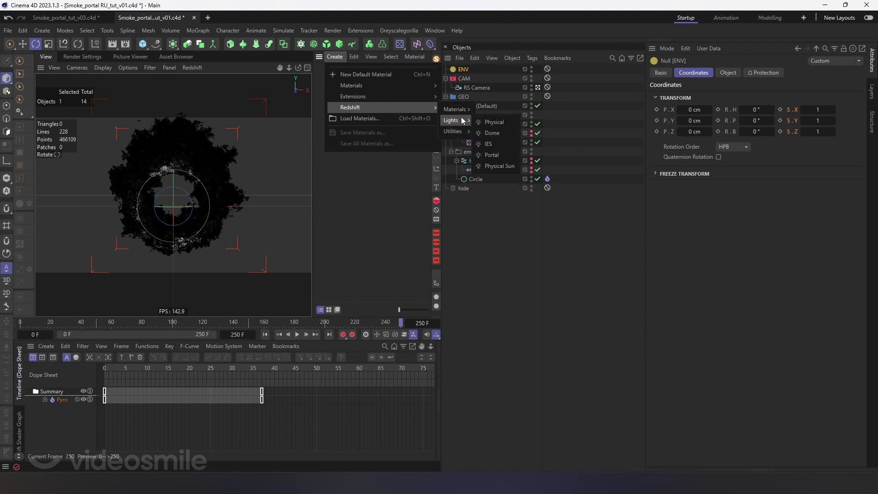
{"action": "mouse_move", "coordinate": [454, 109]}
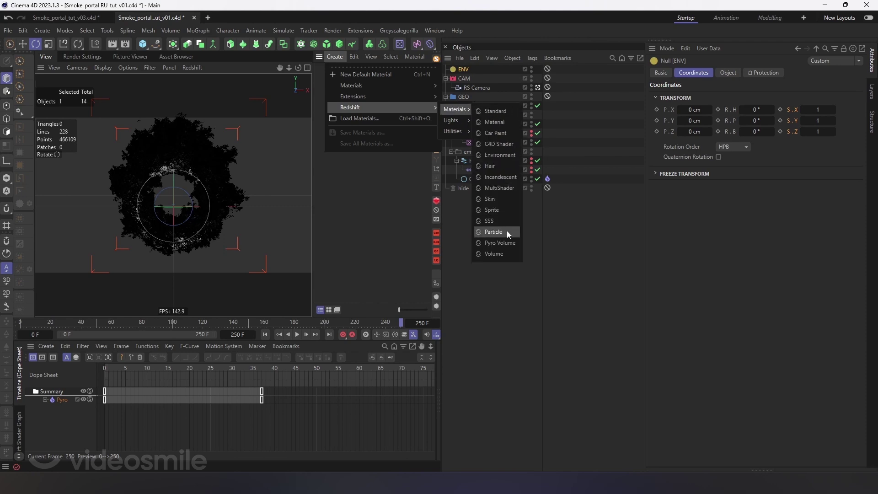
{"action": "left_click", "coordinate": [508, 242]}
{"action": "mouse_move", "coordinate": [321, 68]}
{"action": "left_mouse_down"}
{"action": "mouse_move", "coordinate": [398, 169]}
{"action": "mouse_move", "coordinate": [480, 106]}
{"action": "left_mouse_up"}
- Close the Material Manager and dock the Redshift RenderView above the Objects panel
{"action": "left_click", "coordinate": [319, 56]}
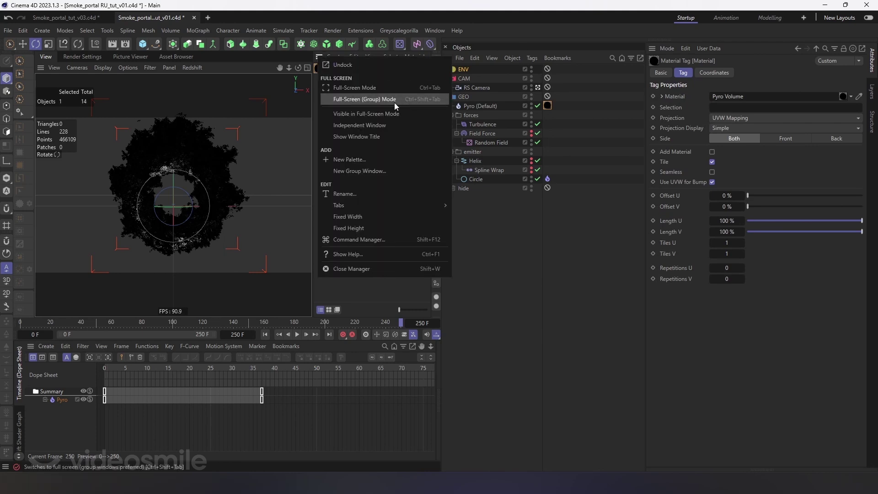
{"action": "left_click", "coordinate": [321, 65]}
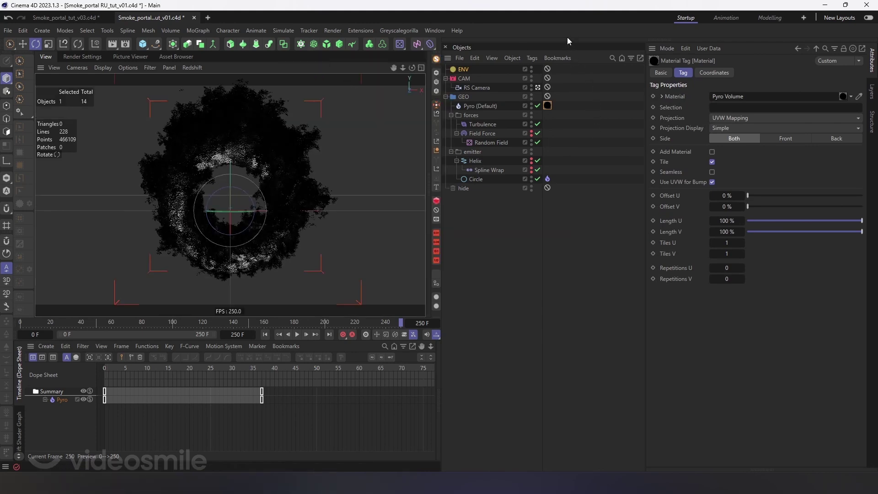
{"action": "left_click_drag", "start_coordinate": [558, 47], "coordinate": [524, 100]}
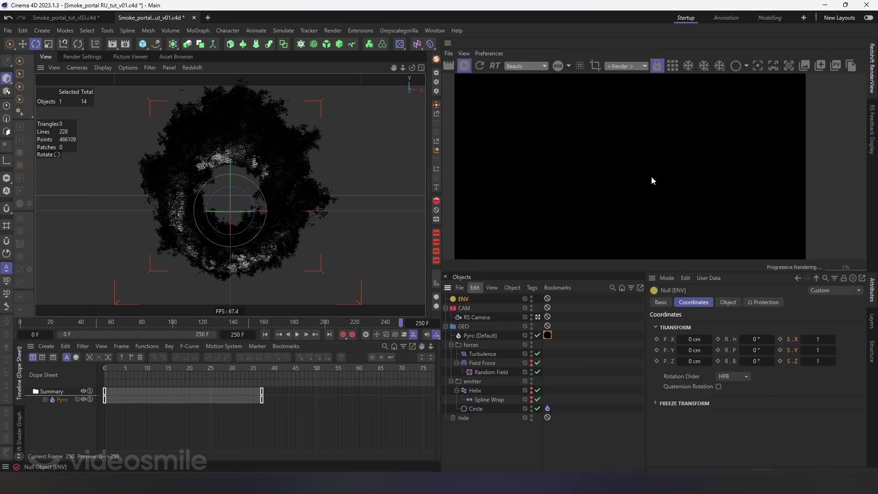
- Add a Redshift Area Light with the command search and put it in the ENV group
{"action": "key", "text": "shift+c"}
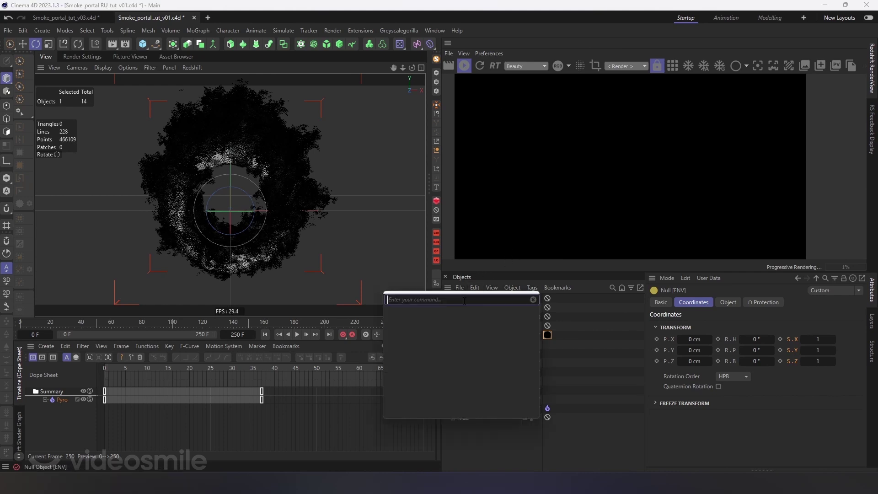
{"action": "type", "text": "ф"}
{"action": "key", "text": "BackSpace"}
{"action": "key", "text": "BackSpace"}
{"action": "key", "text": "BackSpace"}
{"action": "type", "text": "area"}
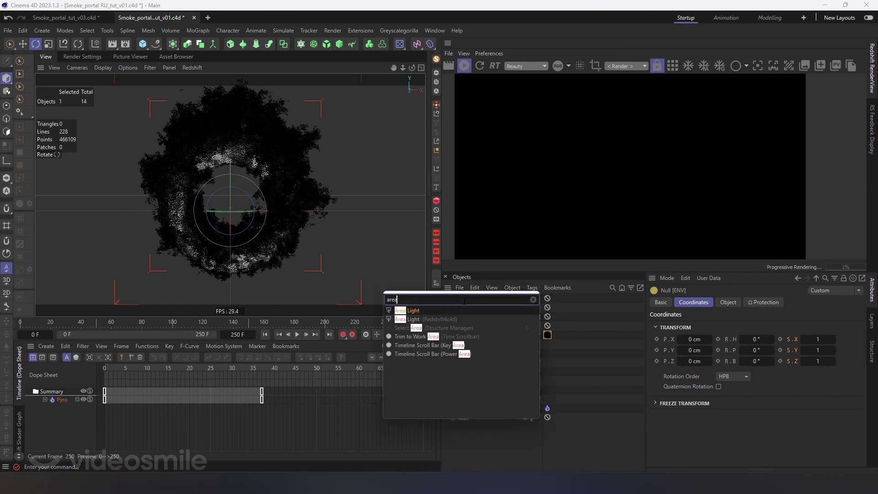
{"action": "left_click", "coordinate": [466, 309]}
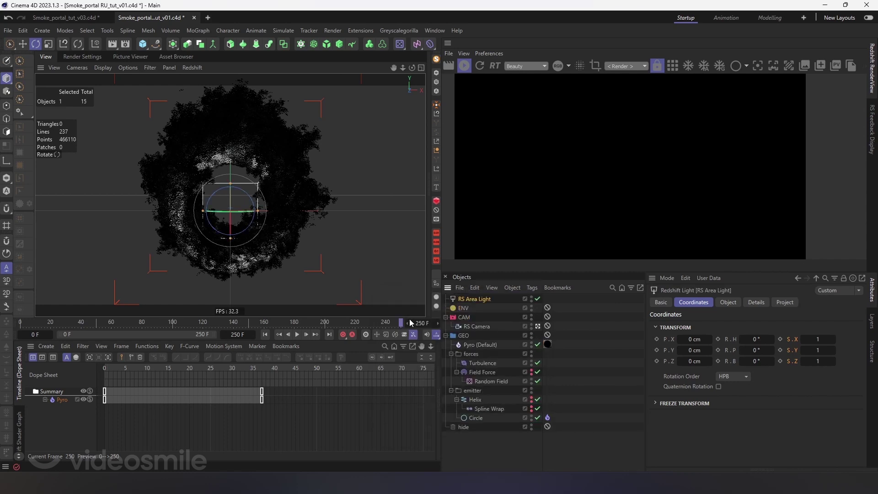
{"action": "left_click_drag", "start_coordinate": [467, 305], "coordinate": [464, 308]}
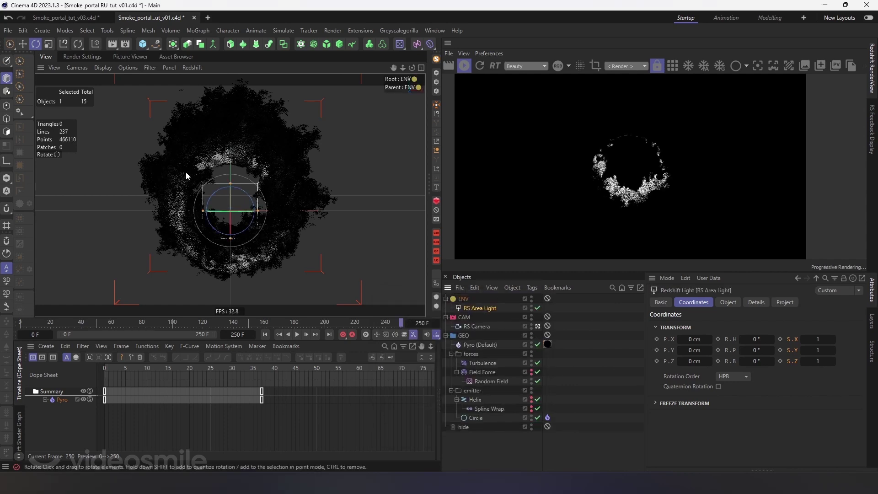
{"action": "key", "text": "e"}
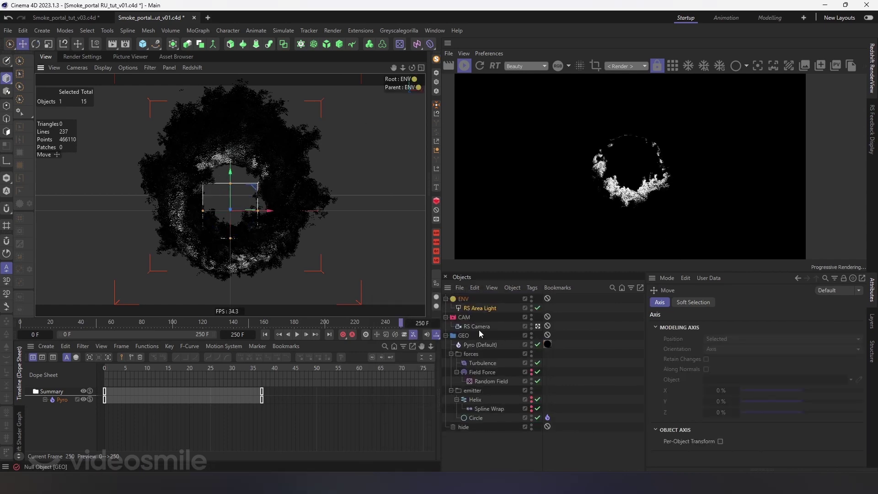
{"action": "left_click", "coordinate": [728, 302]}
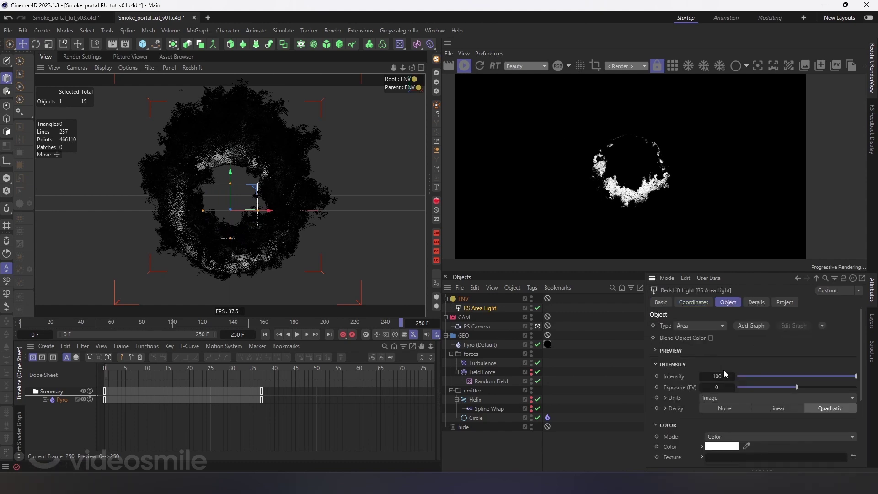
- Tilt the area light edge-on and raise it above the smoke ring in Front view
{"action": "key", "text": "r"}
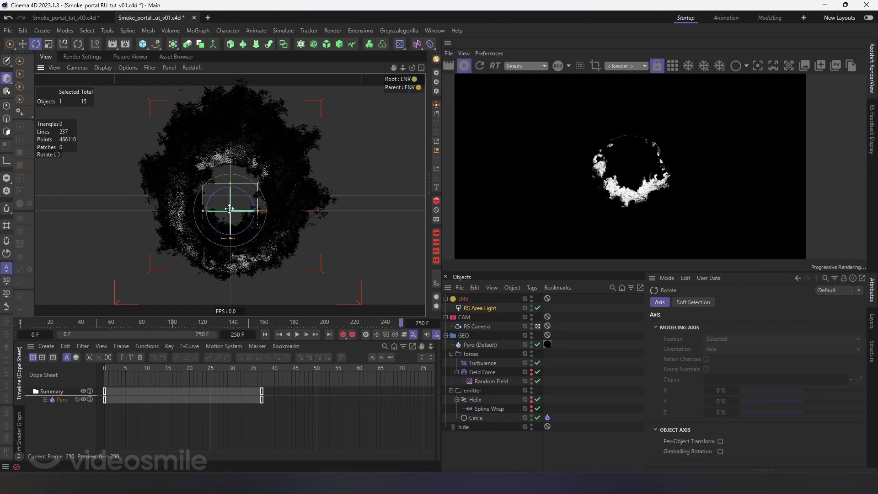
{"action": "left_click_drag", "start_coordinate": [230, 220], "coordinate": [238, 98]}
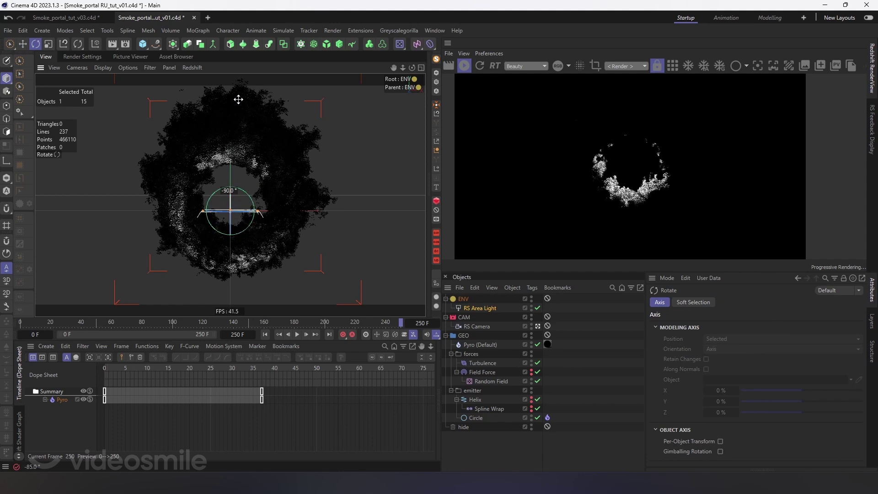
{"action": "key", "text": "e"}
{"action": "left_click_drag", "start_coordinate": [263, 212], "coordinate": [230, 116]}
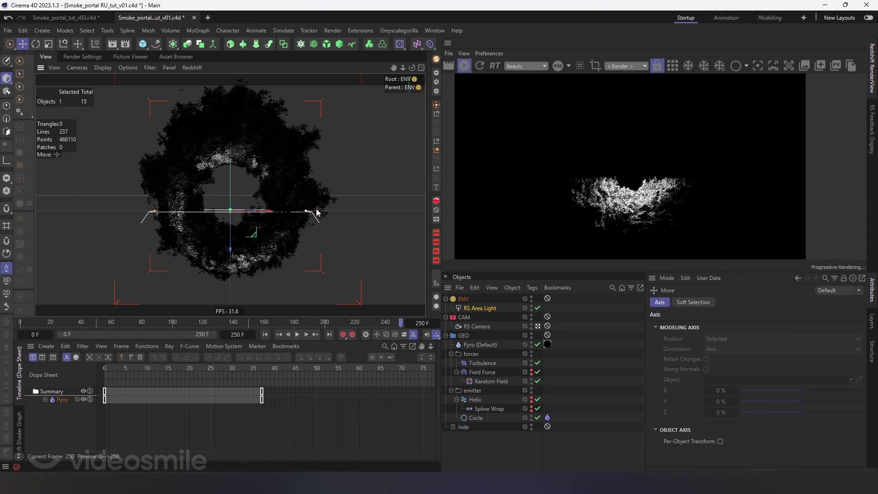
{"action": "key", "text": "F4"}
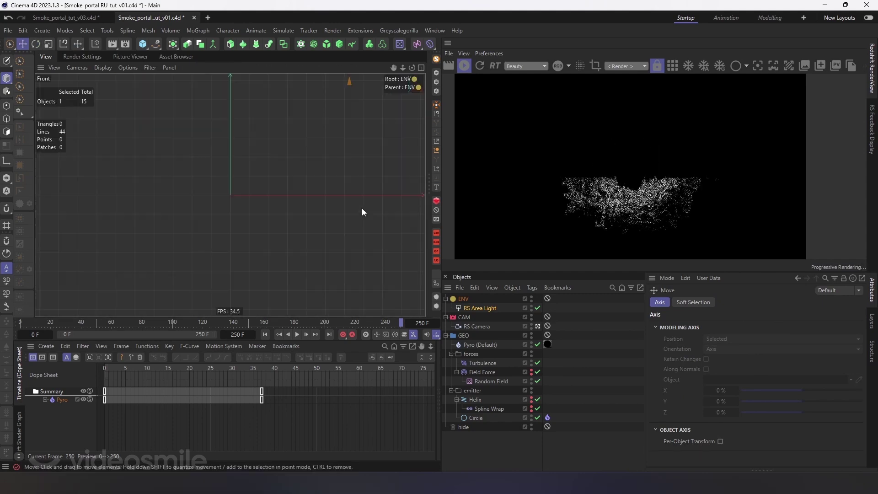
{"action": "left_click_drag", "start_coordinate": [273, 189], "coordinate": [276, 126]}
- Lower the area light's Intensity to 20 and reframe the front view around it
{"action": "left_click", "coordinate": [484, 308]}
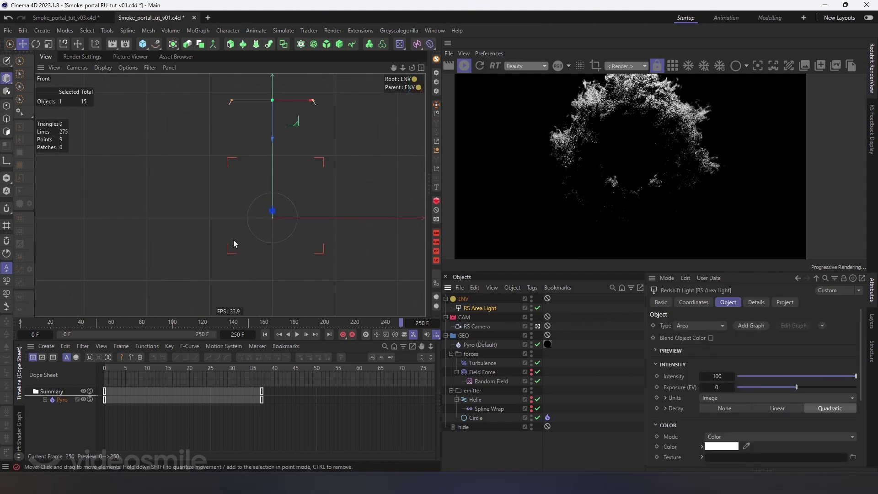
{"action": "double_click", "coordinate": [712, 375]}
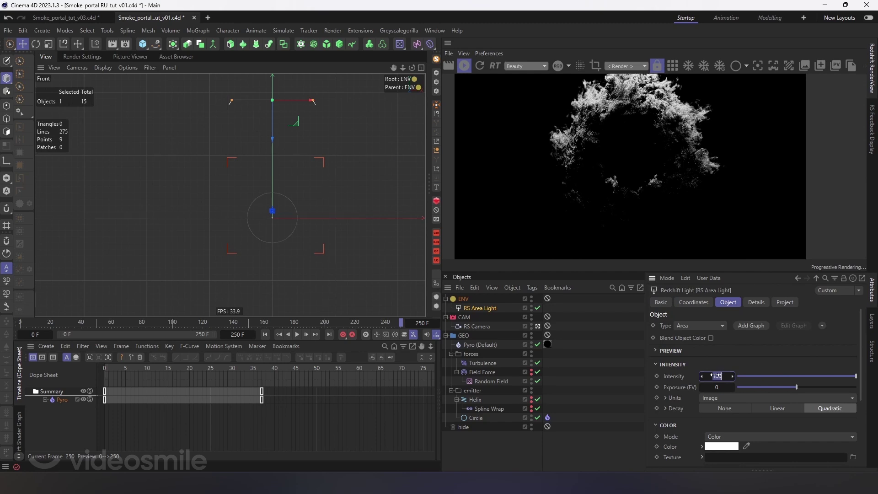
{"action": "type", "text": "20"}
{"action": "key", "text": "Return"}
{"action": "scroll", "coordinate": [255, 180], "scroll_direction": "down", "scroll_amount": 1}
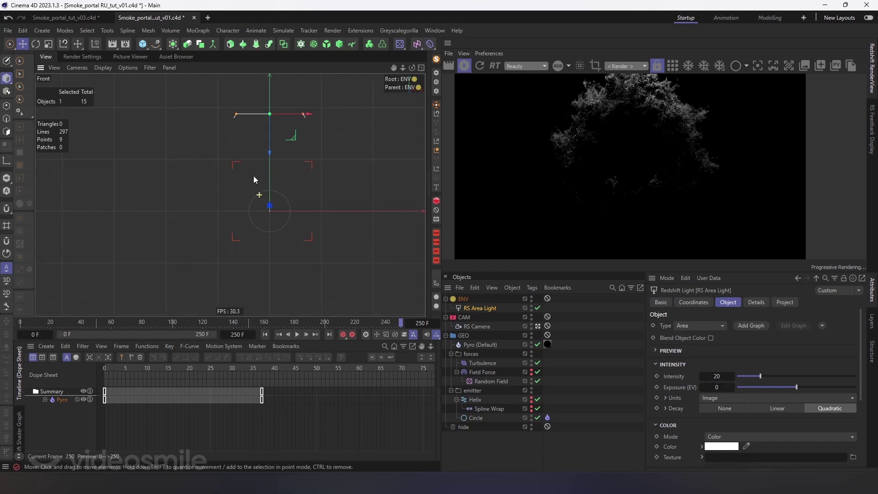
{"action": "left_click_drag", "start_coordinate": [267, 180], "coordinate": [271, 139]}
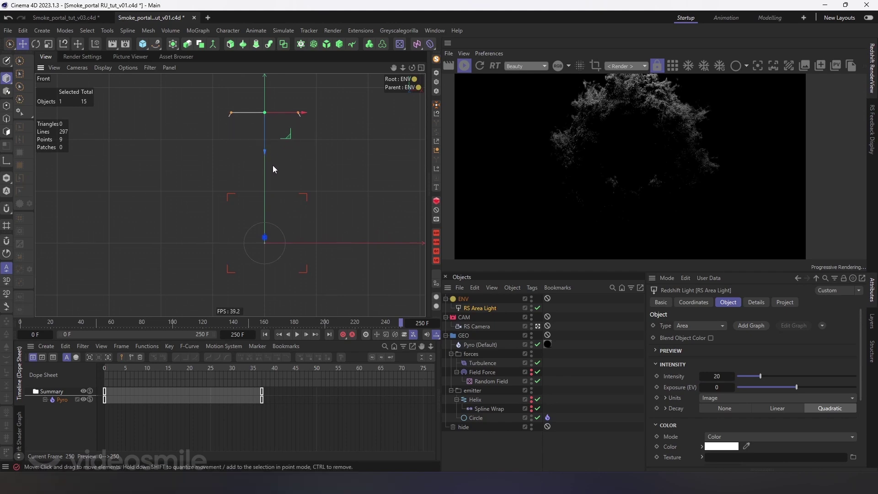
{"action": "middle_click_drag", "start_coordinate": [273, 169], "coordinate": [229, 182]}
{"action": "scroll", "coordinate": [633, 130], "scroll_direction": "down", "scroll_amount": 2}
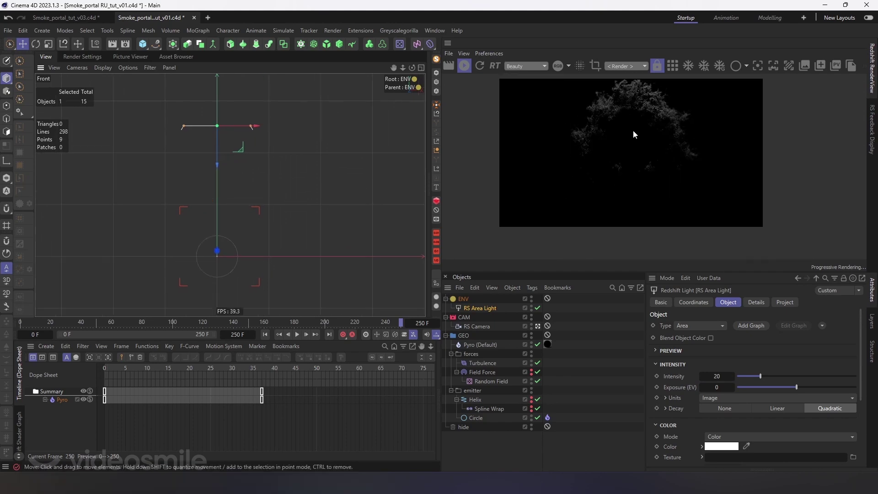
{"action": "scroll", "coordinate": [639, 150], "scroll_direction": "up", "scroll_amount": 1}
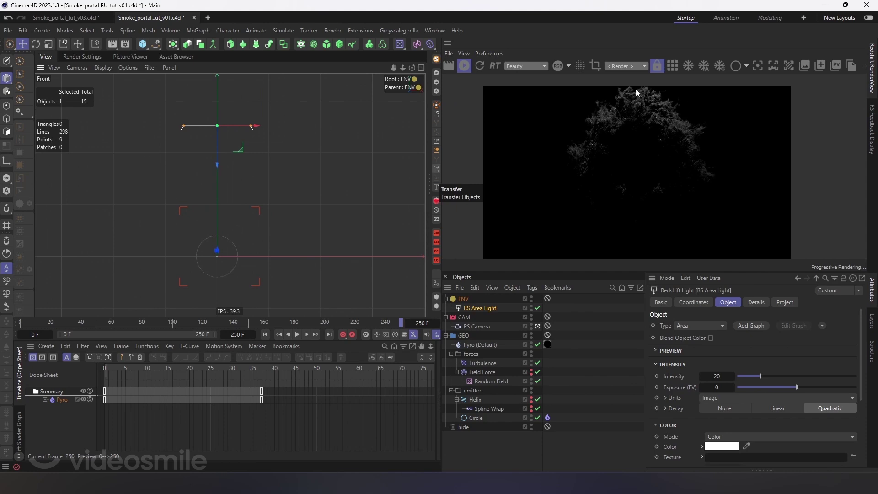
- Rename the area light to 'RS Area Light Top'
{"action": "double_click", "coordinate": [484, 309]}
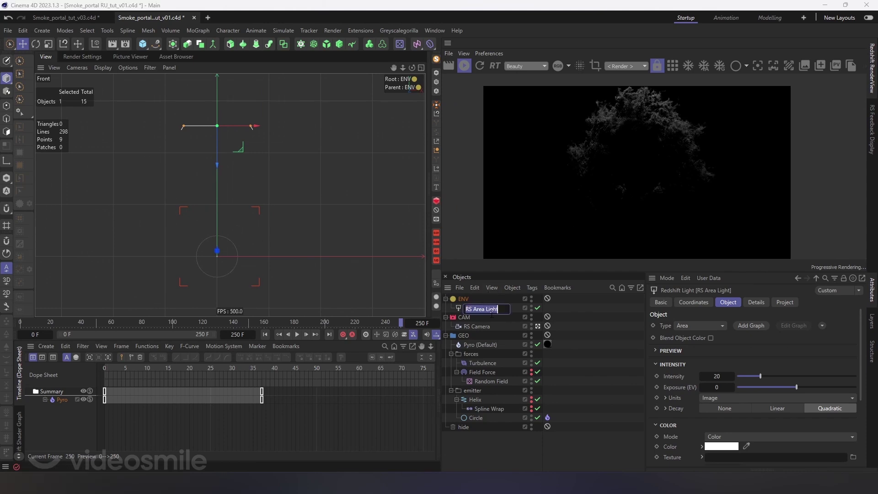
{"action": "left_click", "coordinate": [491, 313]}
{"action": "type", "text": "p"}
{"action": "key", "text": "Return"}
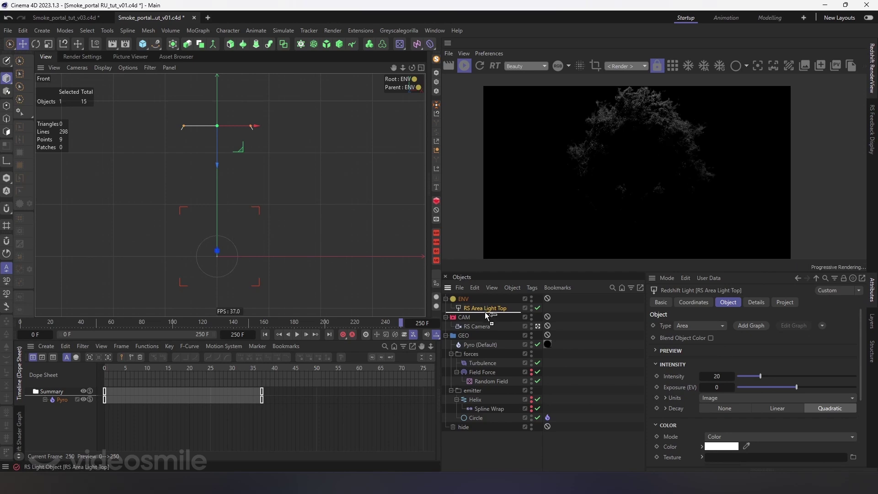
- Duplicate the top light and name the copy 'RS Area Light R'
{"action": "left_click_drag", "start_coordinate": [484, 313], "coordinate": [502, 314], "text": "ctrl"}
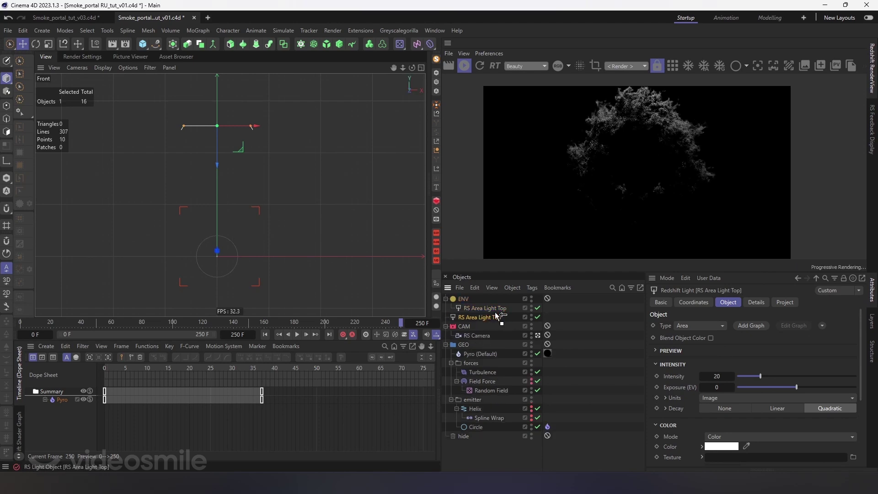
{"action": "double_click", "coordinate": [497, 316]}
{"action": "left_click", "coordinate": [509, 318]}
{"action": "key", "text": "BackSpace"}
{"action": "key", "text": "BackSpace"}
{"action": "key", "text": "BackSpace"}
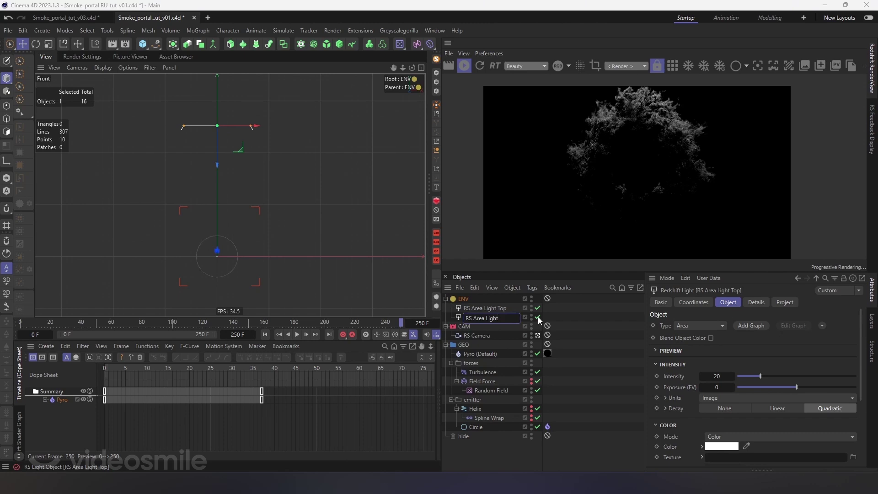
{"action": "type", "text": " R"}
{"action": "key", "text": "Return"}
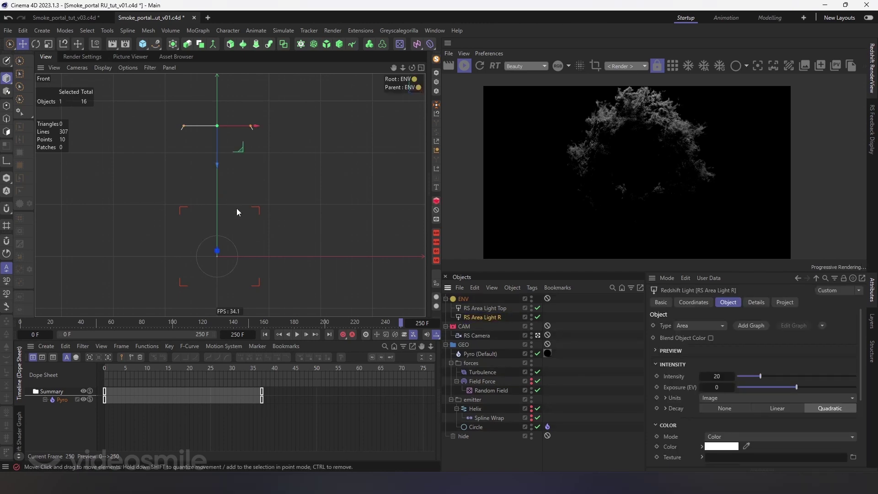
- Move RS Area Light R down toward the ring and slide it sideways along X
{"action": "mouse_move", "coordinate": [217, 165]}
{"action": "left_mouse_down"}
{"action": "mouse_move", "coordinate": [223, 289]}
{"action": "mouse_move", "coordinate": [257, 250]}
{"action": "mouse_move", "coordinate": [229, 200]}
{"action": "left_mouse_up"}
{"action": "key", "text": "r"}
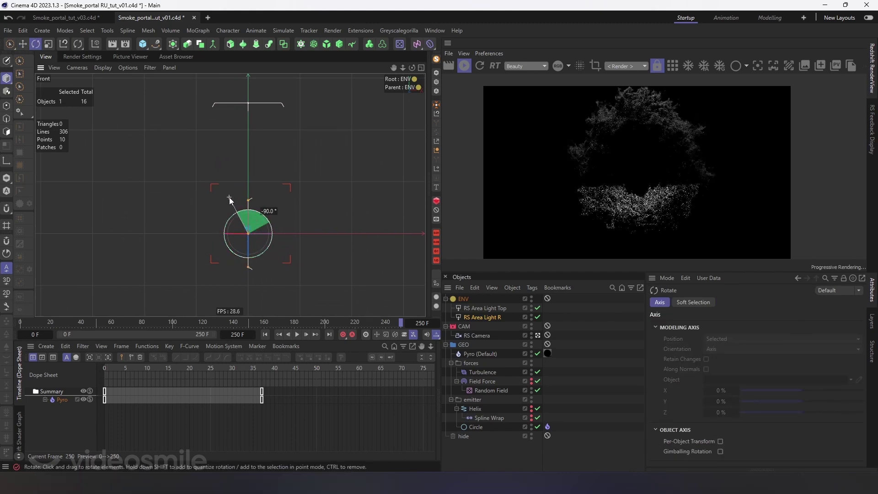
{"action": "key", "text": "e"}
{"action": "mouse_move", "coordinate": [278, 235]}
{"action": "left_mouse_down"}
{"action": "mouse_move", "coordinate": [104, 232]}
{"action": "mouse_move", "coordinate": [127, 231]}
{"action": "left_mouse_up"}
- Duplicate RS Area Light R and name the copy 'RS Area Light L'
{"action": "left_click_drag", "start_coordinate": [485, 319], "coordinate": [492, 321]}
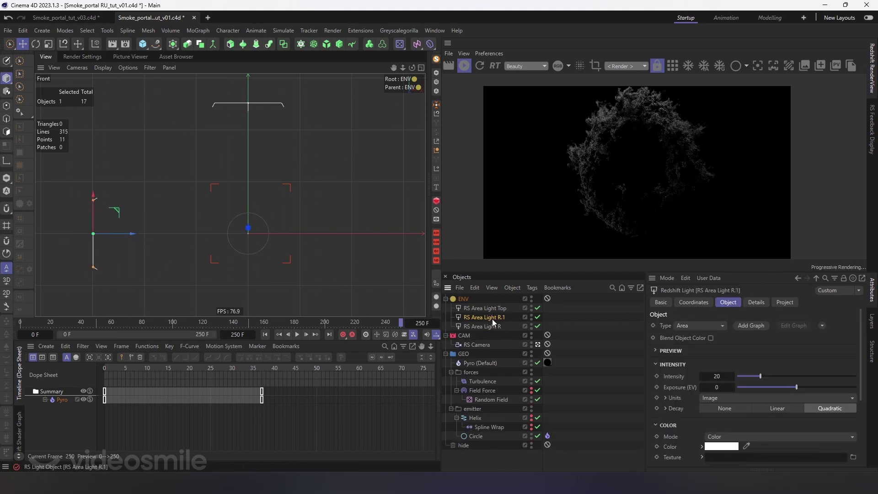
{"action": "left_click", "coordinate": [481, 326]}
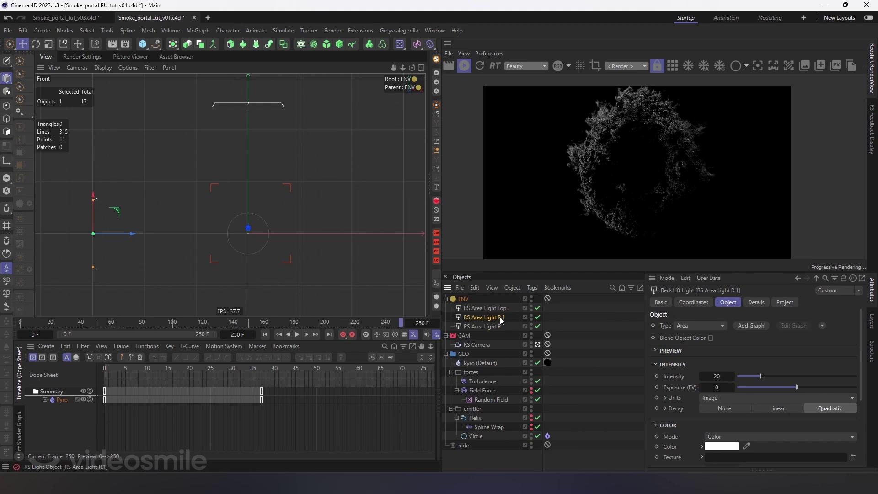
{"action": "left_click", "coordinate": [501, 317]}
{"action": "double_click", "coordinate": [502, 317]}
{"action": "type", "text": "L"}
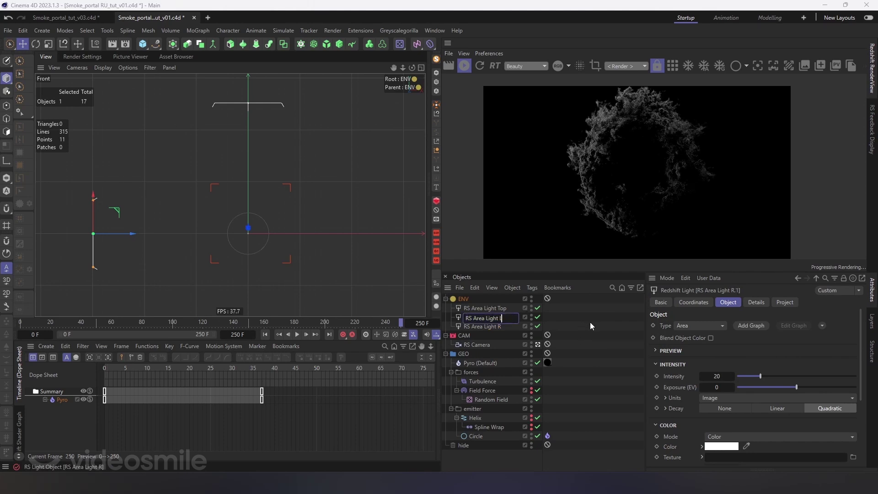
{"action": "key", "text": "Return"}
- Place RS Area Light R at the ring's right side, rotated to face it
{"action": "left_click", "coordinate": [503, 327]}
{"action": "left_click_drag", "start_coordinate": [125, 229], "coordinate": [394, 239]}
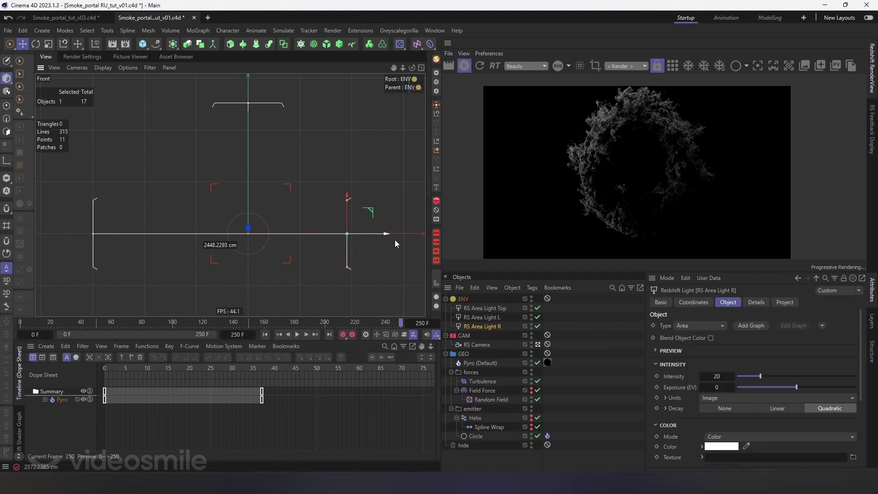
{"action": "middle_click_drag", "start_coordinate": [376, 238], "coordinate": [334, 243], "text": "alt"}
{"action": "key", "text": "r"}
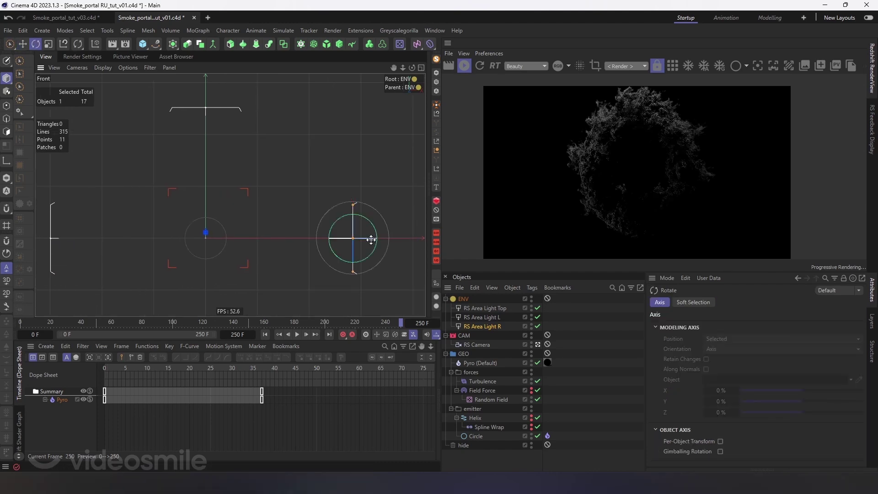
{"action": "mouse_move", "coordinate": [371, 239]}
{"action": "left_mouse_down"}
{"action": "mouse_move", "coordinate": [293, 233]}
{"action": "mouse_move", "coordinate": [166, 251]}
{"action": "left_mouse_up"}
- Set Intensity 8 on all three area lights and open the material panel beside the viewport
{"action": "middle_click", "coordinate": [167, 251]}
{"action": "middle_click", "coordinate": [160, 156]}
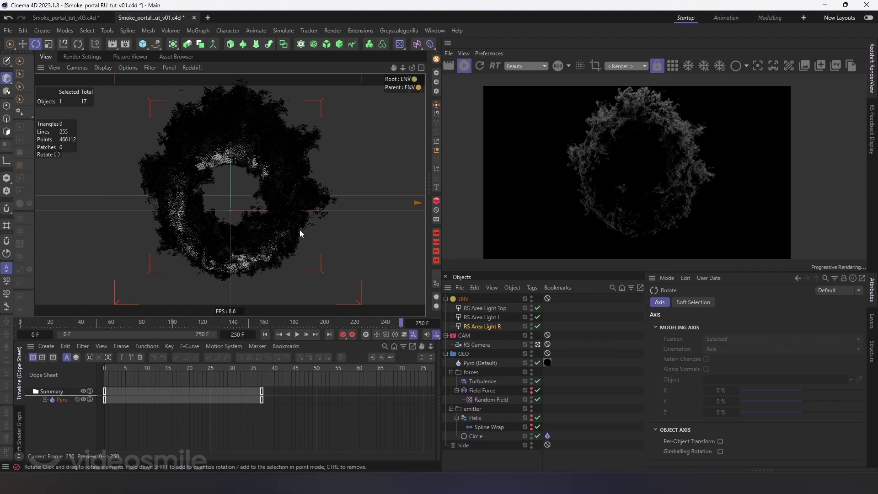
{"action": "left_click", "coordinate": [487, 310], "text": "shift"}
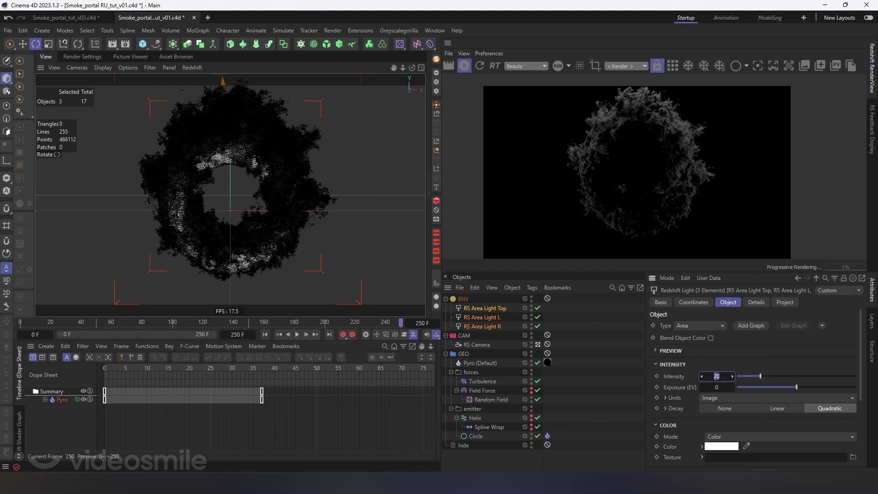
{"action": "type", "text": "8"}
{"action": "key", "text": "Return"}
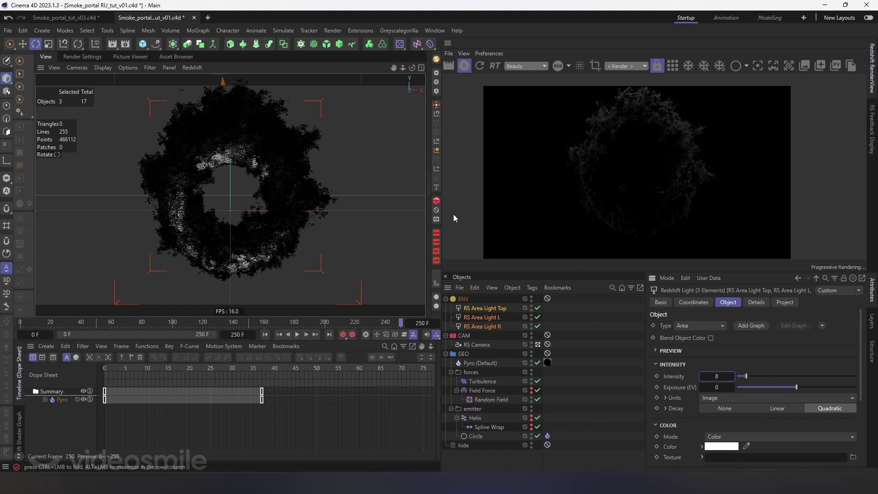
{"action": "left_click", "coordinate": [429, 181]}
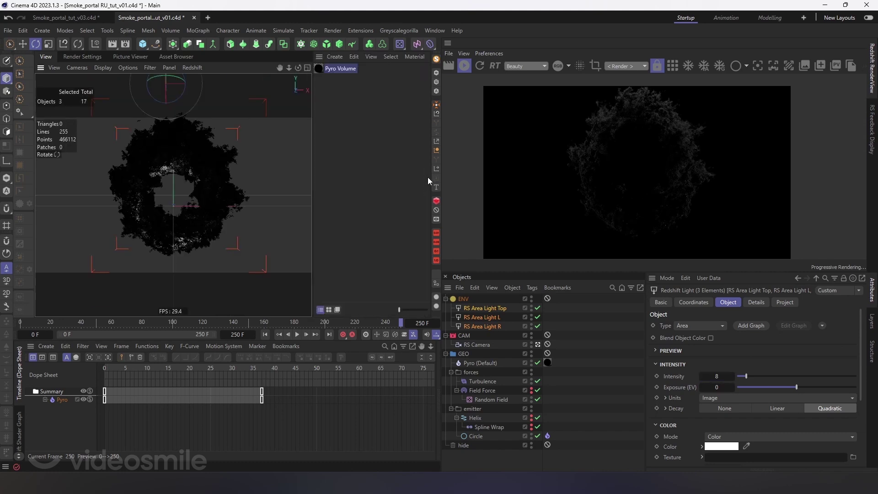
- Open the Pyro Volume material's node graph and arrange the node editor and panels
{"action": "left_click", "coordinate": [333, 57]}
{"action": "left_click", "coordinate": [314, 72]}
{"action": "double_click", "coordinate": [319, 68]}
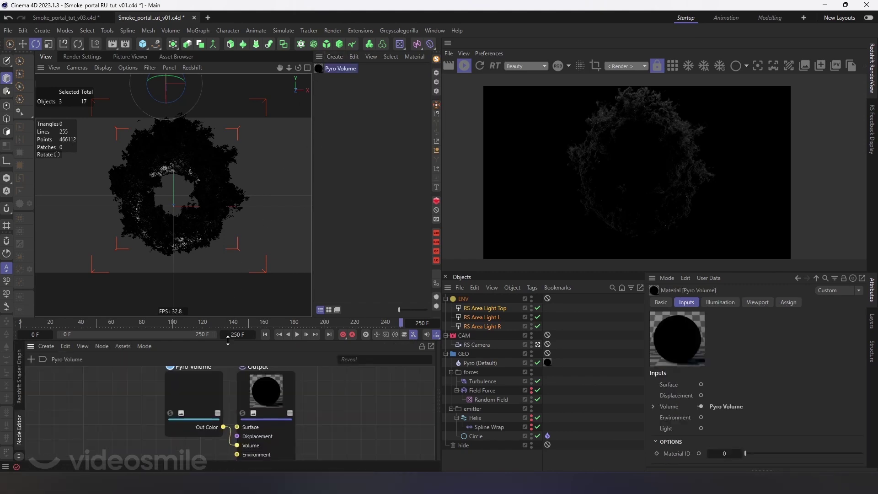
{"action": "left_click_drag", "start_coordinate": [241, 341], "coordinate": [240, 232]}
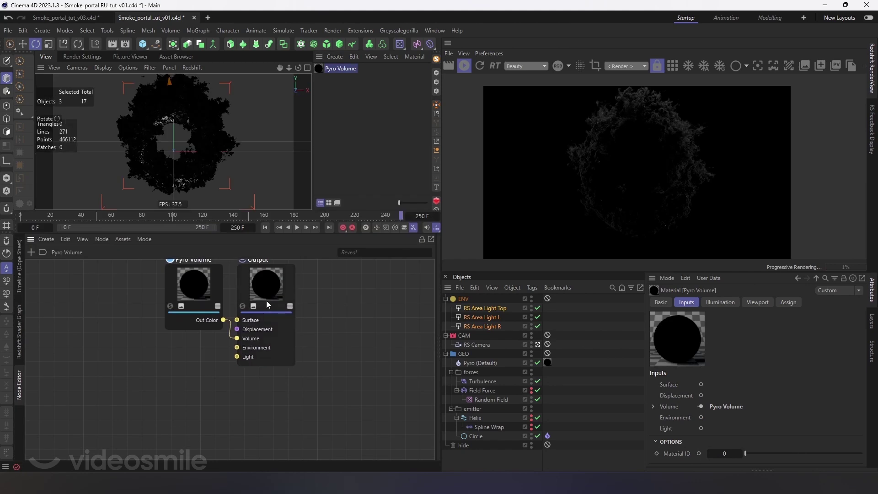
{"action": "left_click", "coordinate": [183, 283]}
{"action": "left_click_drag", "start_coordinate": [192, 275], "coordinate": [167, 289]}
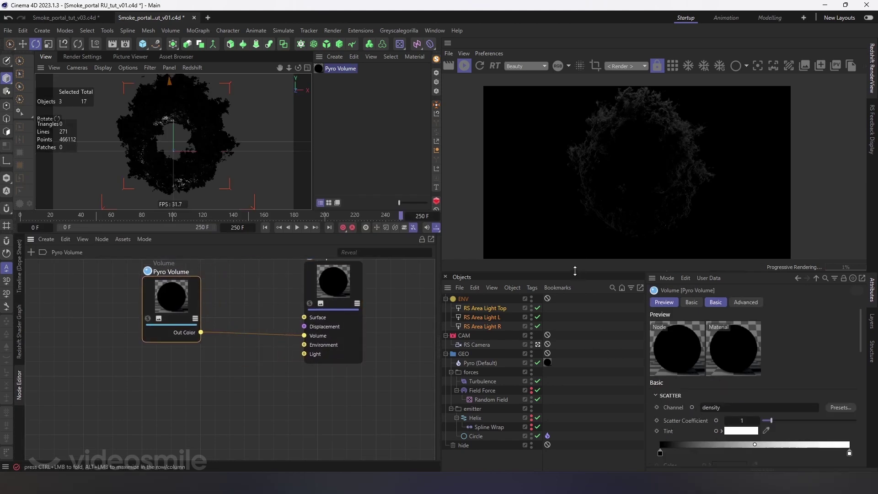
{"action": "left_click_drag", "start_coordinate": [577, 271], "coordinate": [578, 205]}
{"action": "left_click_drag", "start_coordinate": [172, 303], "coordinate": [179, 298]}
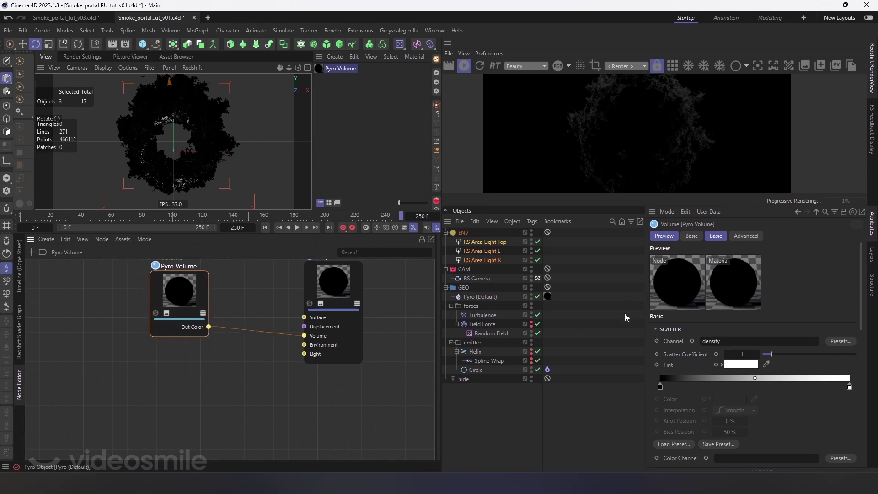
{"action": "left_click_drag", "start_coordinate": [638, 314], "coordinate": [593, 314]}
- Delete 'temperature' from the Emission channel, leave it empty, and return to Scatter
{"action": "scroll", "coordinate": [634, 360], "scroll_direction": "down", "scroll_amount": 5}
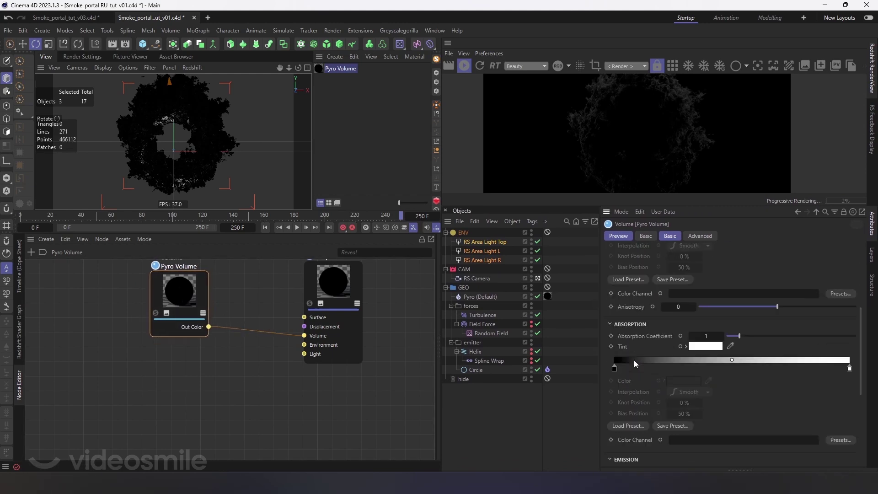
{"action": "scroll", "coordinate": [666, 365], "scroll_direction": "down", "scroll_amount": 5}
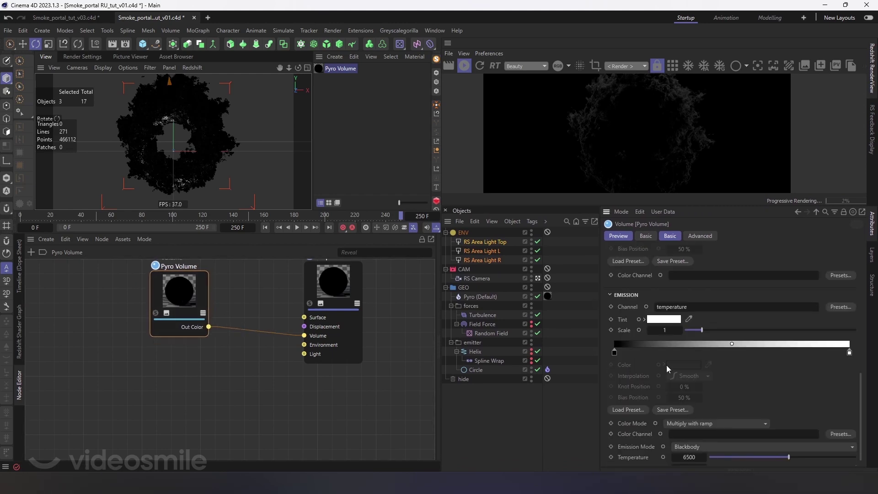
{"action": "double_click", "coordinate": [697, 305]}
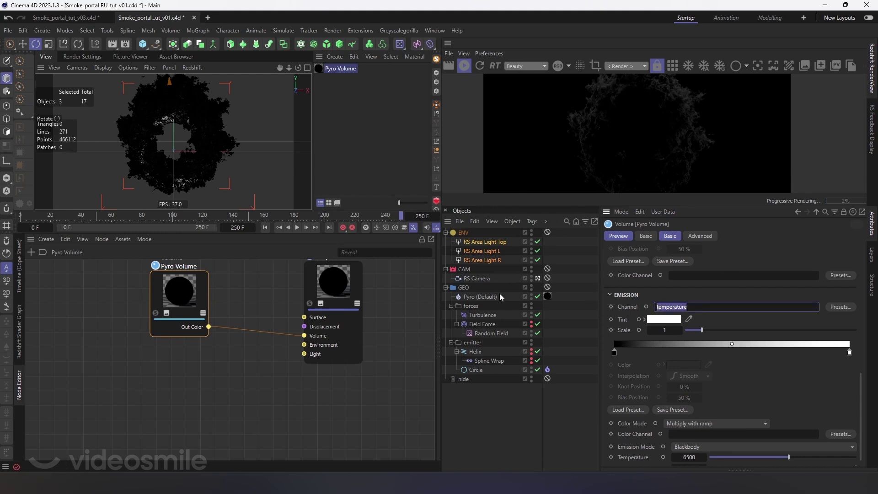
{"action": "key", "text": "BackSpace"}
{"action": "key", "text": "Return"}
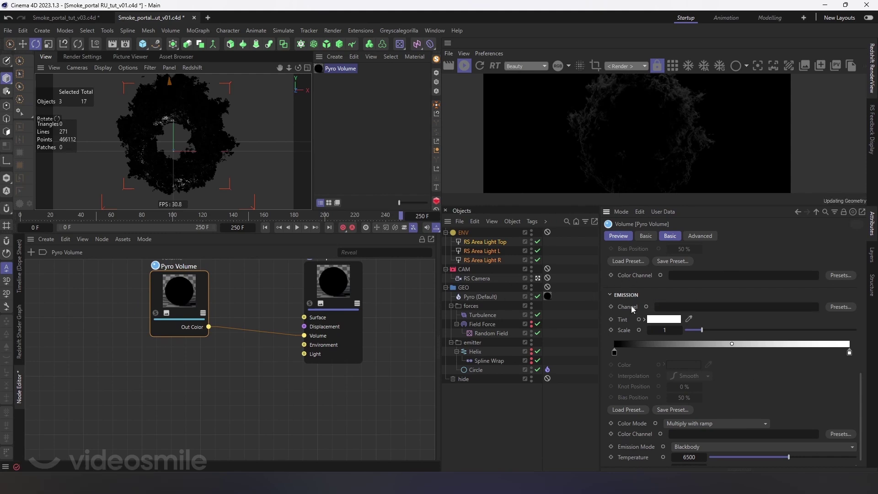
{"action": "scroll", "coordinate": [635, 339], "scroll_direction": "up", "scroll_amount": 3}
{"action": "scroll", "coordinate": [635, 339], "scroll_direction": "up", "scroll_amount": 2}
{"action": "scroll", "coordinate": [636, 340], "scroll_direction": "up", "scroll_amount": 2}
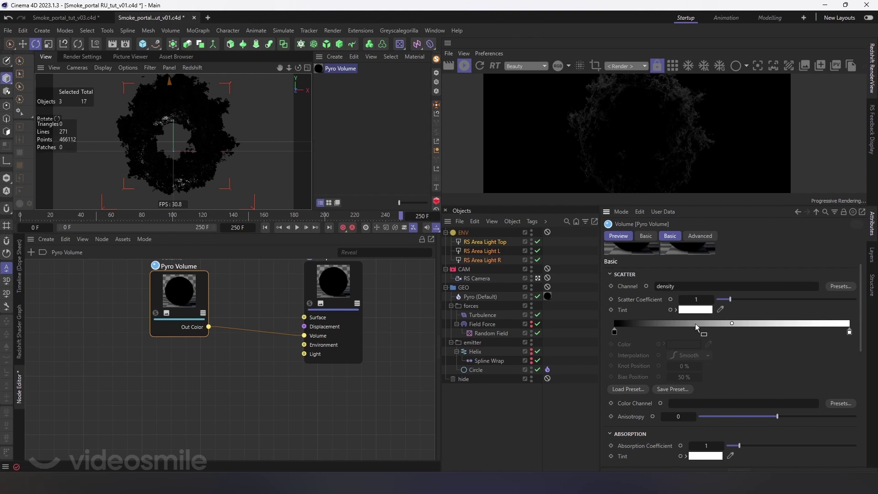
- Tint the Pyro Volume scatter colour light blue by raising its saturation
{"action": "left_click", "coordinate": [676, 310]}
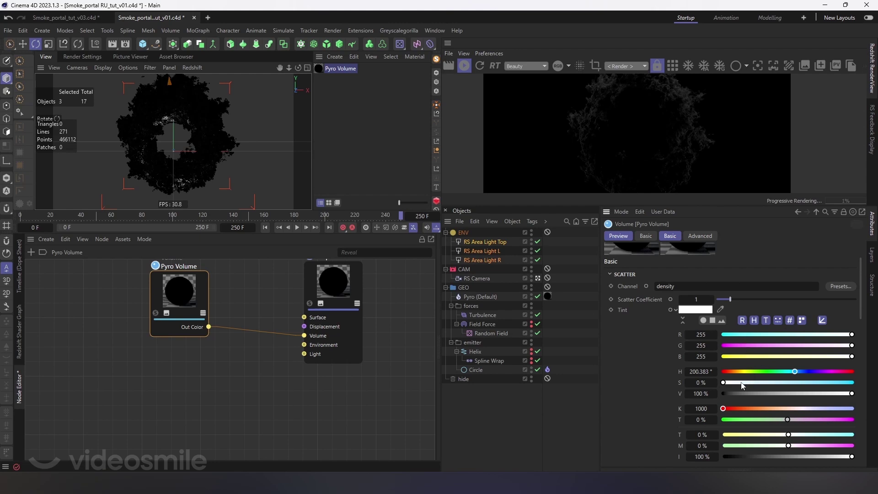
{"action": "left_click_drag", "start_coordinate": [741, 386], "coordinate": [764, 383]}
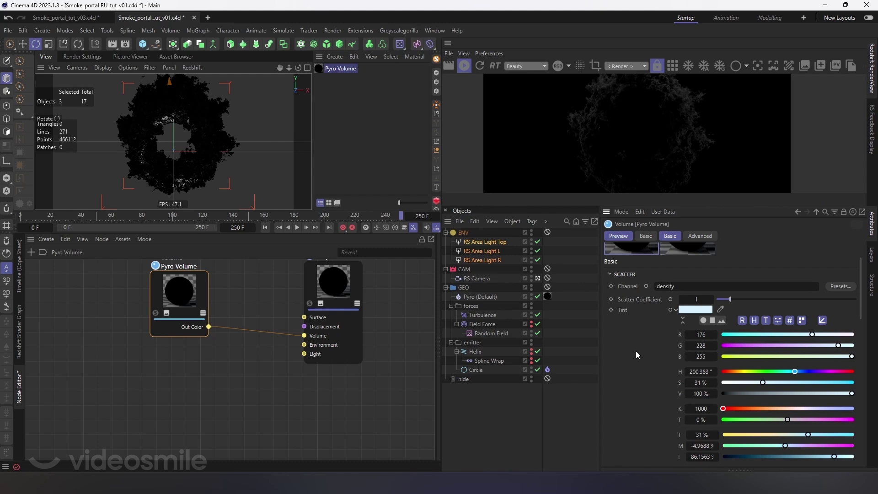
{"action": "left_click", "coordinate": [675, 310]}
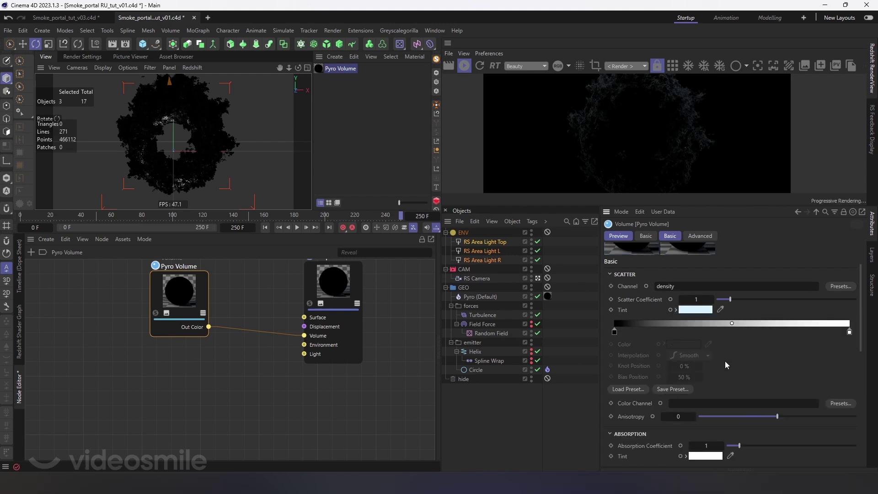
{"action": "left_click", "coordinate": [675, 310]}
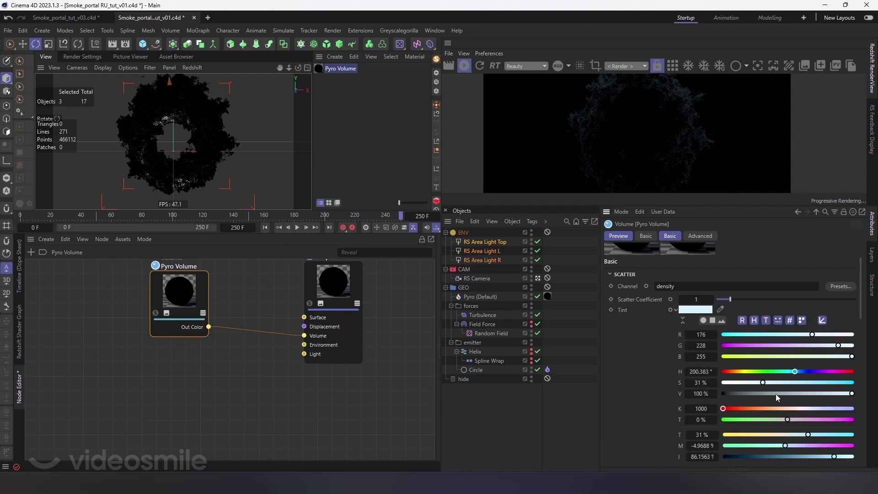
{"action": "left_click", "coordinate": [676, 310]}
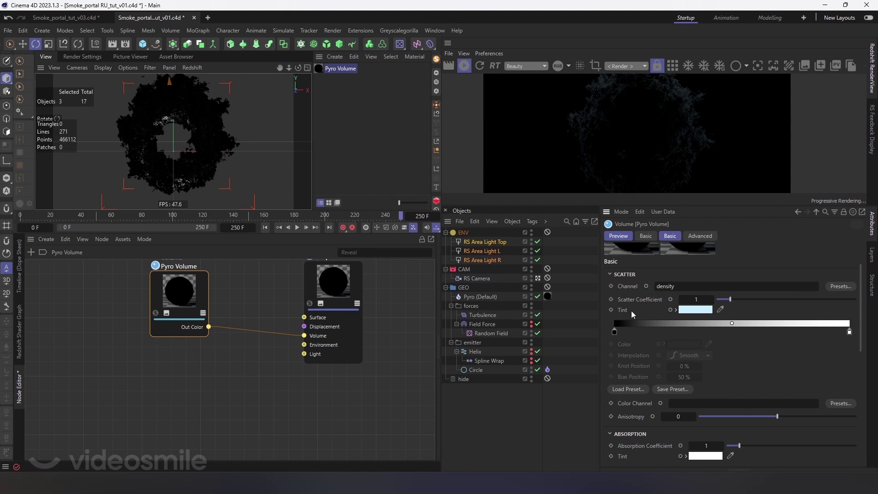
{"action": "left_click", "coordinate": [706, 309]}
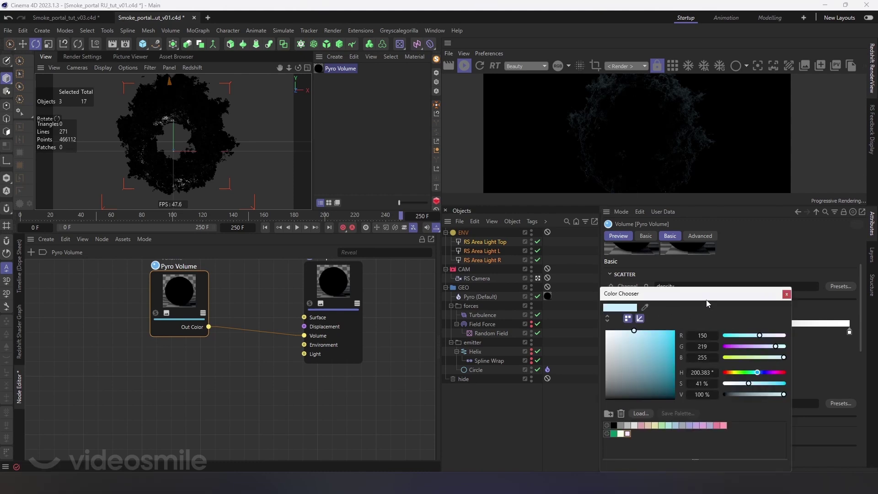
{"action": "left_click", "coordinate": [786, 294]}
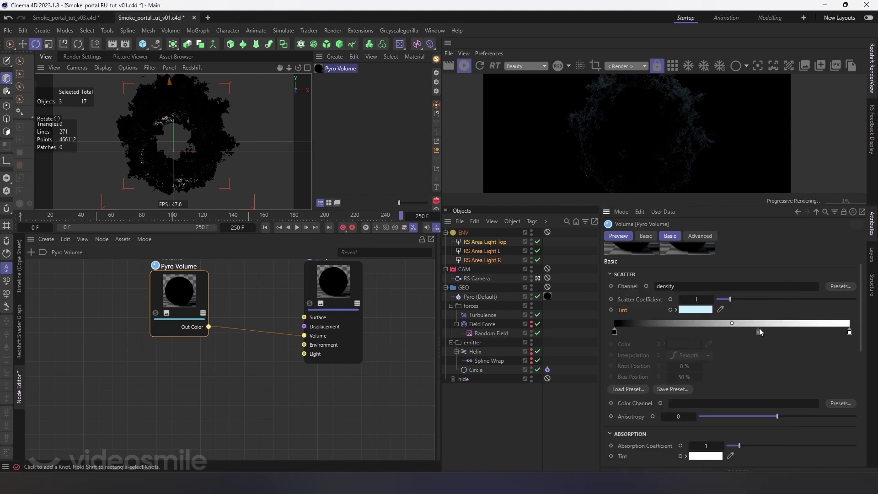
- Try a pink on the scatter gradient's right end knot, then cancel the change
{"action": "left_click", "coordinate": [849, 330]}
{"action": "double_click", "coordinate": [849, 330]}
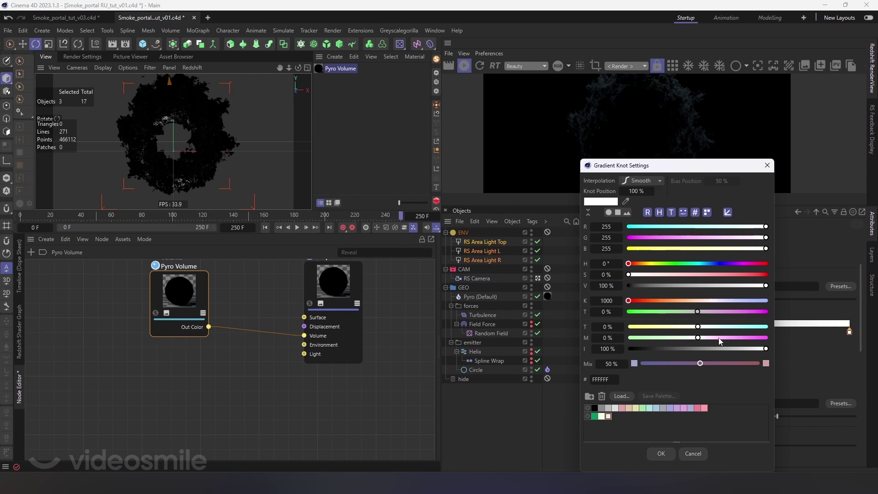
{"action": "left_click_drag", "start_coordinate": [648, 279], "coordinate": [663, 275]}
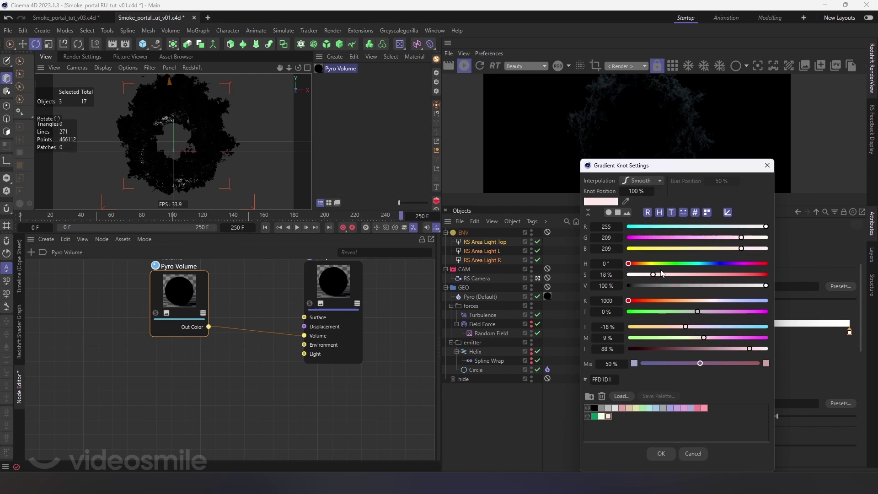
{"action": "left_click_drag", "start_coordinate": [727, 263], "coordinate": [738, 264]}
{"action": "left_click_drag", "start_coordinate": [665, 274], "coordinate": [669, 275]}
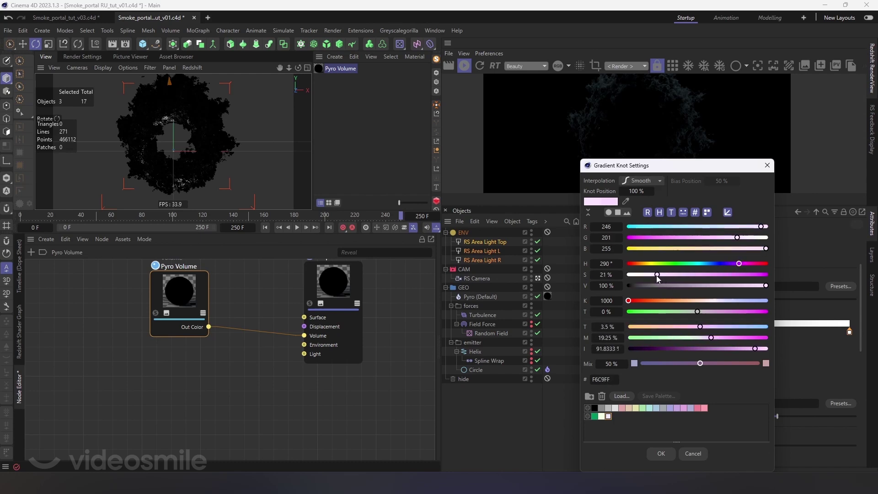
{"action": "left_click", "coordinate": [767, 166]}
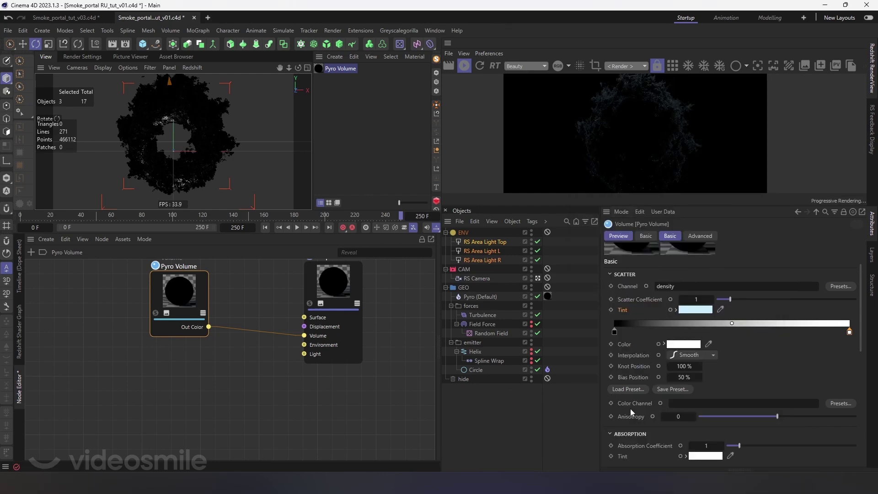
- Set the Absorption Coefficient to 0.2 and enlarge the Redshift render preview
{"action": "scroll", "coordinate": [630, 402], "scroll_direction": "down", "scroll_amount": 3}
{"action": "scroll", "coordinate": [641, 379], "scroll_direction": "down", "scroll_amount": 3}
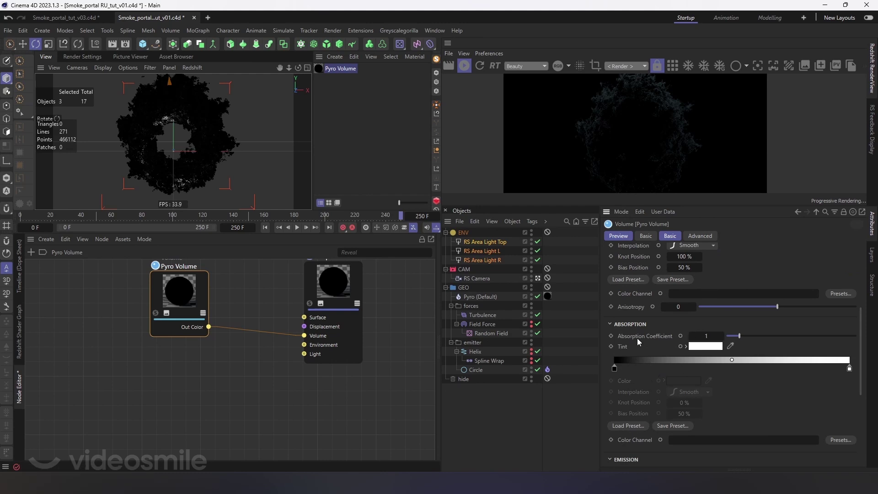
{"action": "left_click", "coordinate": [708, 336]}
{"action": "type", "text": "0.2"}
{"action": "key", "text": "Return"}
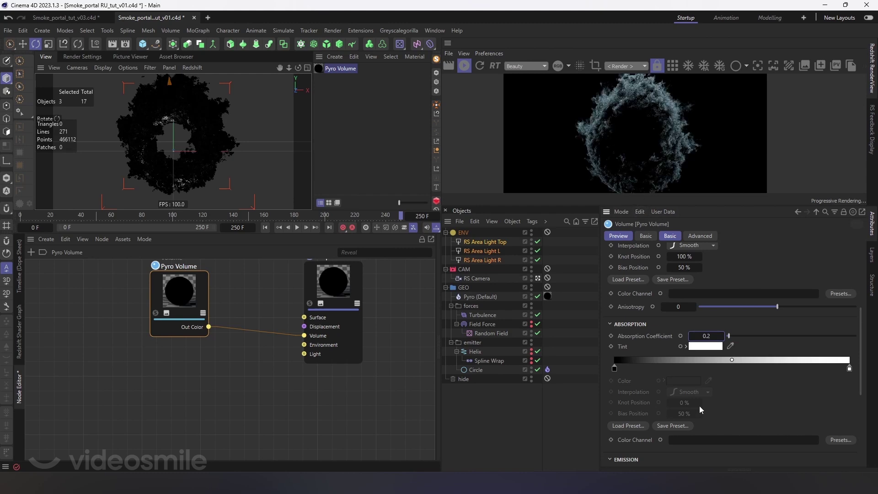
{"action": "left_click", "coordinate": [707, 335]}
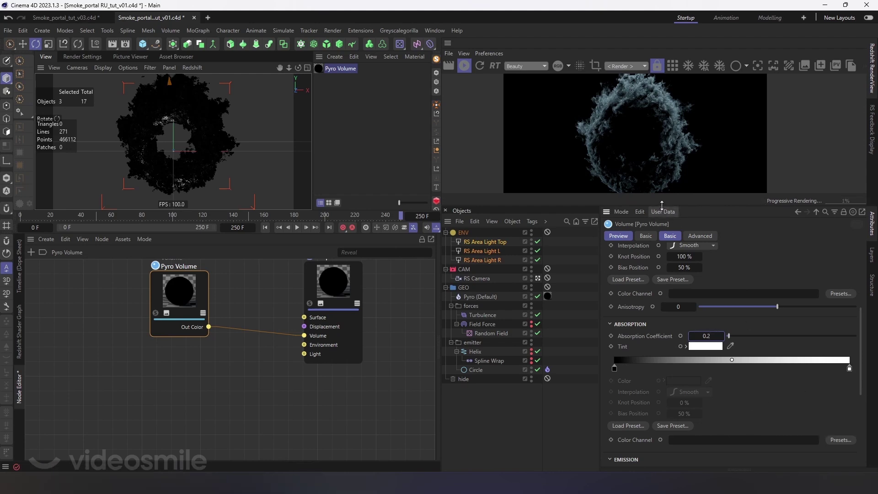
{"action": "left_click_drag", "start_coordinate": [657, 207], "coordinate": [657, 229]}
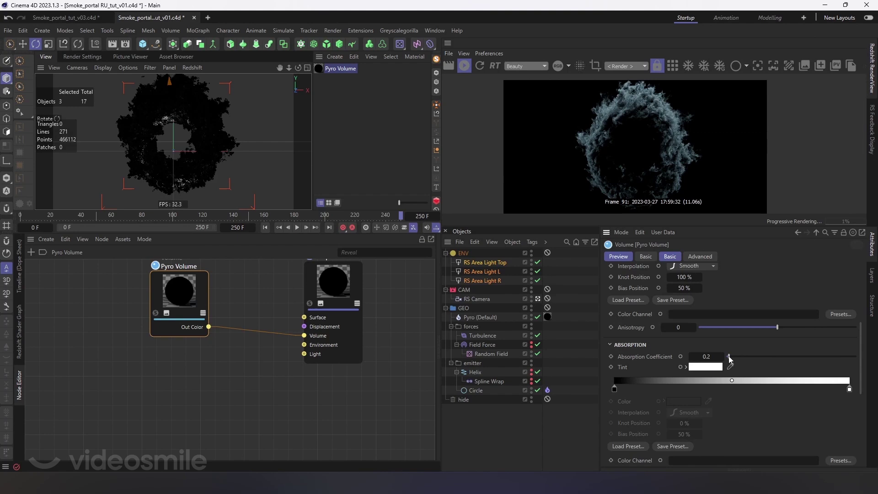
- Tint the absorption colour light green and set the scatter gradient end to light purple
{"action": "left_click", "coordinate": [705, 368]}
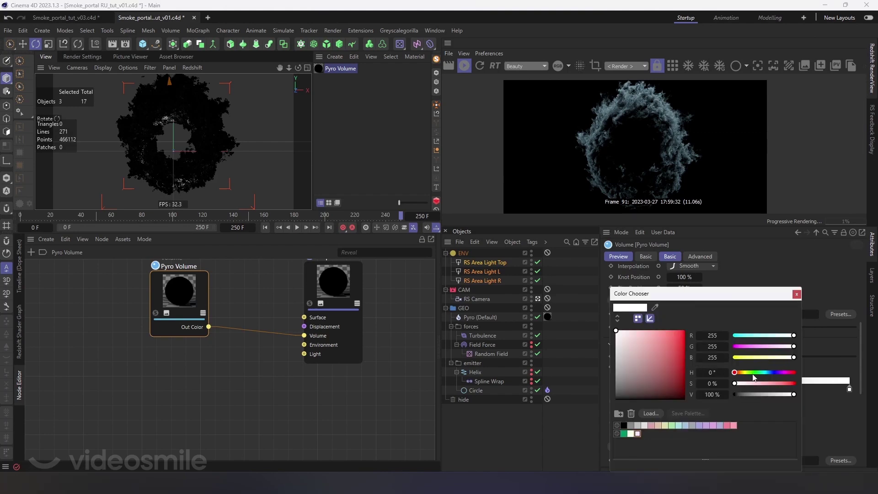
{"action": "left_click_drag", "start_coordinate": [750, 372], "coordinate": [752, 384]}
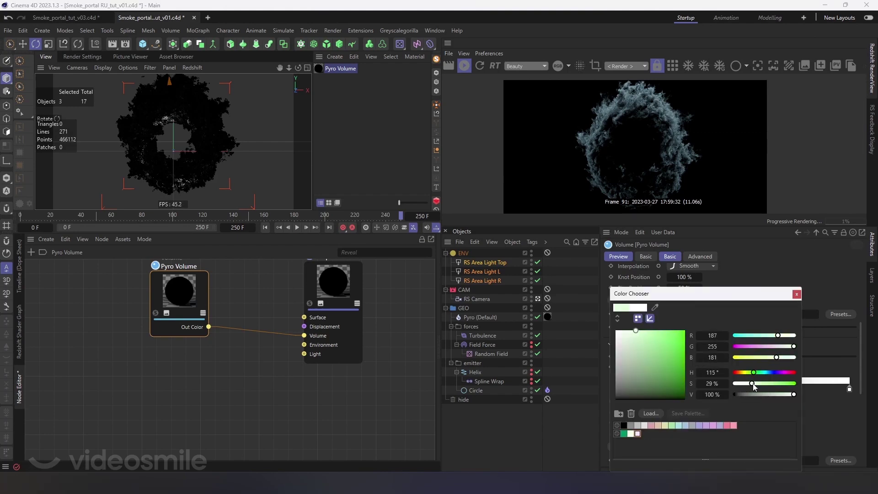
{"action": "left_click", "coordinate": [796, 293]}
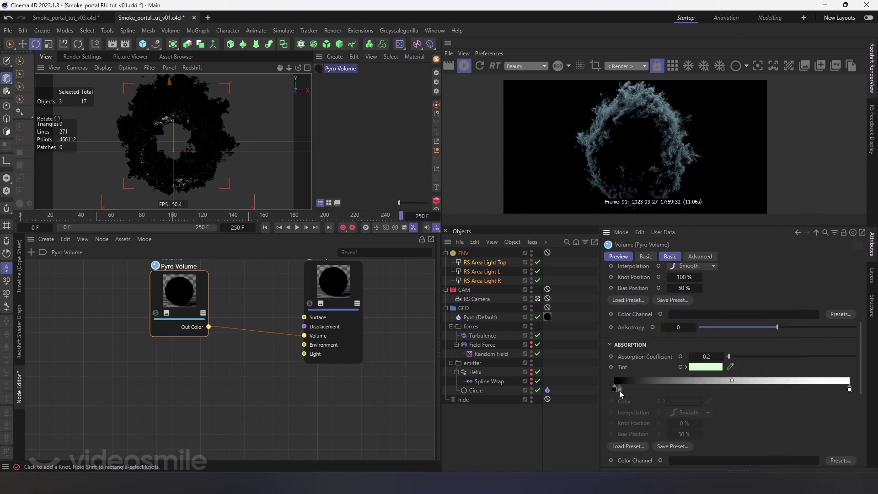
{"action": "scroll", "coordinate": [661, 367], "scroll_direction": "up", "scroll_amount": 3}
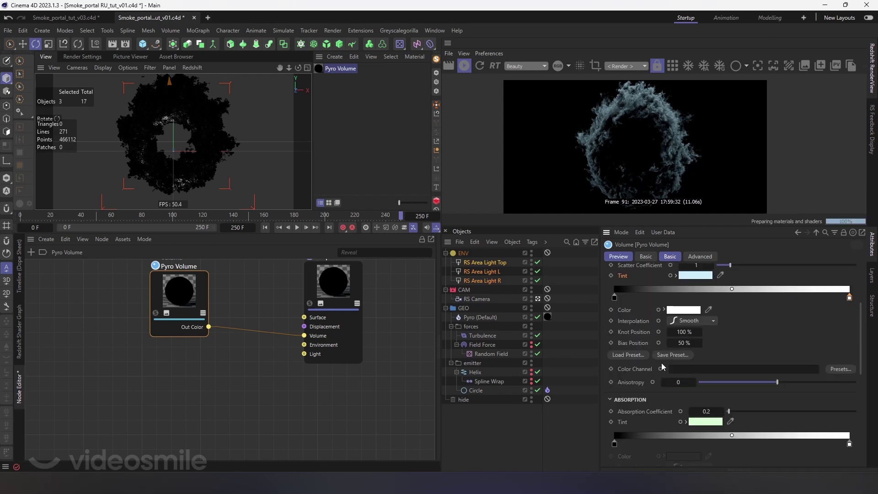
{"action": "double_click", "coordinate": [849, 298]}
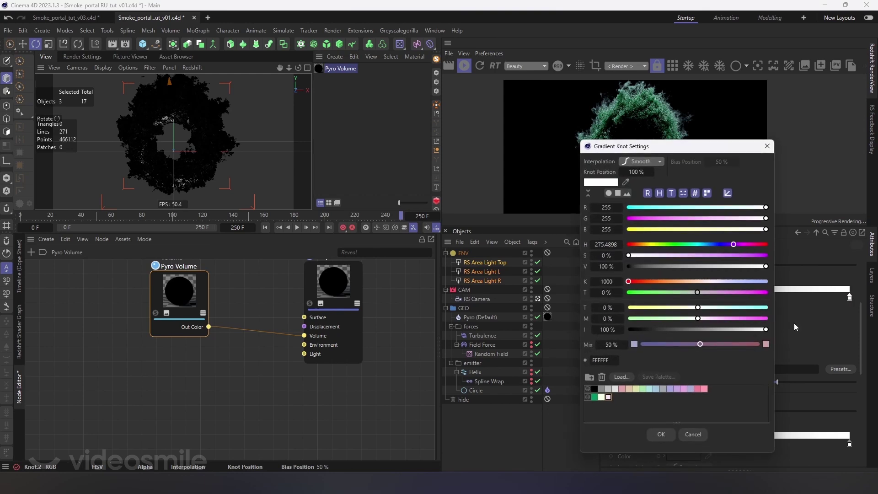
{"action": "left_click_drag", "start_coordinate": [657, 256], "coordinate": [691, 255]}
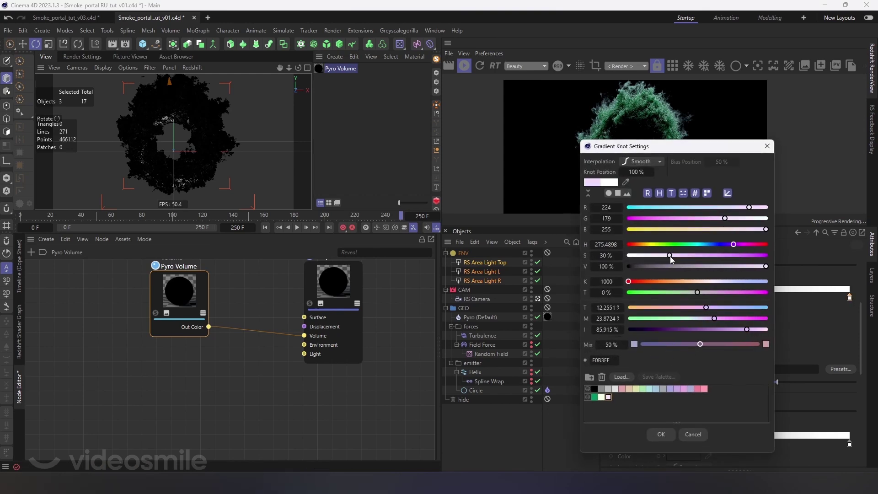
{"action": "left_click", "coordinate": [661, 434]}
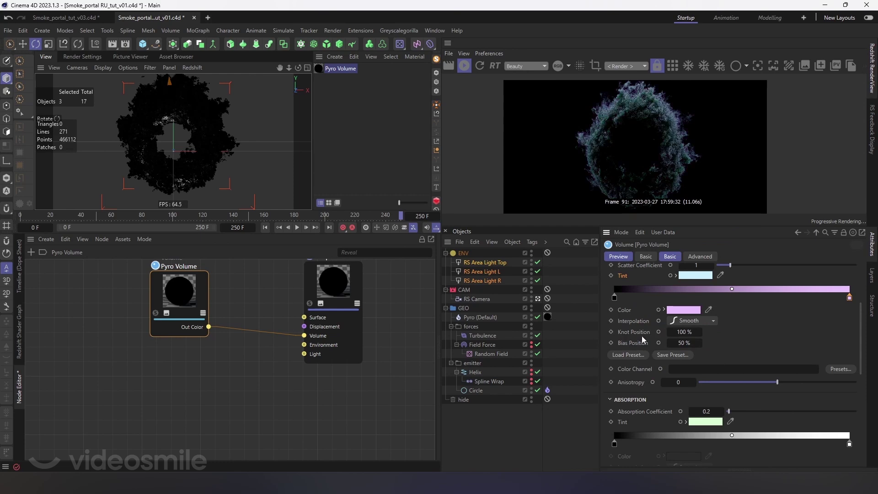
- Strengthen the scatter tint's blue and soften the gradient end knot to pale pink E4BDFF
{"action": "scroll", "coordinate": [658, 359], "scroll_direction": "up", "scroll_amount": 2}
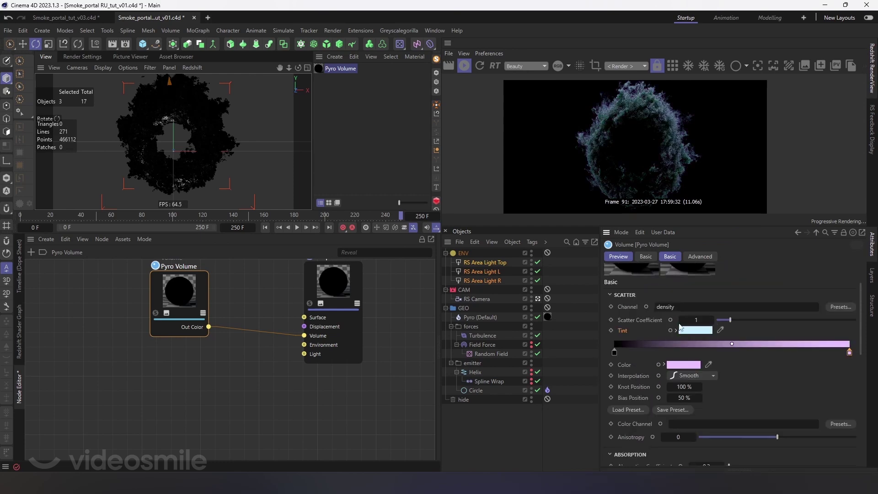
{"action": "left_click", "coordinate": [697, 330]}
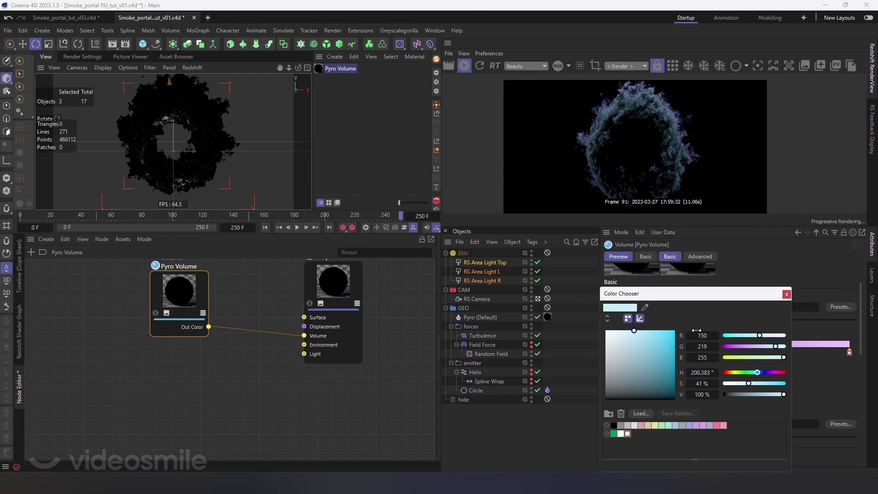
{"action": "left_click_drag", "start_coordinate": [749, 383], "coordinate": [757, 387]}
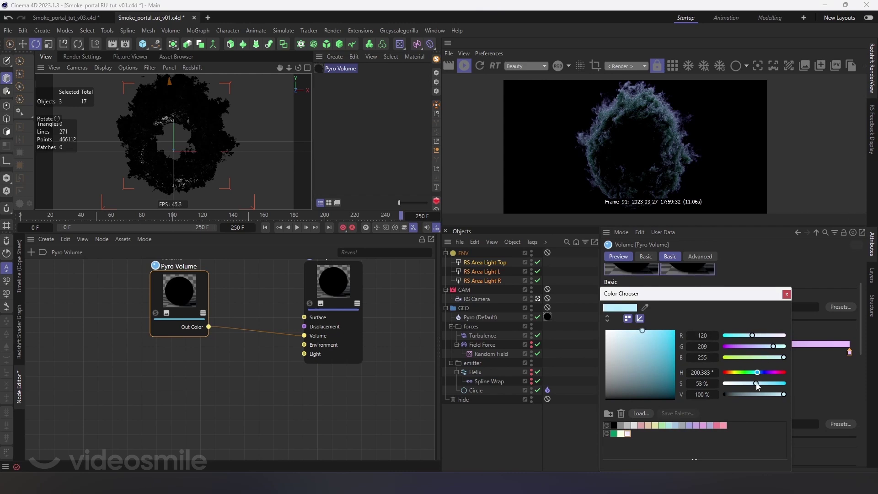
{"action": "left_click", "coordinate": [780, 293]}
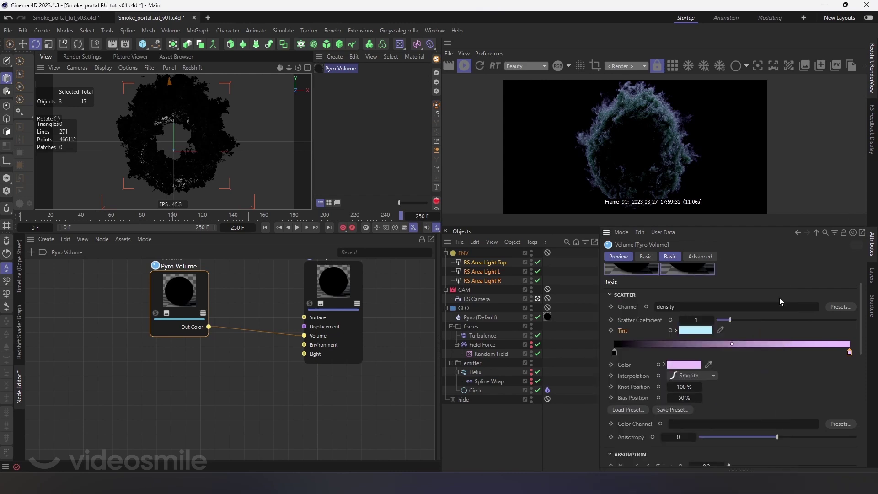
{"action": "double_click", "coordinate": [849, 352]}
{"action": "left_click_drag", "start_coordinate": [692, 275], "coordinate": [676, 274]}
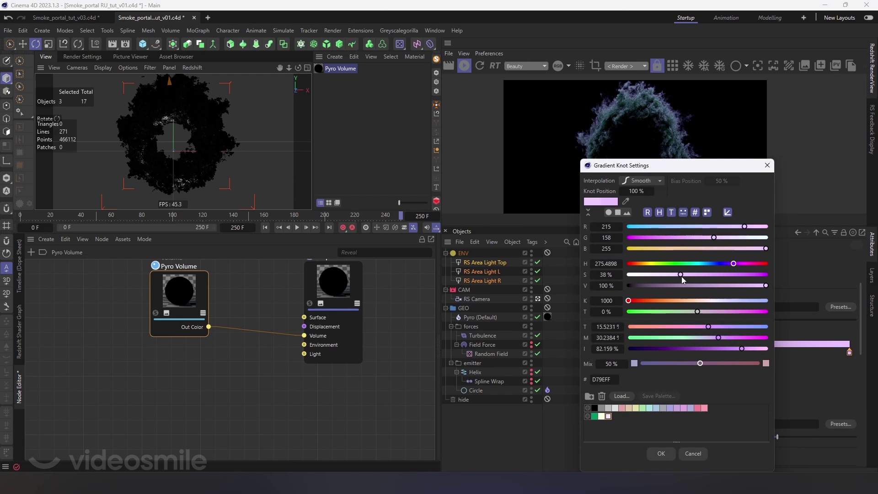
{"action": "left_click", "coordinate": [661, 453]}
{"action": "scroll", "coordinate": [640, 368], "scroll_direction": "down", "scroll_amount": 3}
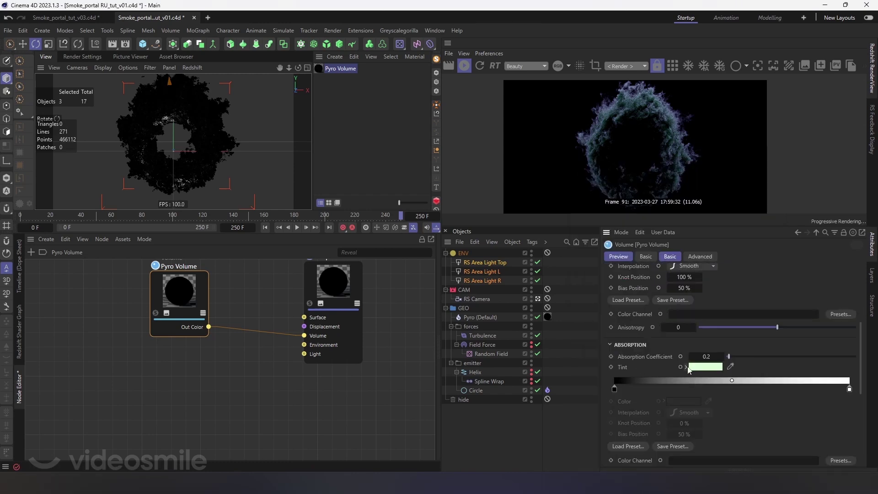
- Drop the absorption tint to about 18% saturation mint green and enlarge the render preview
{"action": "left_click", "coordinate": [681, 366]}
{"action": "mouse_move", "coordinate": [762, 440]}
{"action": "left_mouse_down"}
{"action": "mouse_move", "coordinate": [751, 440]}
{"action": "mouse_move", "coordinate": [783, 428]}
{"action": "mouse_move", "coordinate": [761, 440]}
{"action": "left_mouse_up"}
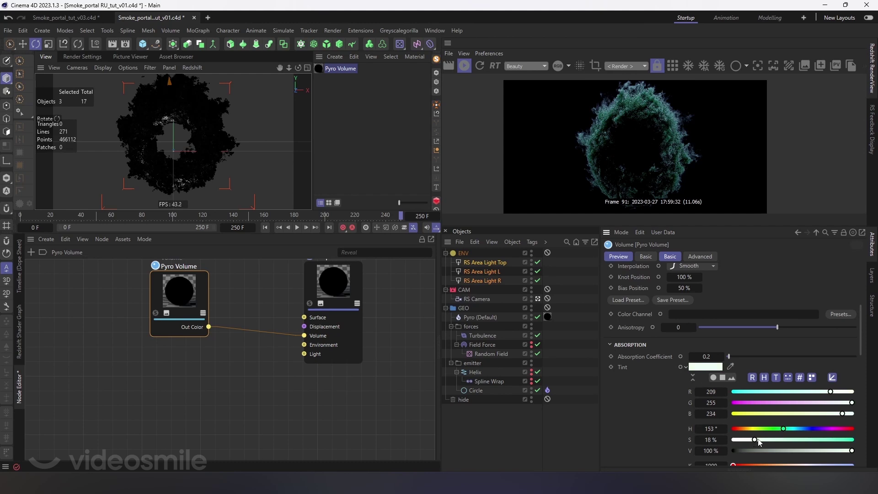
{"action": "left_click", "coordinate": [681, 368]}
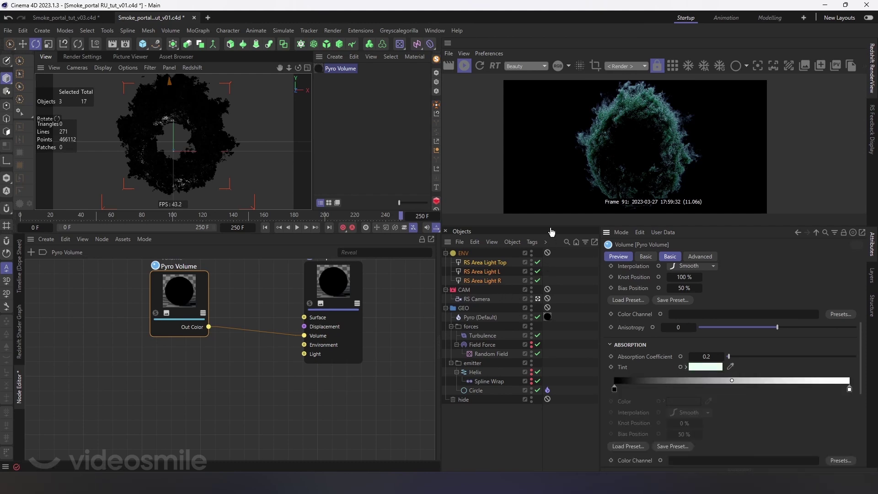
{"action": "left_click_drag", "start_coordinate": [546, 227], "coordinate": [545, 277]}
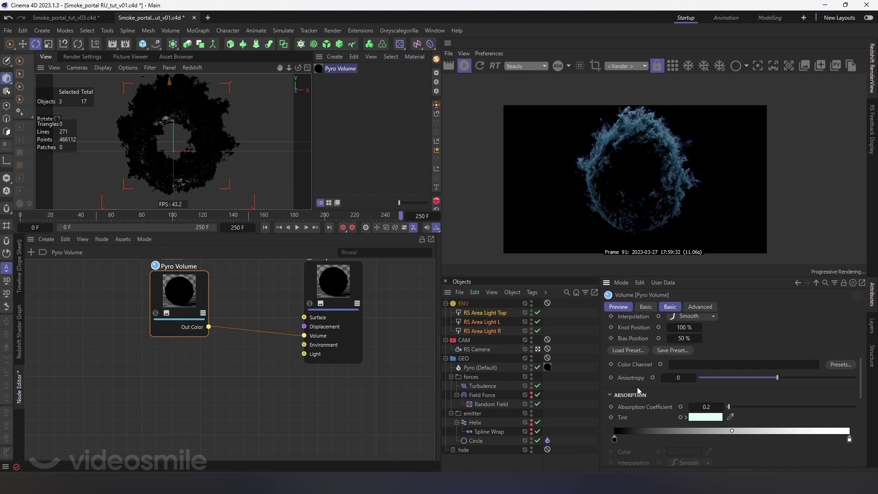
{"action": "scroll", "coordinate": [637, 387], "scroll_direction": "down", "scroll_amount": 3}
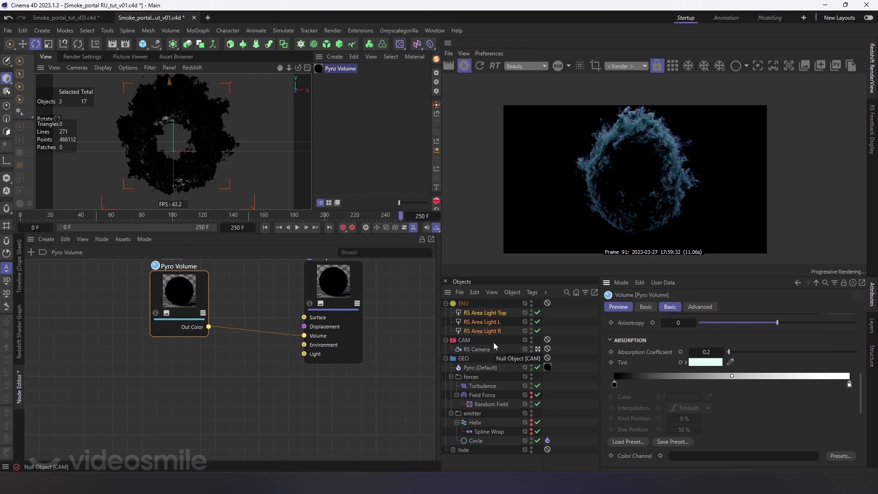
- Copy RS Area Light Top, rename the copy 'RS Center', and change its type to Point
{"action": "left_click", "coordinate": [485, 312]}
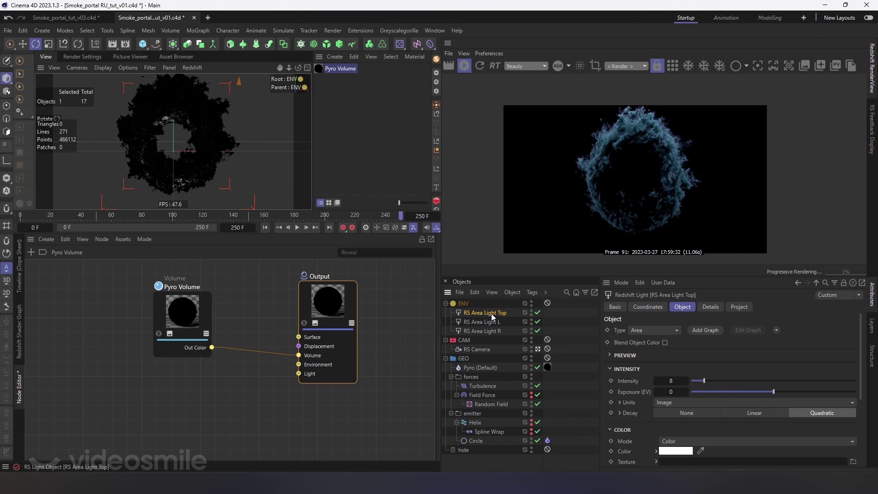
{"action": "key", "text": "ctrl+c"}
{"action": "key", "text": "ctrl+v"}
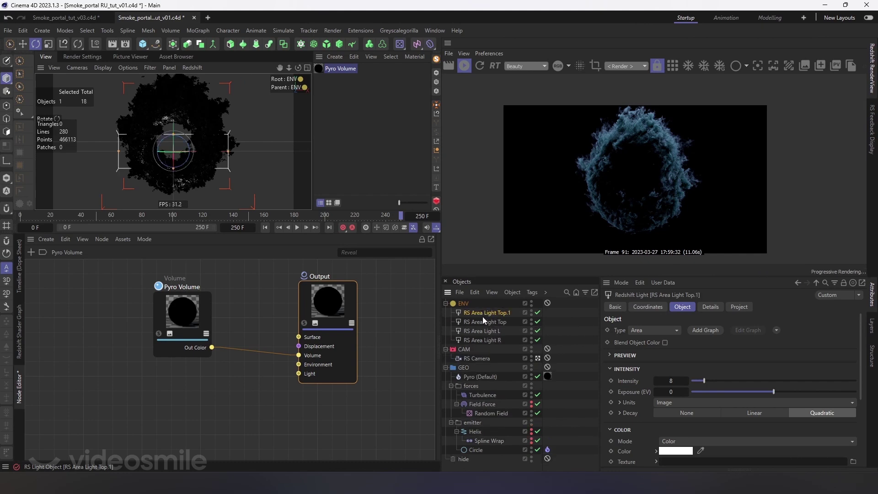
{"action": "double_click", "coordinate": [481, 314]}
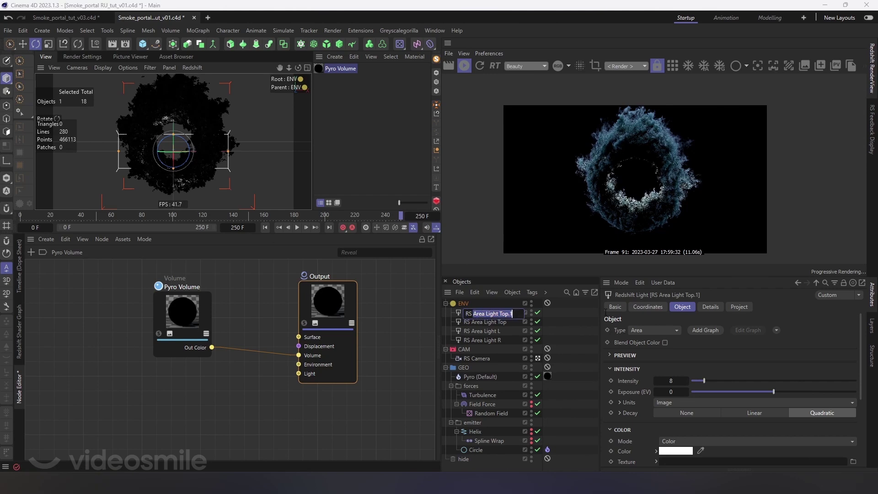
{"action": "type", "text": "RS Center"}
{"action": "key", "text": "Return"}
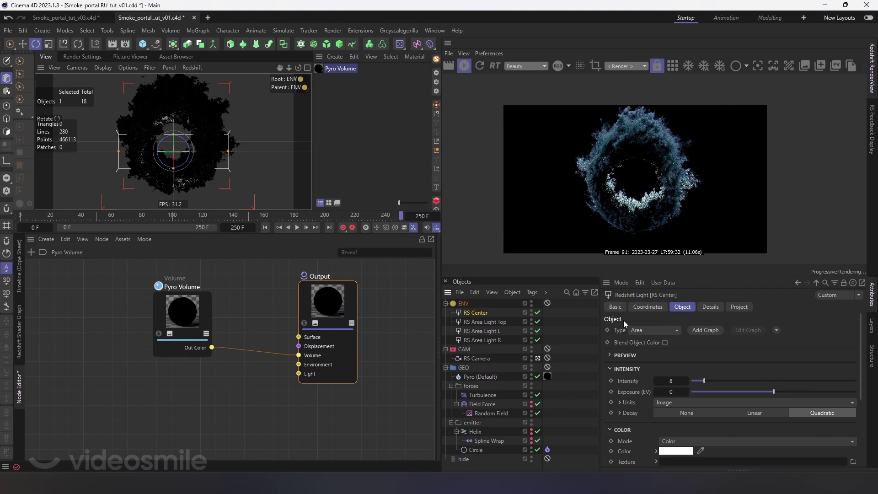
{"action": "left_click", "coordinate": [654, 325]}
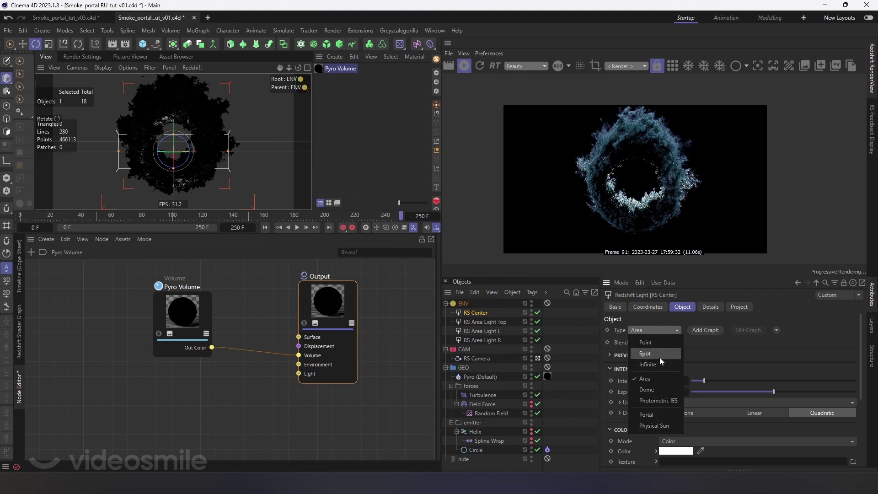
{"action": "left_click", "coordinate": [662, 344]}
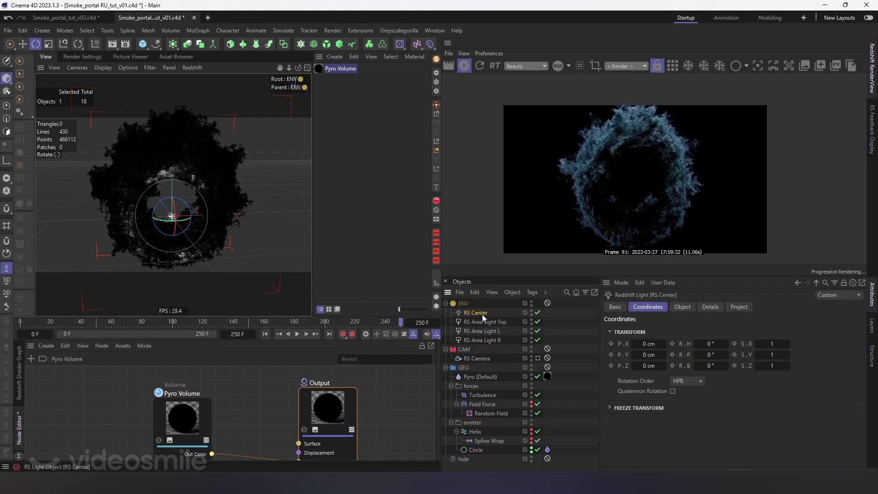
- Give RS Center Intensity 250 and Exposure 8
{"action": "left_click", "coordinate": [682, 306]}
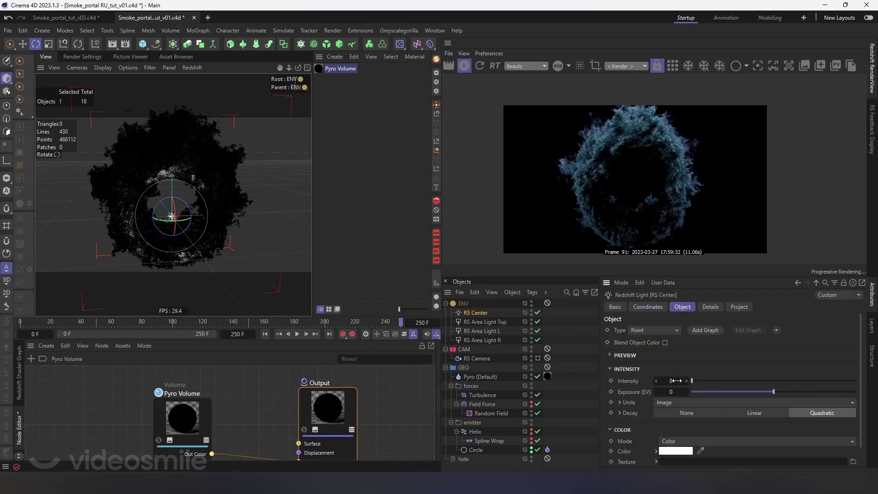
{"action": "left_click", "coordinate": [675, 381]}
{"action": "type", "text": "2"}
{"action": "type", "text": "50"}
{"action": "key", "text": "Tab"}
{"action": "type", "text": "8"}
{"action": "key", "text": "Return"}
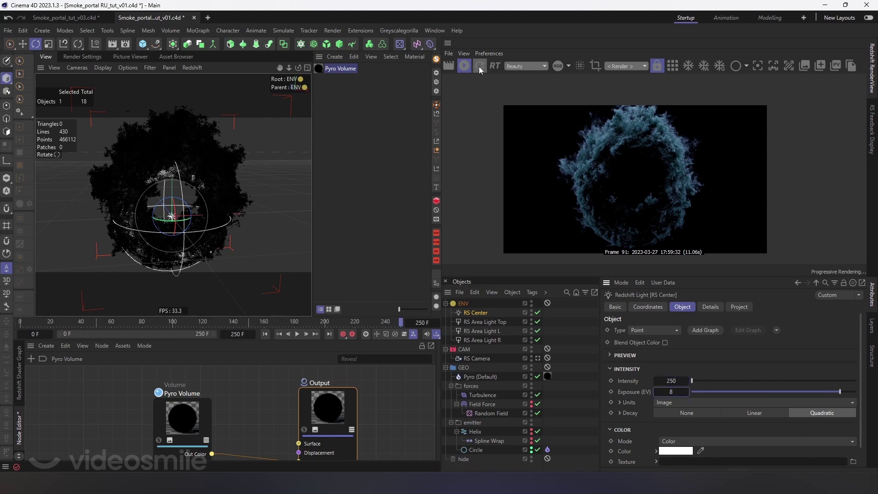
- Look through RS Camera and raise the RS Center light slightly along Y
{"action": "middle_click", "coordinate": [269, 207]}
{"action": "middle_click", "coordinate": [105, 137]}
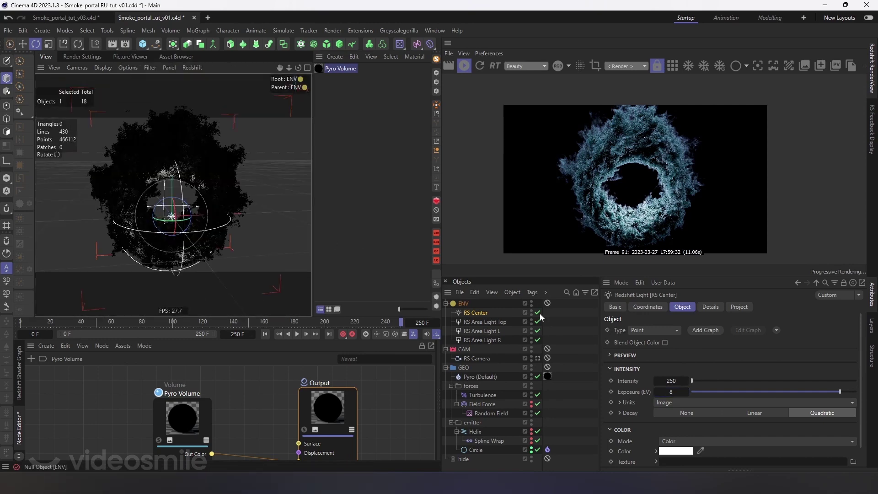
{"action": "left_click", "coordinate": [537, 358]}
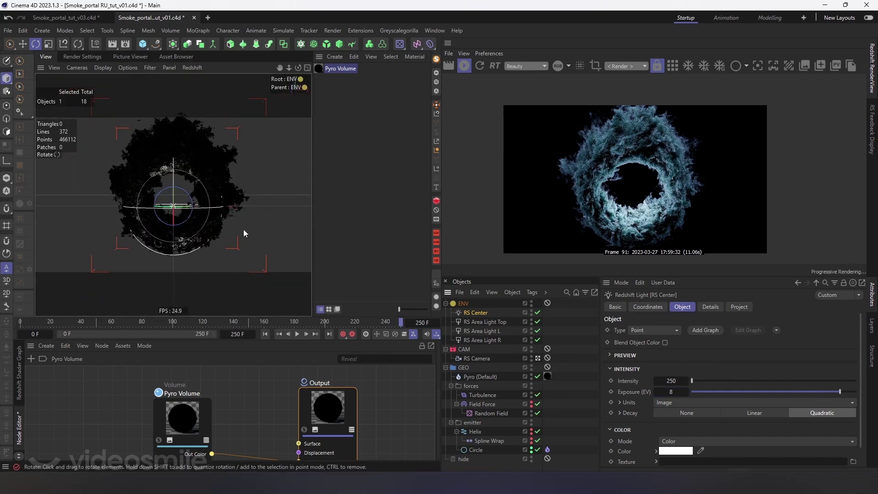
{"action": "key", "text": "e"}
{"action": "left_click_drag", "start_coordinate": [177, 191], "coordinate": [174, 177]}
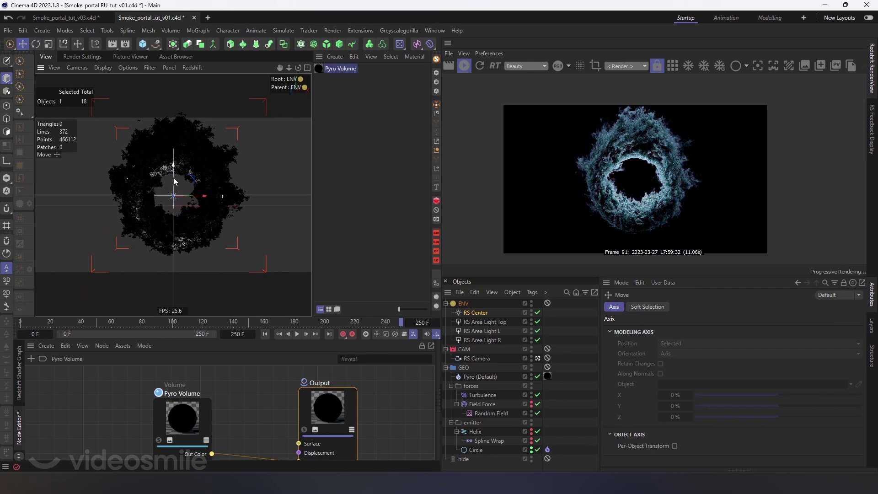
- Set RS Area Light Top, L and R to intensity 4, then reselect RS Center
{"action": "left_click", "coordinate": [485, 339]}
{"action": "left_click", "coordinate": [482, 322], "text": "shift"}
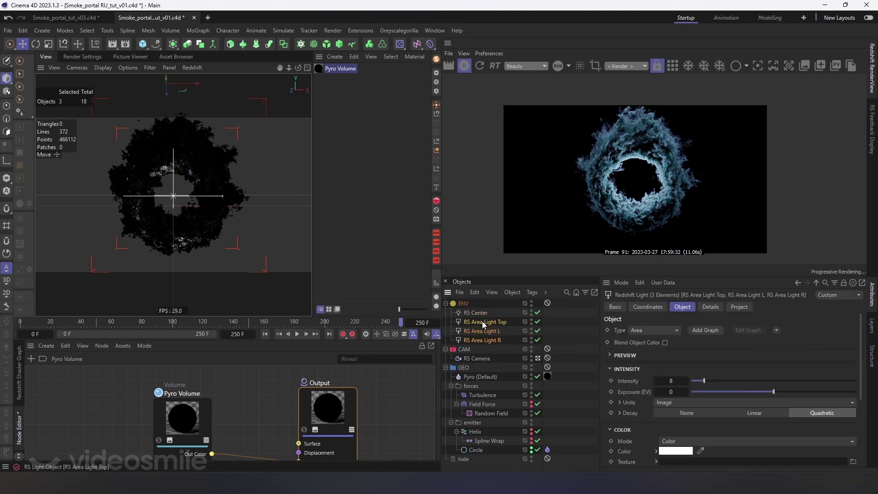
{"action": "left_click", "coordinate": [675, 381]}
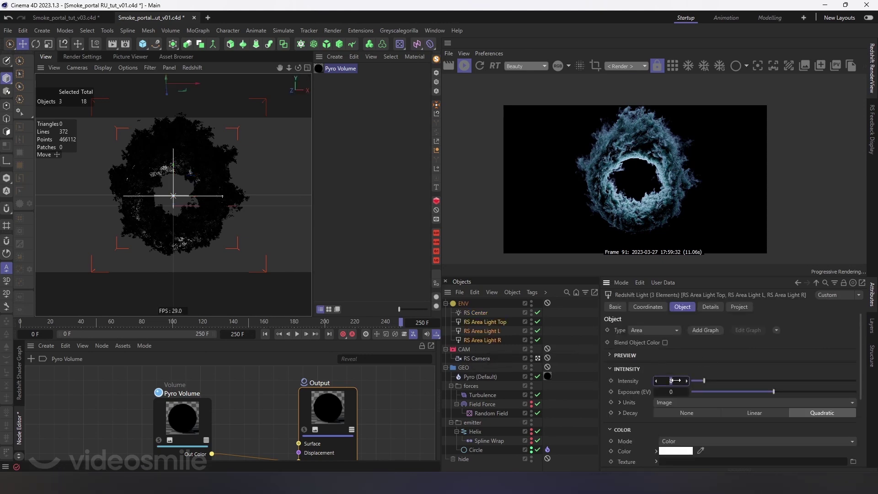
{"action": "type", "text": "4"}
{"action": "key", "text": "Return"}
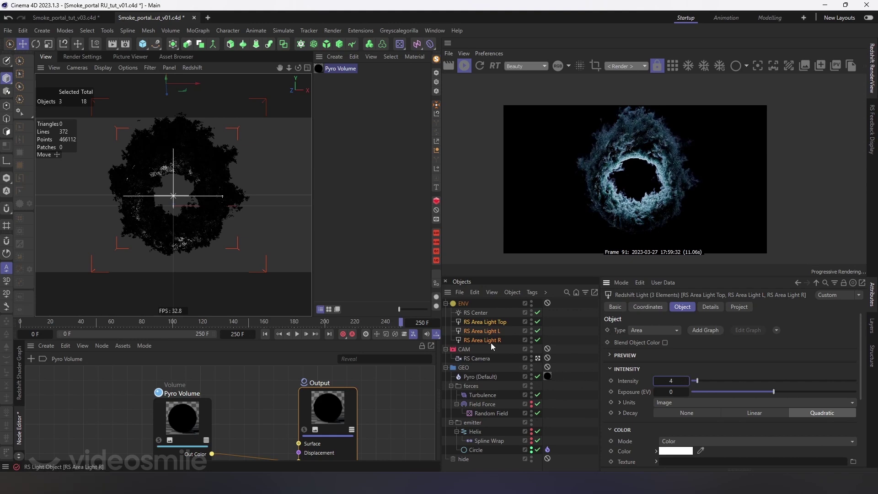
{"action": "left_click", "coordinate": [477, 312]}
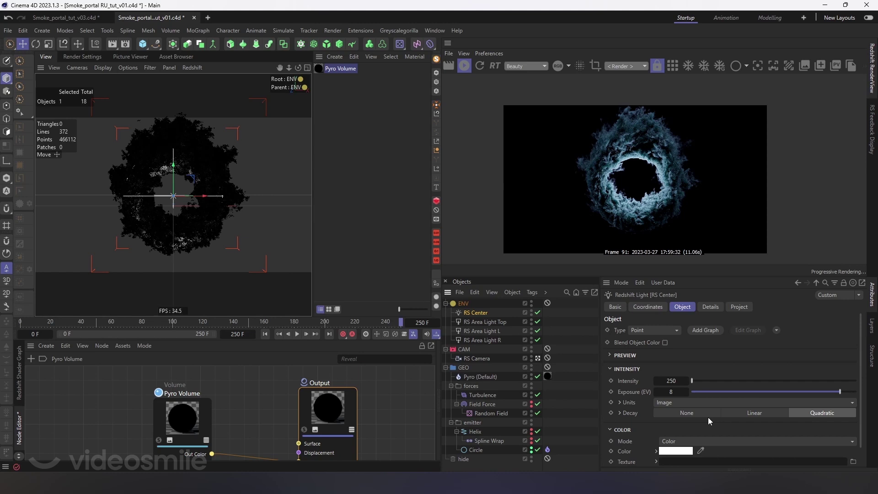
- Scrub the timeline from frame 35 through 92 and 118 to about frame 135 to check the smoke
{"action": "mouse_move", "coordinate": [94, 322]}
{"action": "left_mouse_down"}
{"action": "mouse_move", "coordinate": [75, 321]}
{"action": "mouse_move", "coordinate": [92, 322]}
{"action": "left_mouse_up"}
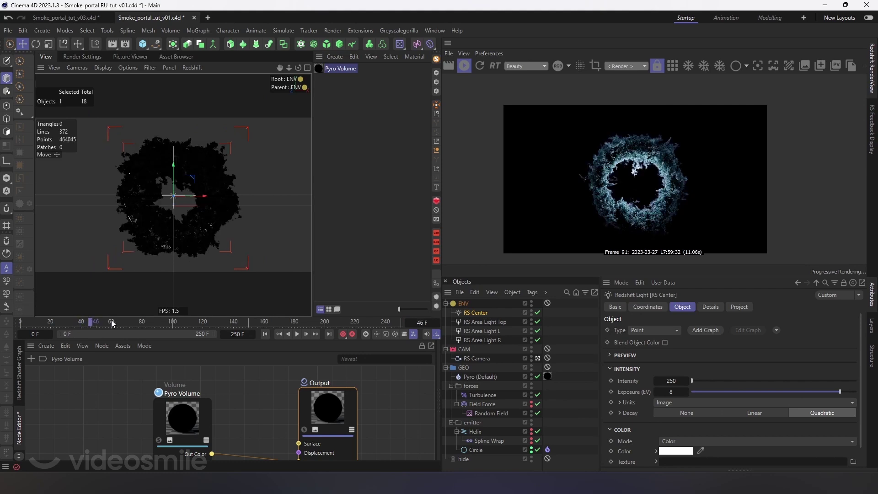
{"action": "left_click_drag", "start_coordinate": [173, 168], "coordinate": [173, 172]}
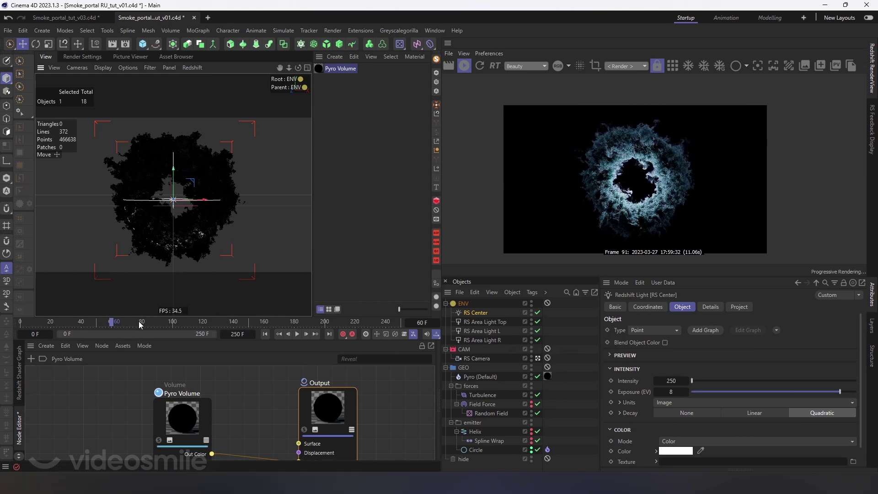
{"action": "left_click", "coordinate": [160, 319]}
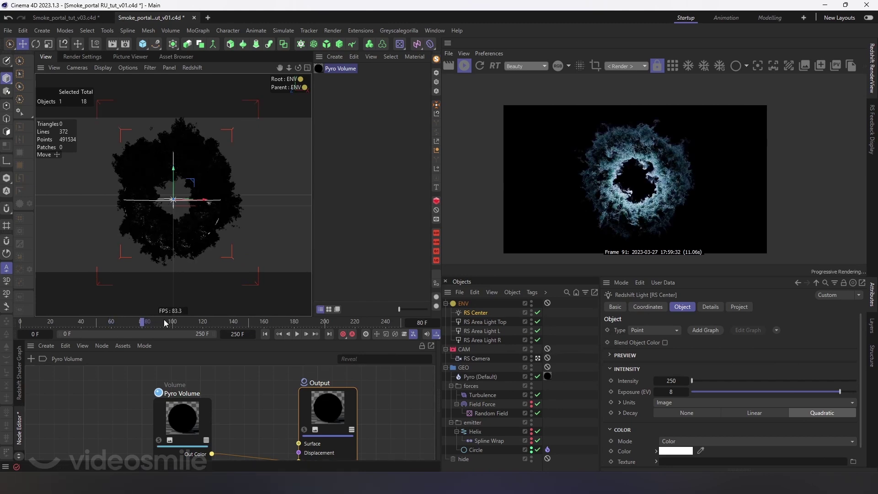
{"action": "left_click", "coordinate": [200, 322]}
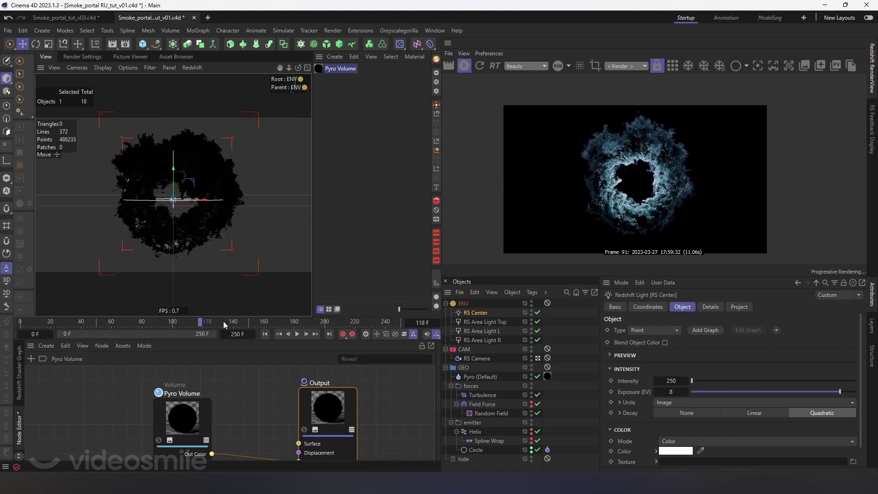
{"action": "left_click_drag", "start_coordinate": [223, 321], "coordinate": [230, 324]}
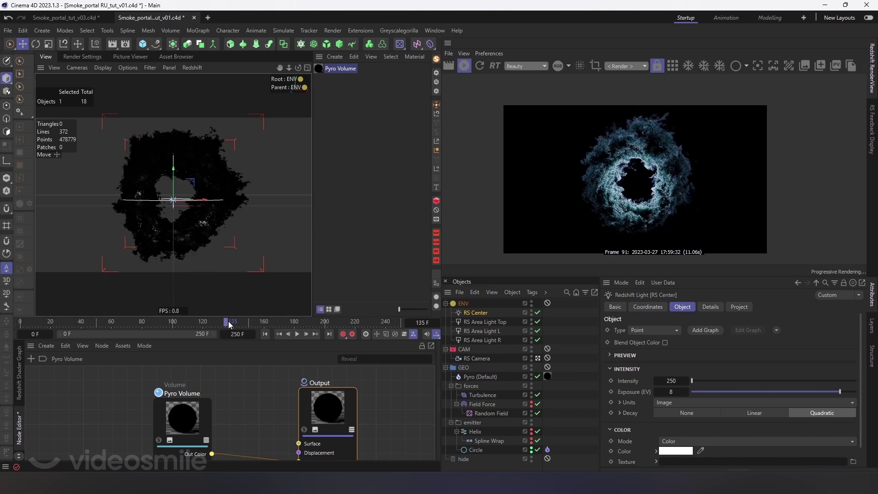
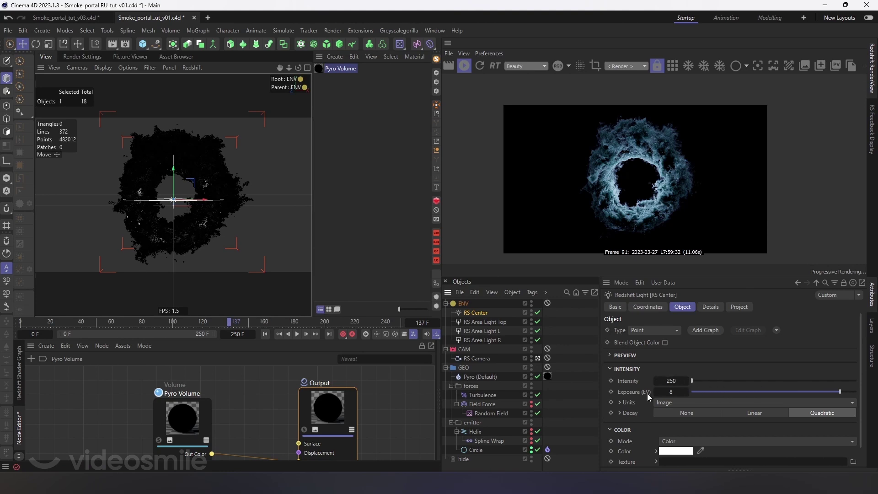
- Set the RS Center light's intensity to 300
{"action": "left_click", "coordinate": [667, 381]}
{"action": "type", "text": "300"}
{"action": "key", "text": "Return"}
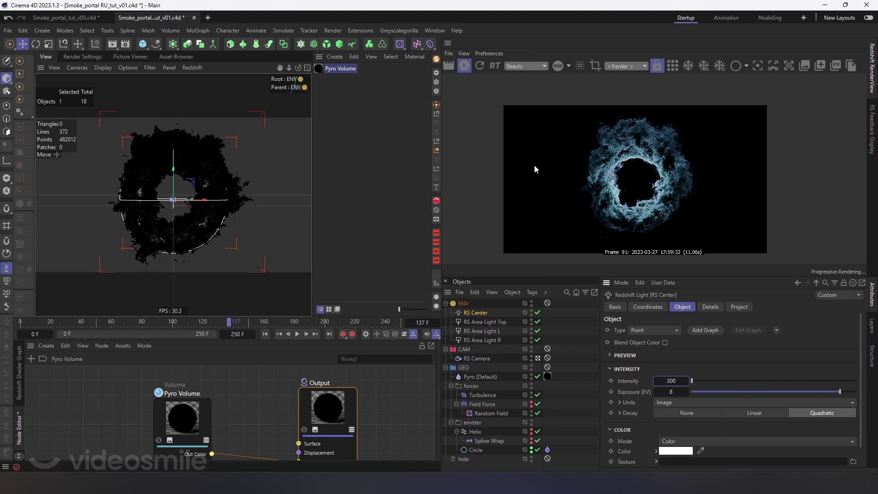
- Set the three RS Area Lights (L, Top, R) to a shared intensity of 2
{"action": "left_click", "coordinate": [480, 330]}
{"action": "left_click", "coordinate": [480, 321], "text": "ctrl"}
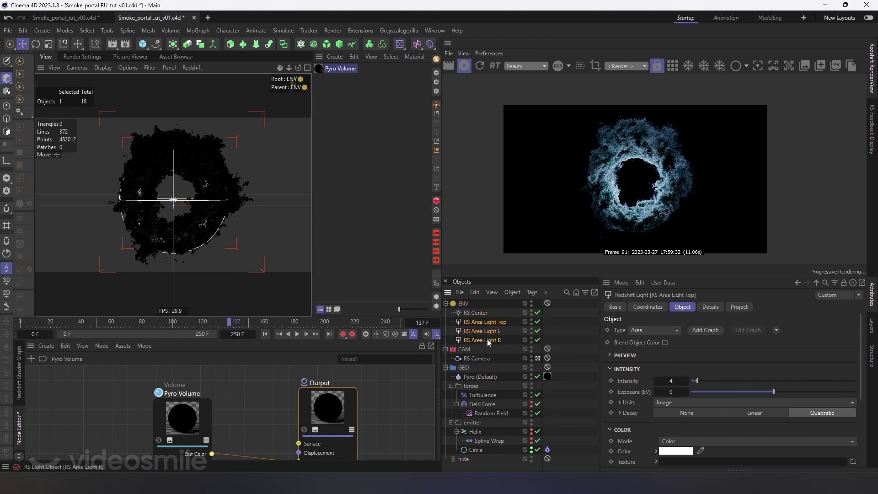
{"action": "left_click", "coordinate": [487, 340], "text": "ctrl"}
{"action": "left_click", "coordinate": [671, 380]}
{"action": "type", "text": "3"}
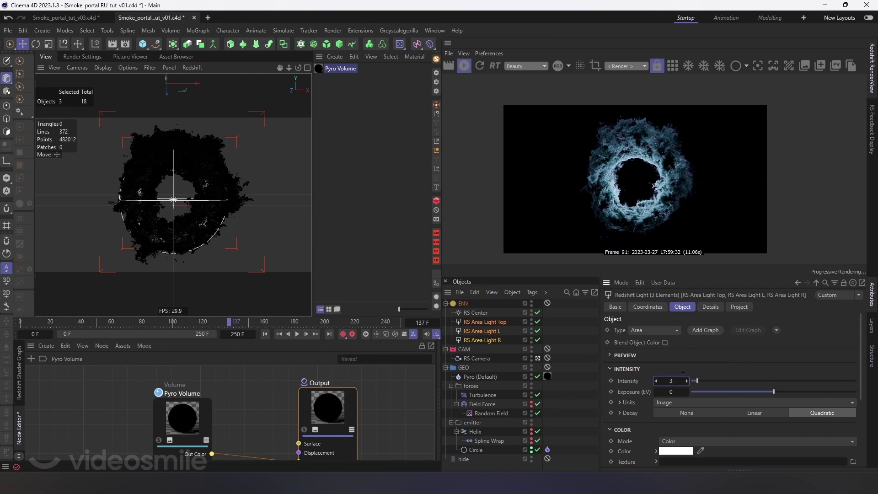
{"action": "key", "text": "BackSpace"}
{"action": "type", "text": "2"}
{"action": "key", "text": "Return"}
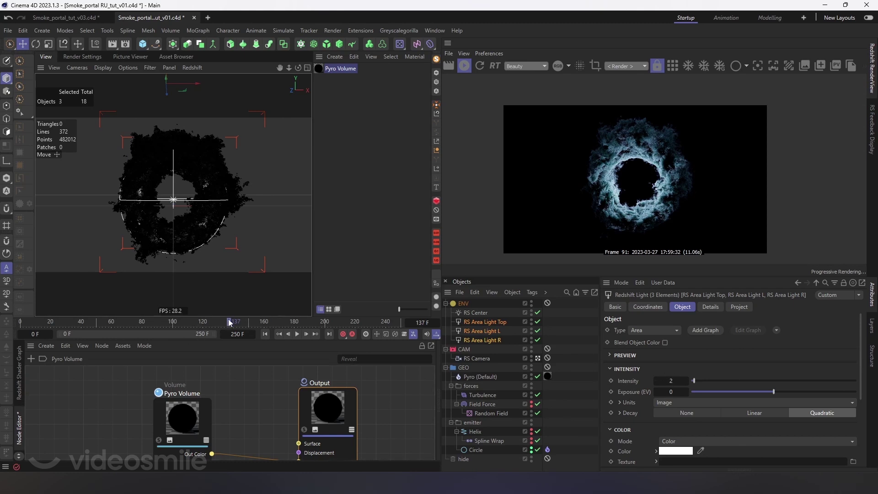
- Check the smoke at frame 147, stop the live Redshift preview, collapse GEO, and save
{"action": "key", "text": "f"}
{"action": "key", "text": "f"}
{"action": "key", "text": "f"}
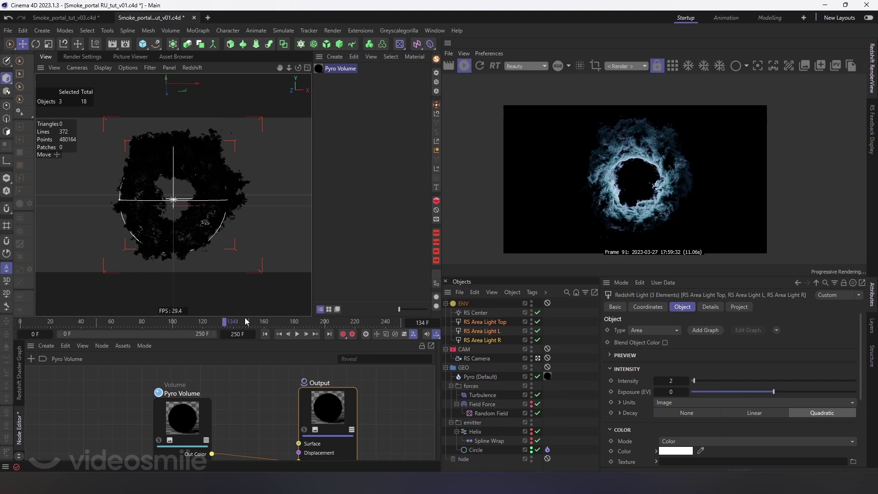
{"action": "left_click", "coordinate": [245, 322]}
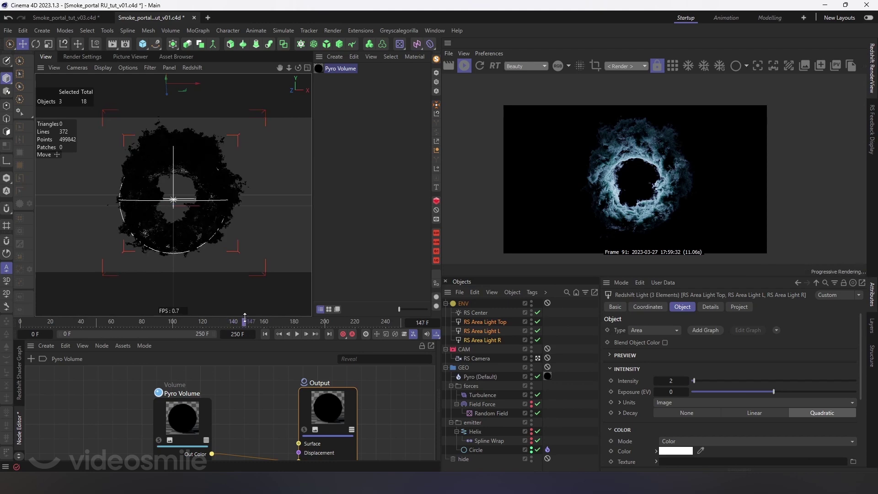
{"action": "left_click", "coordinate": [464, 65]}
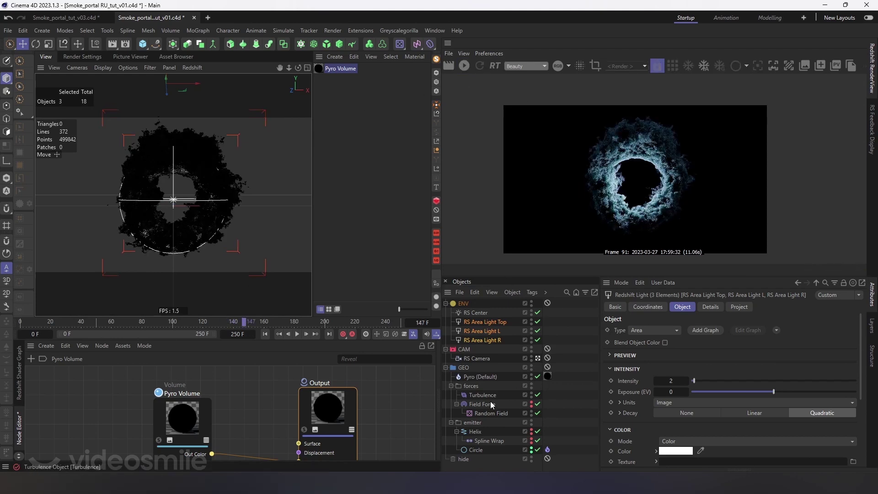
{"action": "left_click", "coordinate": [446, 367]}
{"action": "key", "text": "ctrl+s"}
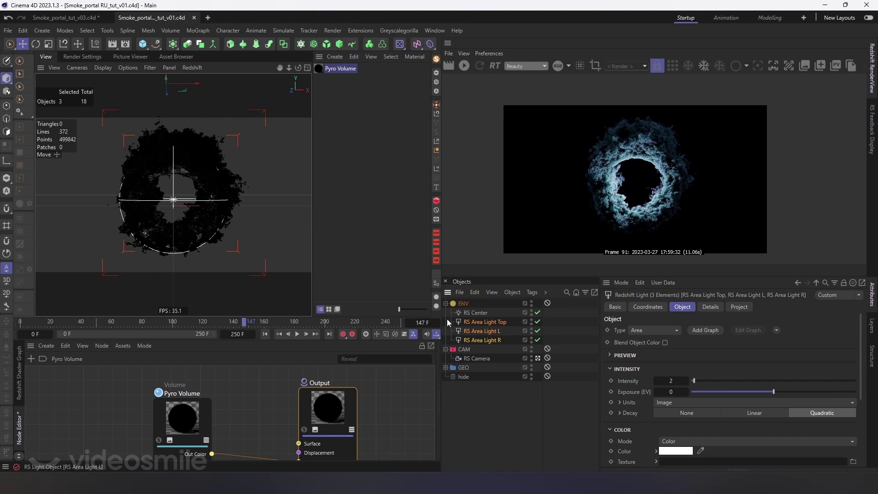
- Duplicate RS Center inside ENV and name the copy RS flash
{"action": "left_click_drag", "start_coordinate": [475, 313], "coordinate": [470, 311]}
{"action": "double_click", "coordinate": [476, 313]}
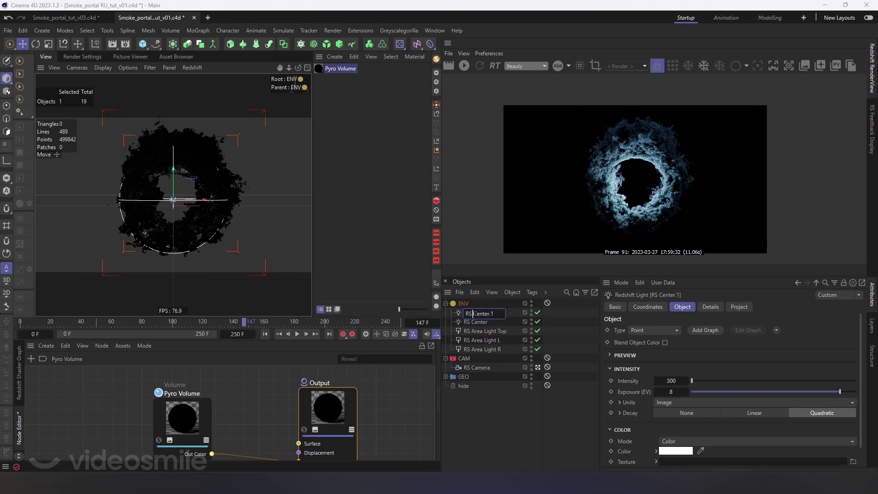
{"action": "type", "text": "fal"}
{"action": "key", "text": "BackSpace"}
{"action": "key", "text": "BackSpace"}
{"action": "type", "text": "fla"}
{"action": "type", "text": "sh"}
{"action": "key", "text": "Return"}
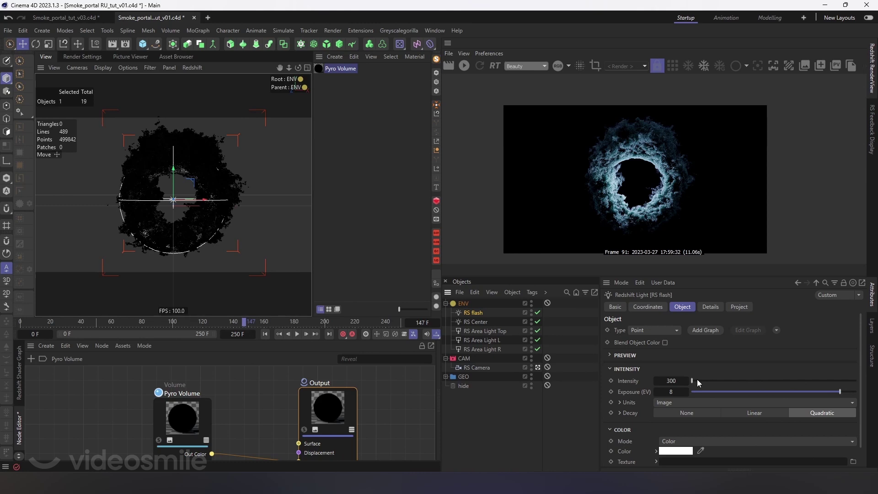
- Set RS flash's intensity to 40
{"action": "double_click", "coordinate": [671, 380]}
{"action": "type", "text": "40"}
{"action": "key", "text": "Return"}
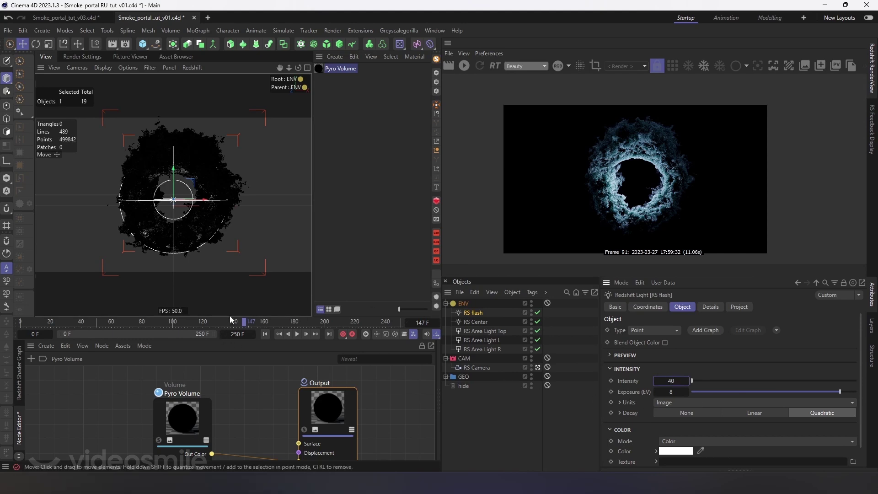
- Enlarge the lower panel and show the Dope Sheet scrolled to frame 0
{"action": "left_click_drag", "start_coordinate": [229, 316], "coordinate": [229, 165]}
{"action": "left_click", "coordinate": [19, 239]}
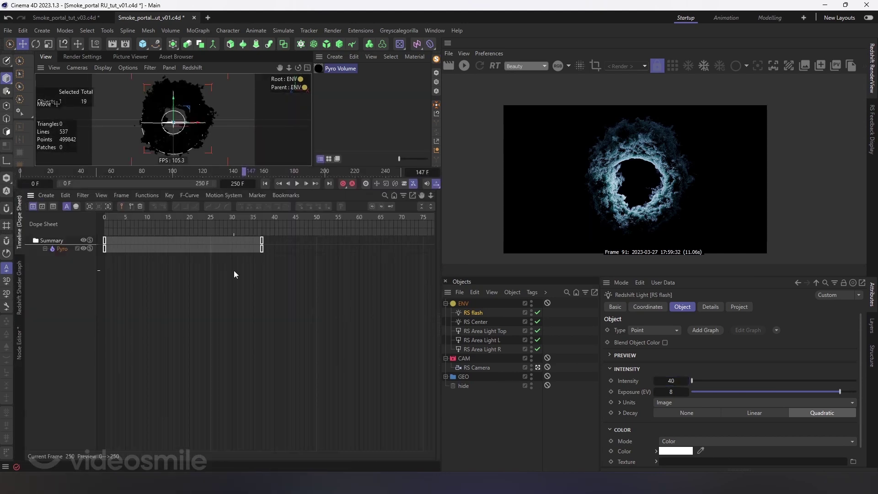
{"action": "middle_click_drag", "start_coordinate": [127, 273], "coordinate": [199, 250]}
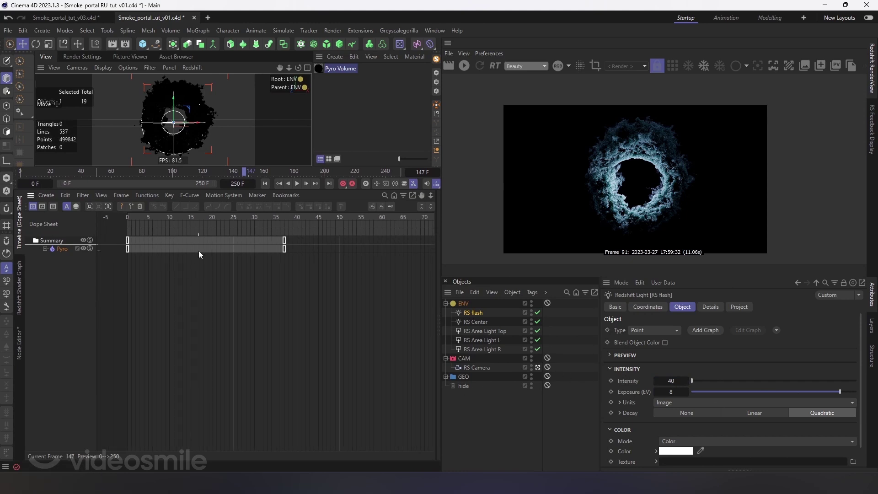
- Keyframe RS flash's Exposure at frame 11, copy keys to frames 0 and 25, set frame 11 to -10
{"action": "left_click", "coordinate": [173, 217]}
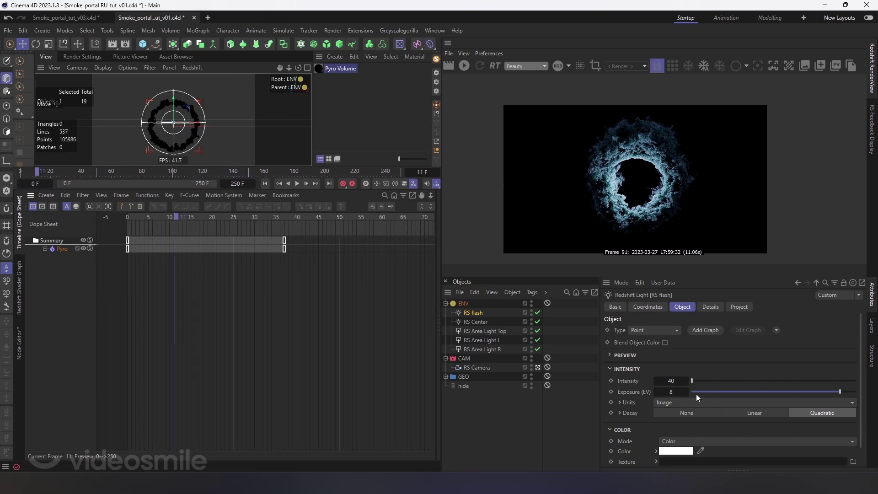
{"action": "left_click", "coordinate": [611, 392]}
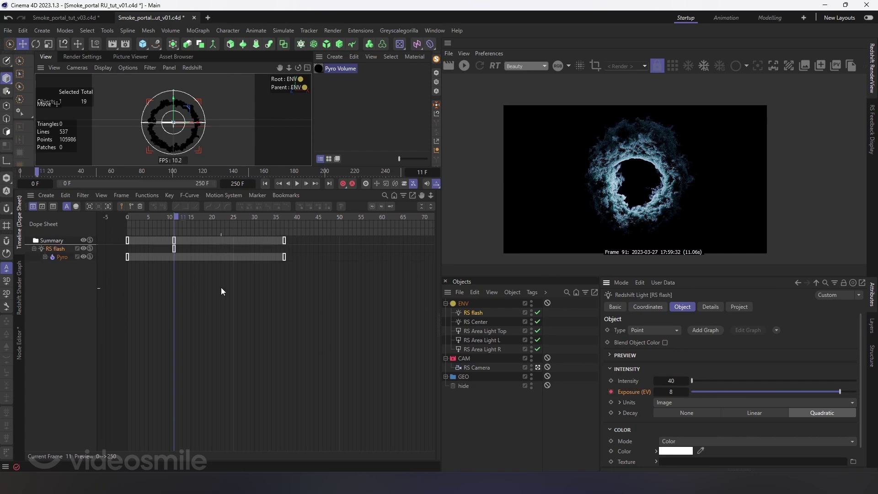
{"action": "mouse_move", "coordinate": [174, 254]}
{"action": "left_mouse_down", "text": "ctrl"}
{"action": "mouse_move", "coordinate": [130, 249]}
{"action": "mouse_move", "coordinate": [233, 249]}
{"action": "left_mouse_up", "text": "ctrl"}
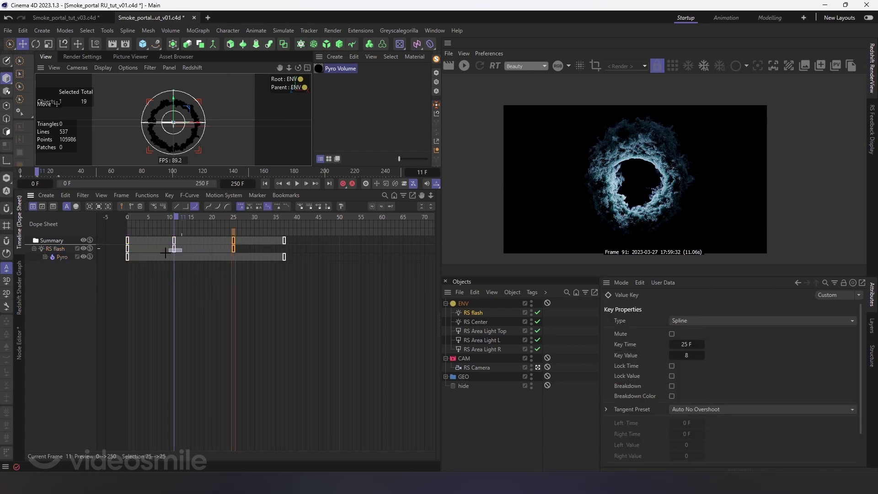
{"action": "double_click", "coordinate": [687, 356]}
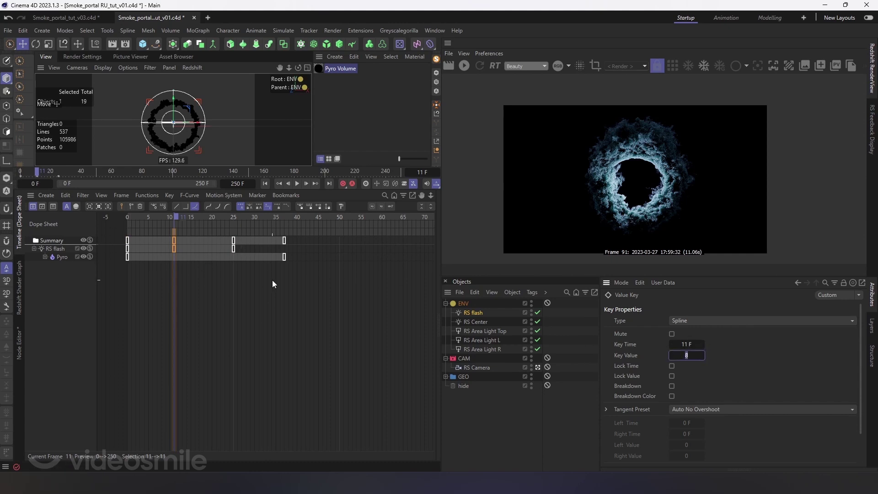
{"action": "left_click", "coordinate": [475, 316]}
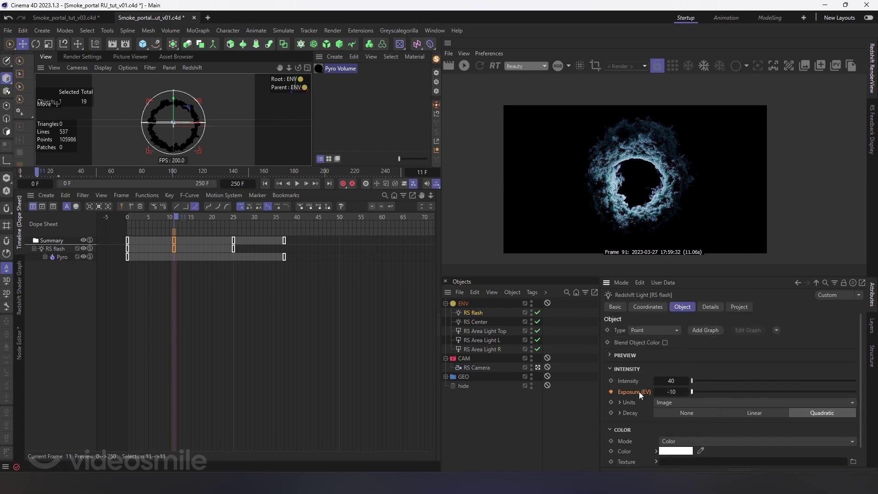
{"action": "left_click_drag", "start_coordinate": [155, 230], "coordinate": [230, 224]}
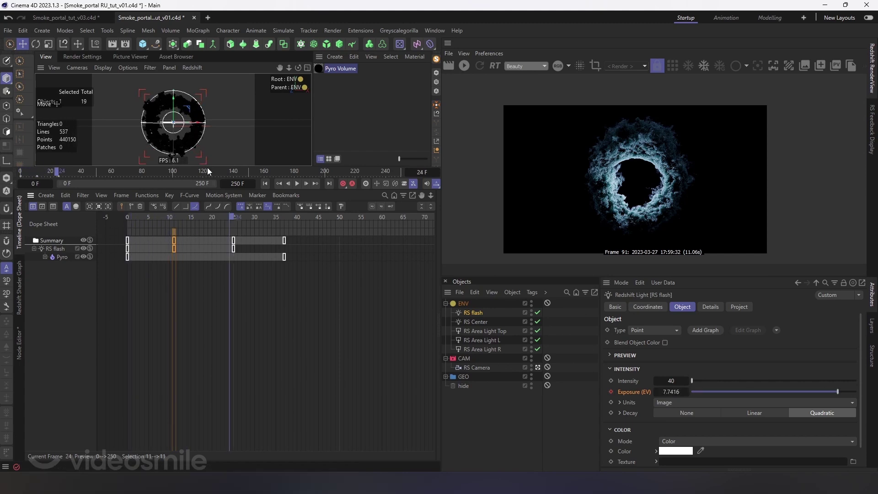
- Hide the Pyro smoke, turn off RS Center and area lights, and widen the viewport
{"action": "left_click", "coordinate": [445, 377]}
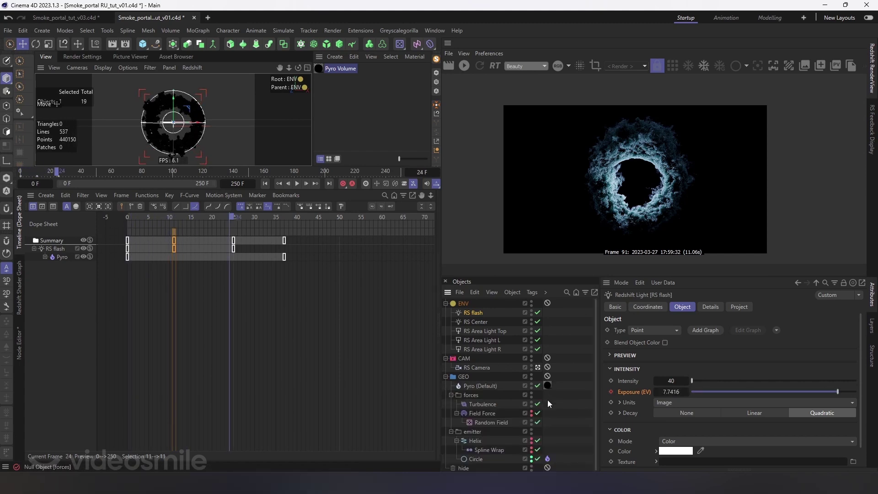
{"action": "left_click", "coordinate": [537, 386]}
{"action": "left_click_drag", "start_coordinate": [430, 167], "coordinate": [430, 311]}
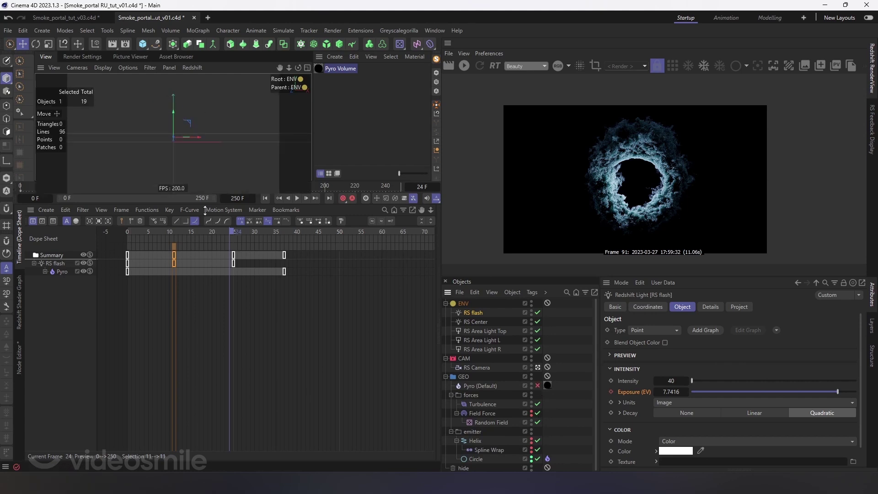
{"action": "left_click_drag", "start_coordinate": [537, 321], "coordinate": [538, 349]}
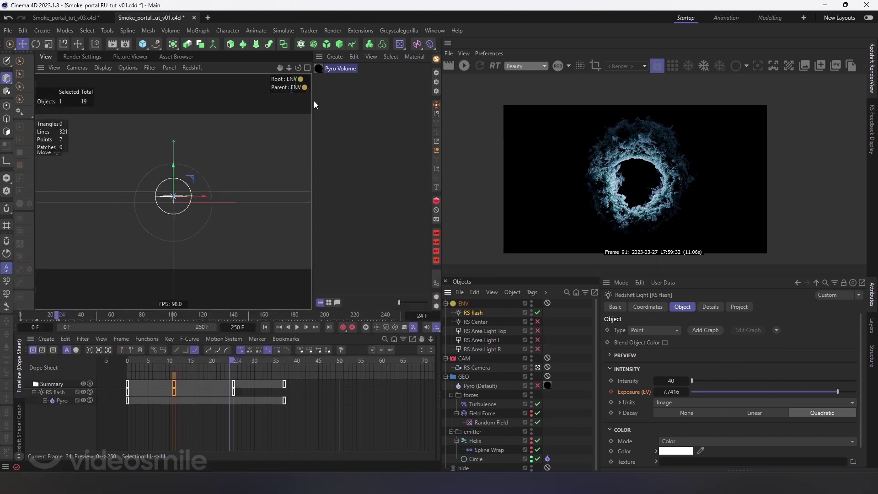
{"action": "left_click", "coordinate": [319, 65], "text": "ctrl"}
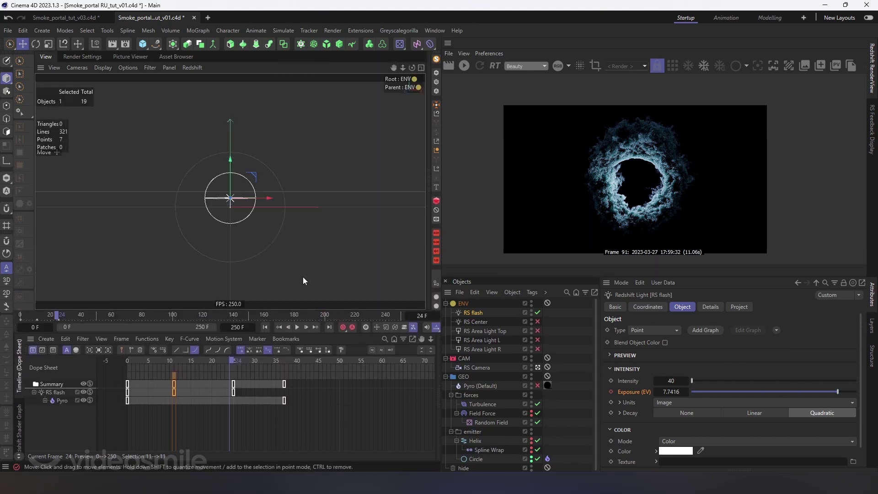
- Select all RS flash keys, compress them into a shorter span, and preview playback
{"action": "left_click", "coordinate": [265, 326]}
{"action": "left_click", "coordinate": [298, 328]}
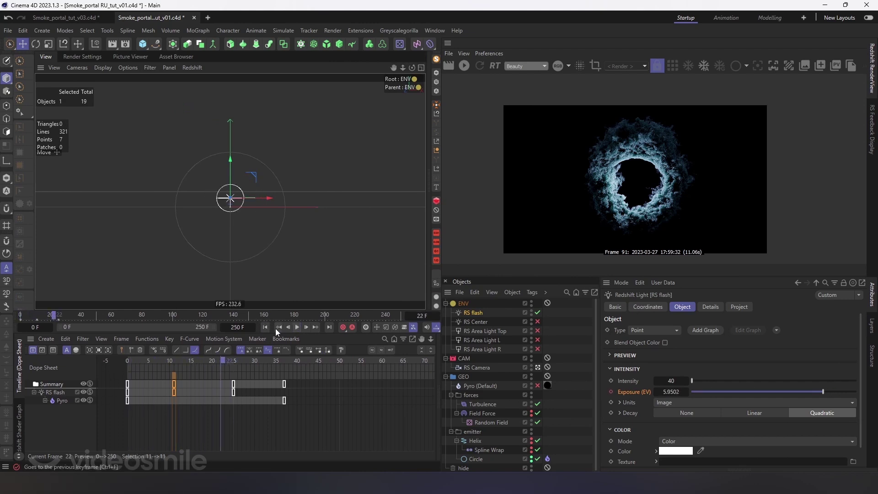
{"action": "left_click_drag", "start_coordinate": [253, 379], "coordinate": [98, 396]}
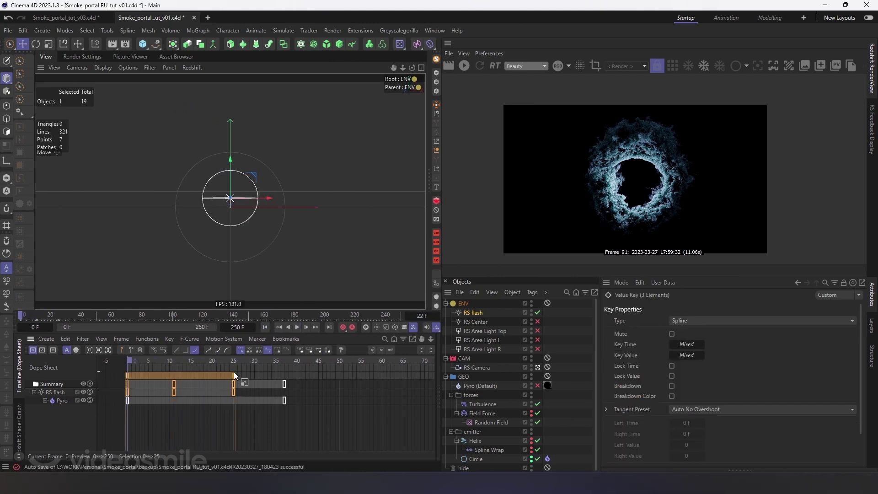
{"action": "left_click_drag", "start_coordinate": [233, 376], "coordinate": [191, 375]}
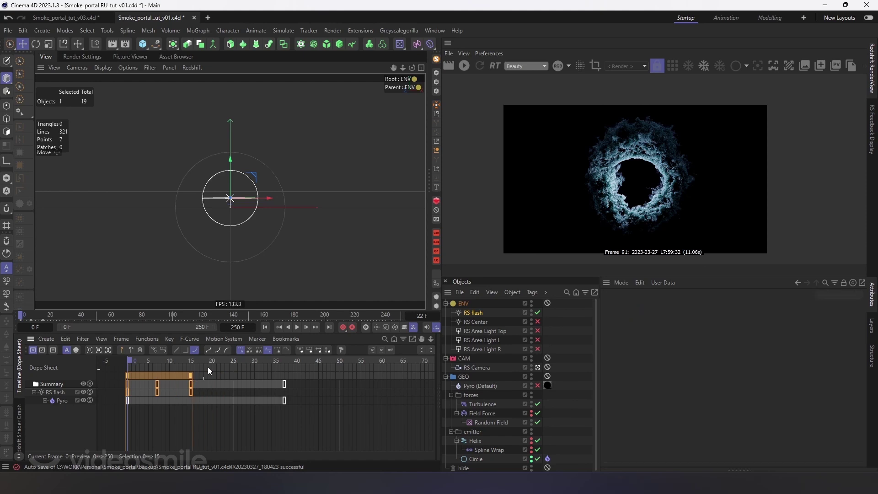
{"action": "left_click", "coordinate": [298, 327]}
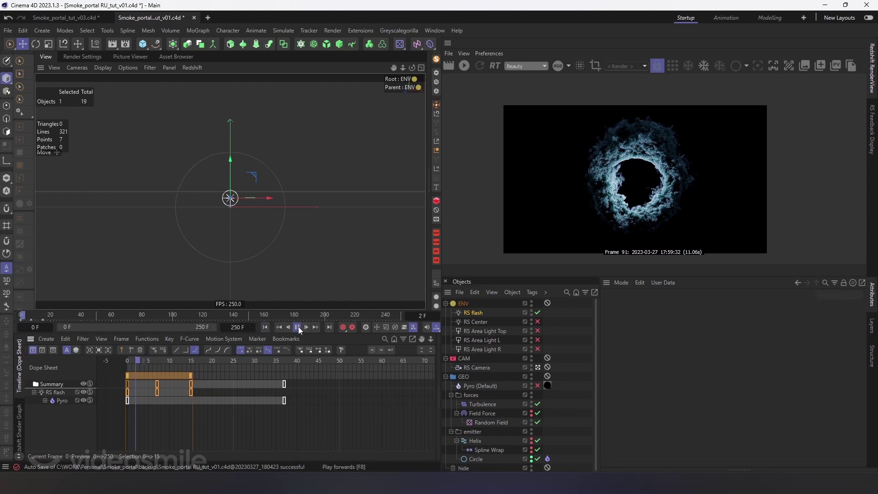
{"action": "left_click", "coordinate": [298, 326]}
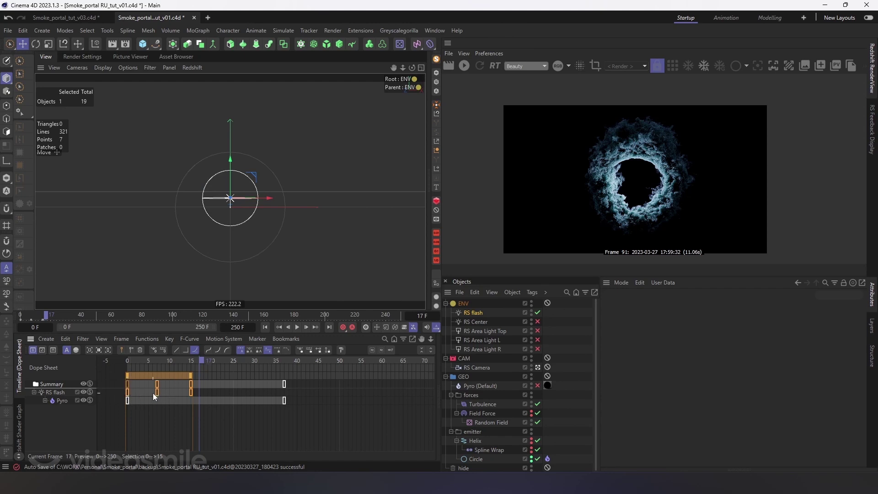
- Set the frame-0 flash key's value to -10 and add the frame-15 key to the selection
{"action": "left_click", "coordinate": [123, 393]}
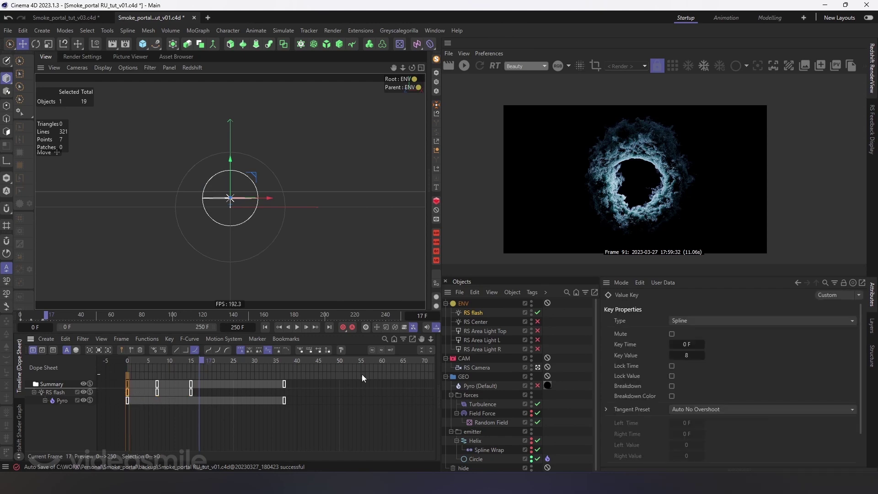
{"action": "left_click", "coordinate": [685, 355]}
{"action": "type", "text": "1"}
{"action": "type", "text": "10"}
{"action": "key", "text": "Return"}
{"action": "left_click", "coordinate": [191, 392], "text": "shift"}
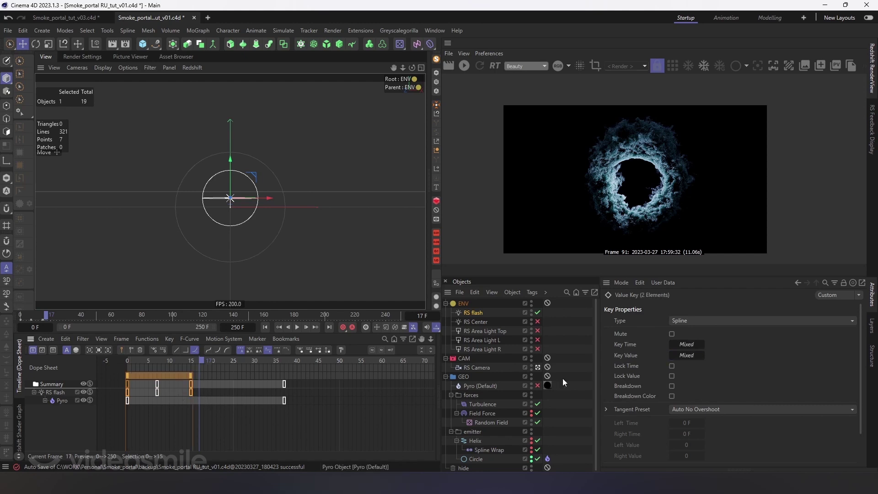
{"action": "left_click", "coordinate": [687, 355]}
{"action": "type", "text": "-10"}
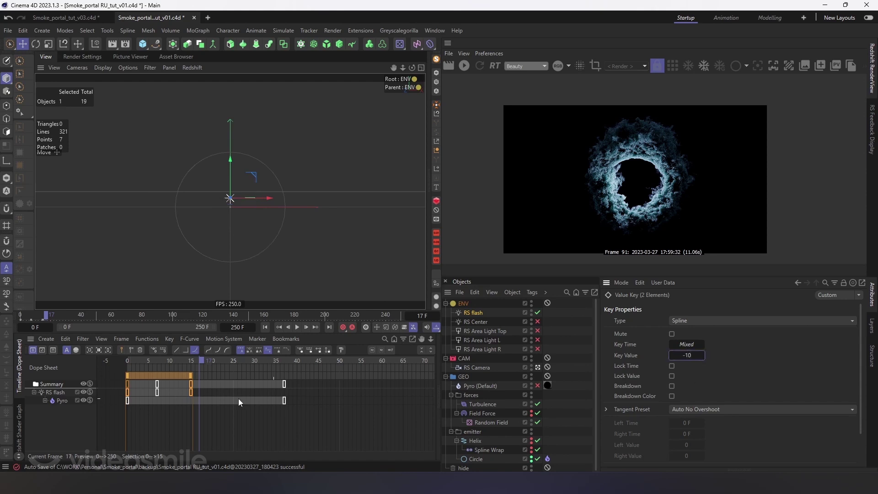
- Set the middle flash key to 8, move it from frame 7 to 6, and preview
{"action": "left_click", "coordinate": [157, 392]}
{"action": "left_click", "coordinate": [687, 355]}
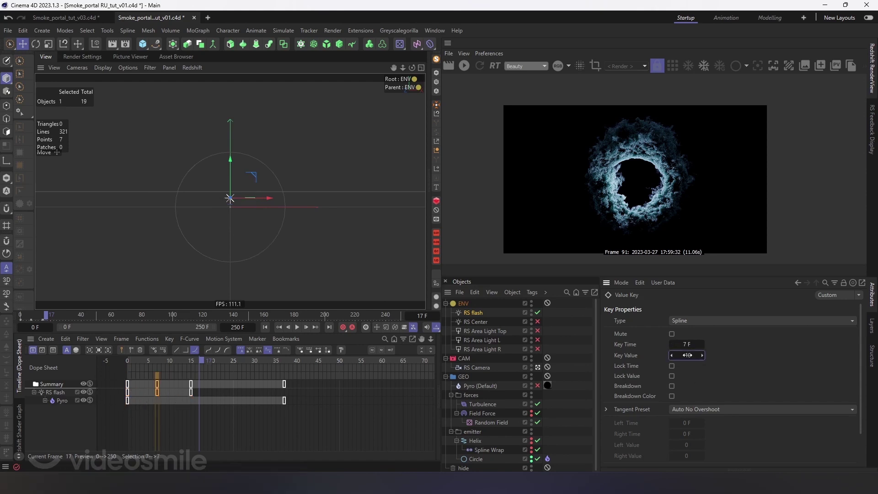
{"action": "type", "text": "8"}
{"action": "left_click_drag", "start_coordinate": [158, 393], "coordinate": [154, 393]}
{"action": "left_click", "coordinate": [266, 327]}
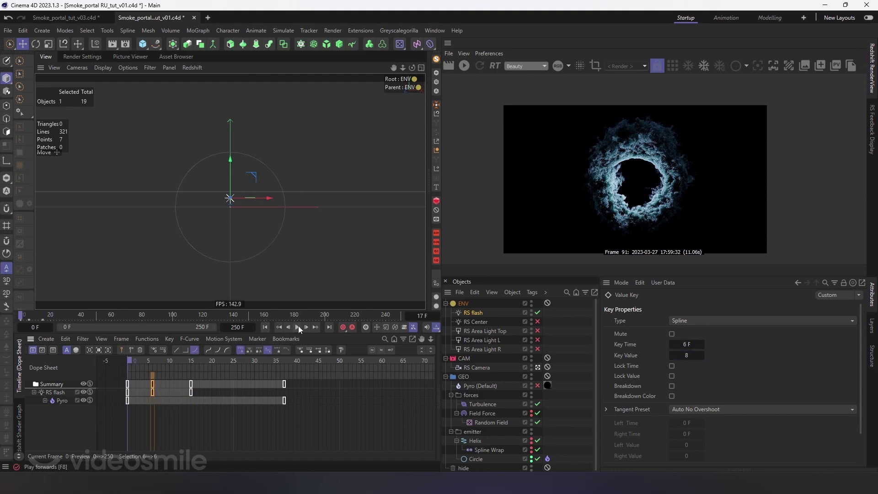
{"action": "left_click", "coordinate": [298, 325]}
{"action": "left_click", "coordinate": [130, 364]}
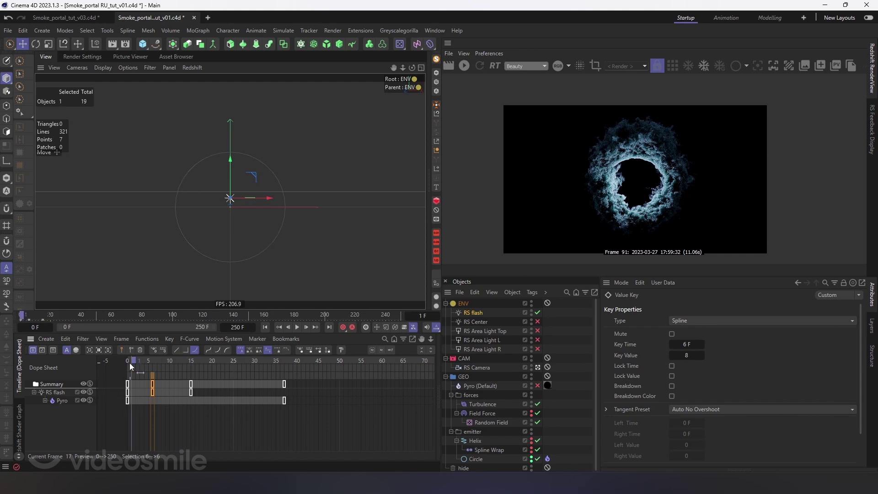
{"action": "left_click_drag", "start_coordinate": [130, 363], "coordinate": [174, 360]}
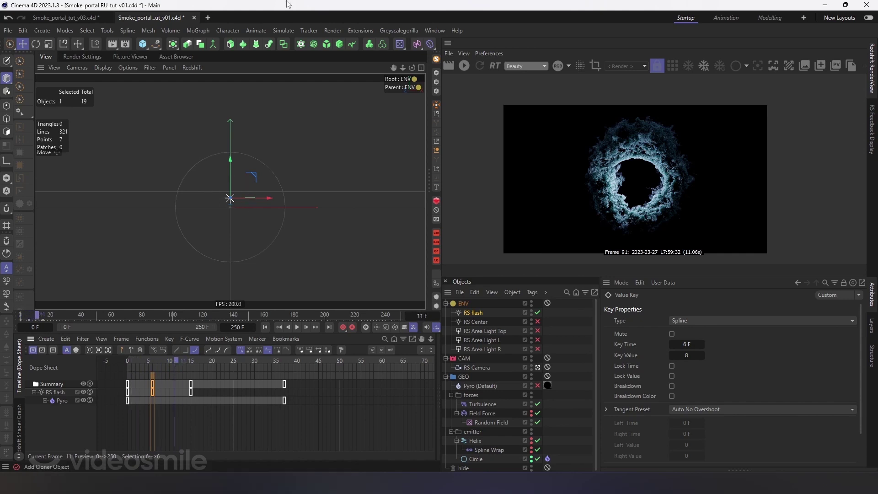
- Clone RS flash with a Cloner in Object mode using the Circle as its shape
{"action": "left_click", "coordinate": [301, 44], "text": "alt"}
{"action": "left_click", "coordinate": [677, 306]}
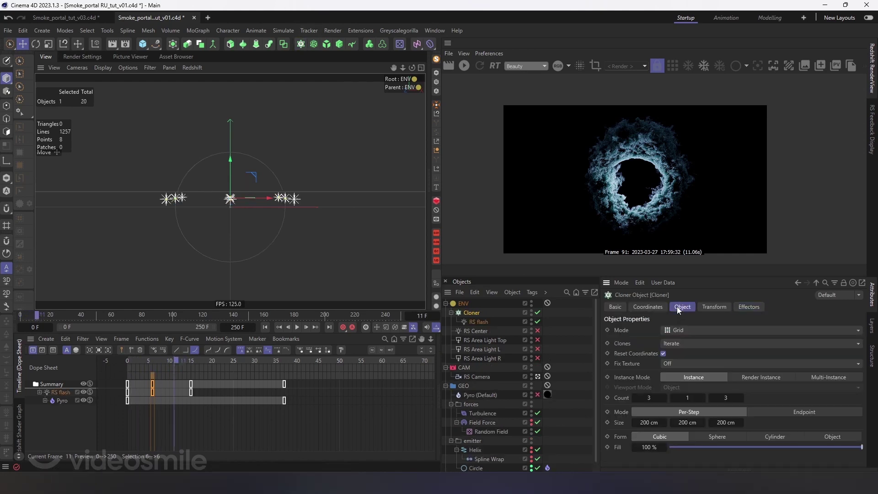
{"action": "left_click", "coordinate": [683, 330]}
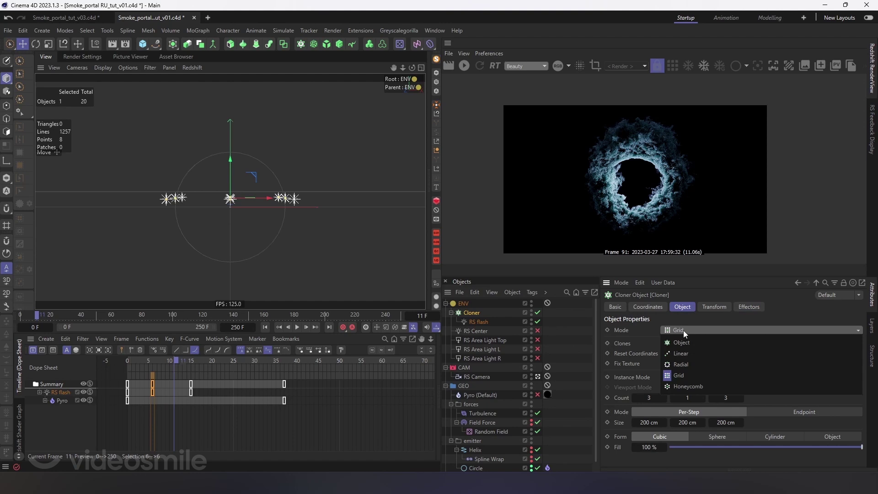
{"action": "left_click", "coordinate": [682, 343]}
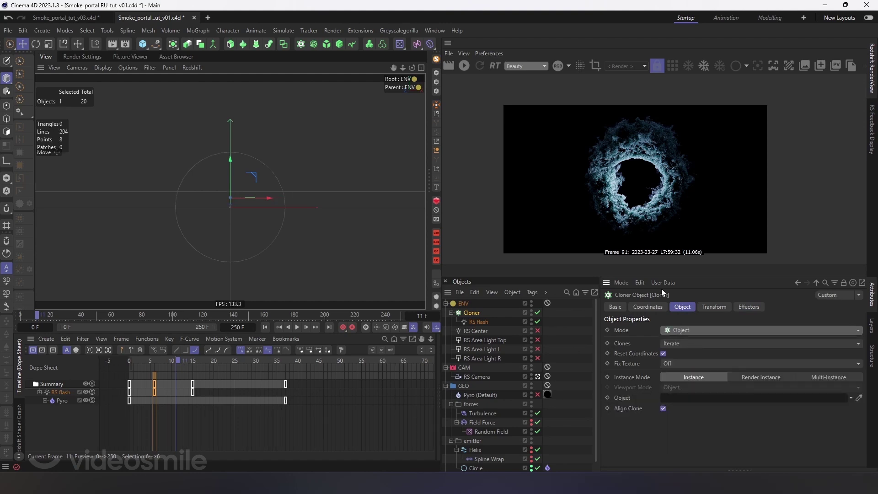
{"action": "left_click_drag", "start_coordinate": [659, 274], "coordinate": [658, 200]}
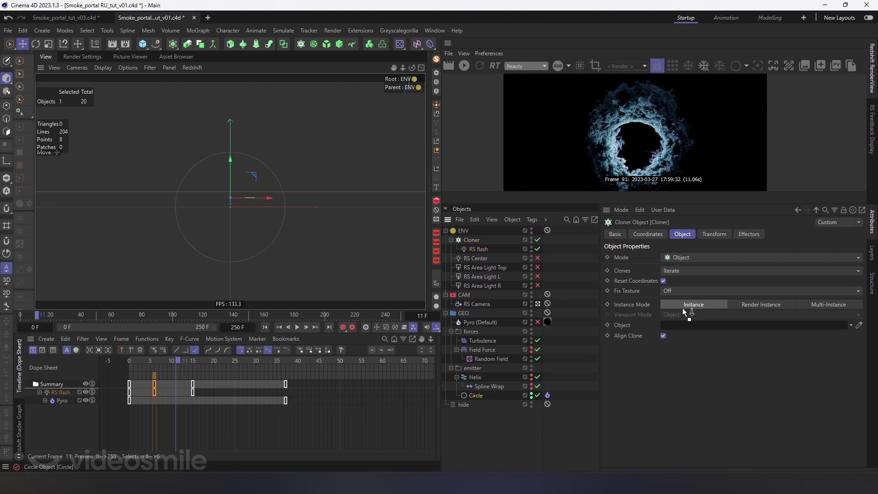
{"action": "left_click_drag", "start_coordinate": [476, 395], "coordinate": [686, 326]}
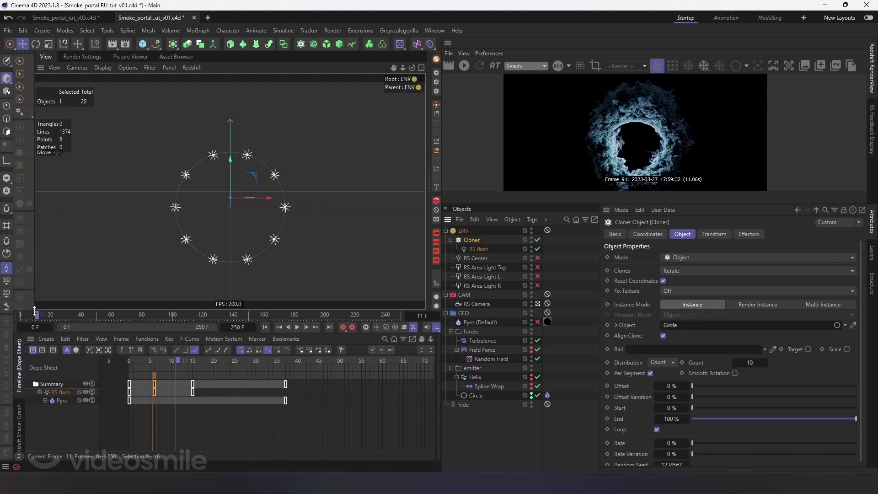
- Set 50 clones, save, raise Offset Variation to 43%, and group the Cloner under a null
{"action": "mouse_move", "coordinate": [37, 315]}
{"action": "left_mouse_down"}
{"action": "mouse_move", "coordinate": [63, 320]}
{"action": "mouse_move", "coordinate": [28, 320]}
{"action": "left_mouse_up"}
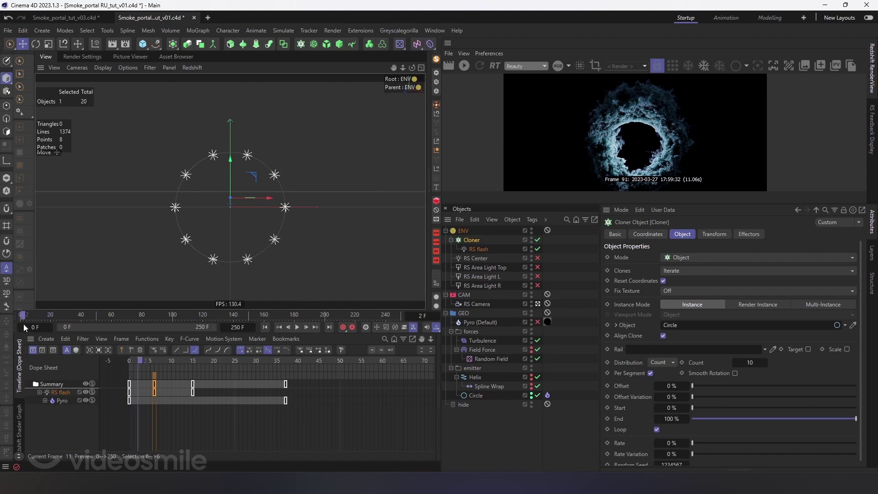
{"action": "mouse_move", "coordinate": [749, 362]}
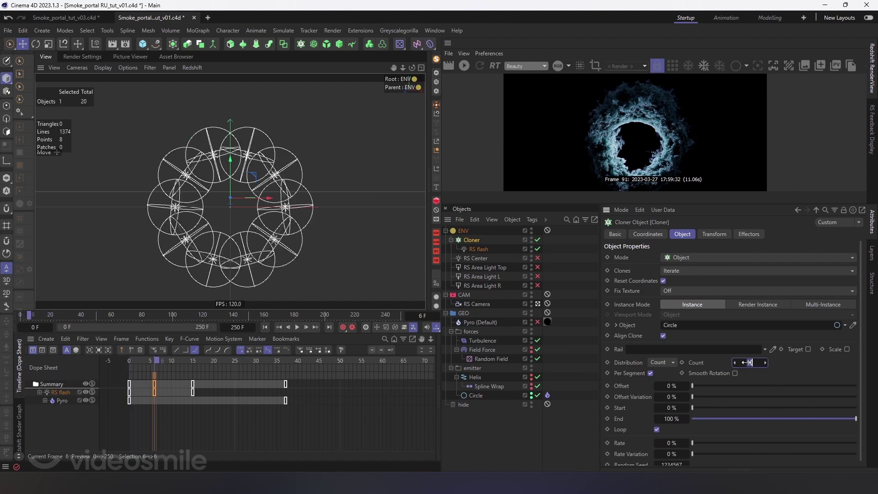
{"action": "type", "text": "50"}
{"action": "key", "text": "Return"}
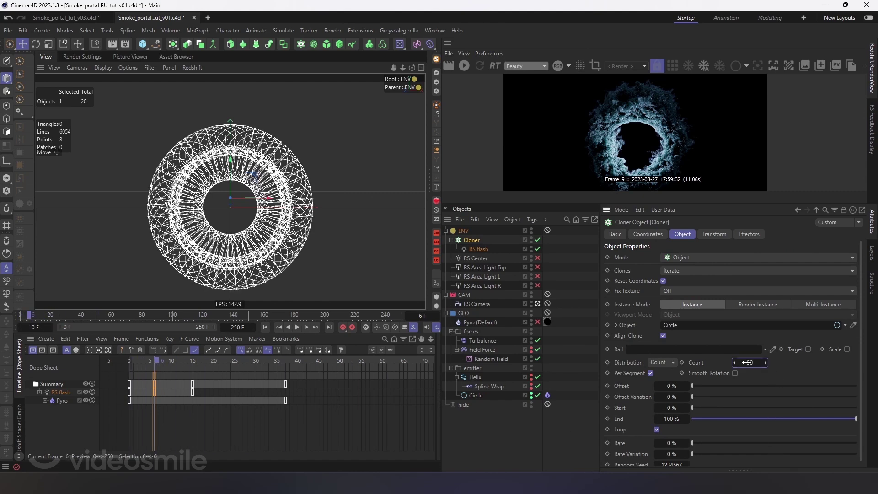
{"action": "key", "text": "ctrl+s"}
{"action": "mouse_move", "coordinate": [718, 397]}
{"action": "left_mouse_down"}
{"action": "mouse_move", "coordinate": [761, 387]}
{"action": "mouse_move", "coordinate": [767, 398]}
{"action": "mouse_move", "coordinate": [761, 396]}
{"action": "left_mouse_up"}
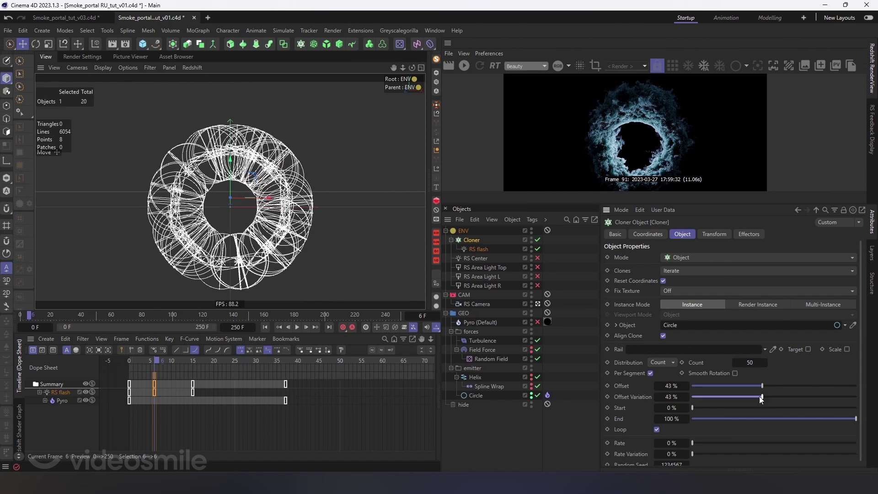
{"action": "key", "text": "alt+g"}
- Name the new null group Flashes
{"action": "double_click", "coordinate": [470, 240]}
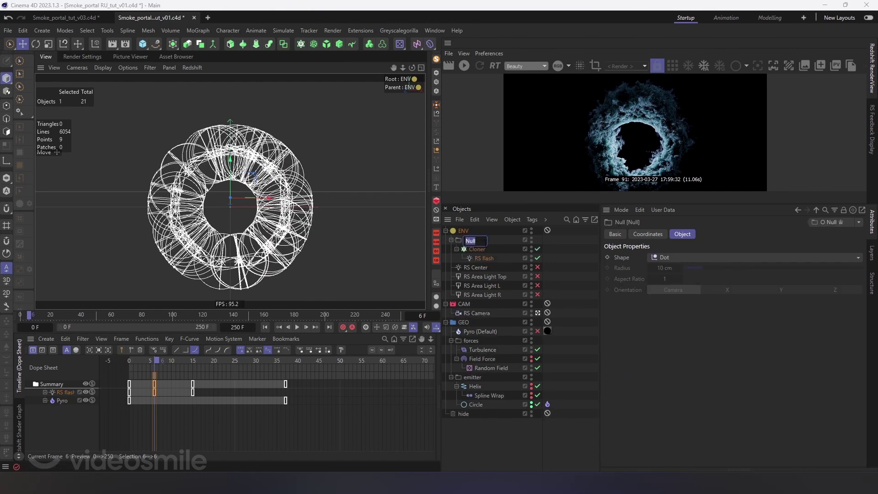
{"action": "double_click", "coordinate": [484, 257]}
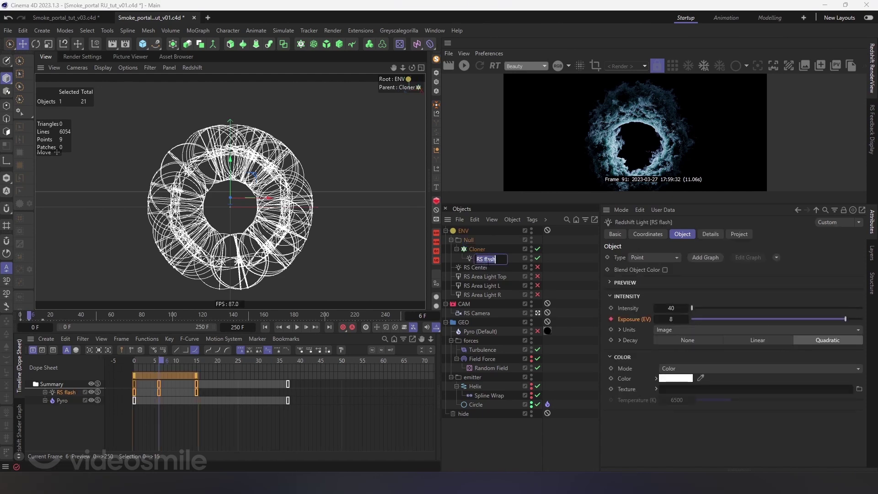
{"action": "double_click", "coordinate": [470, 240]}
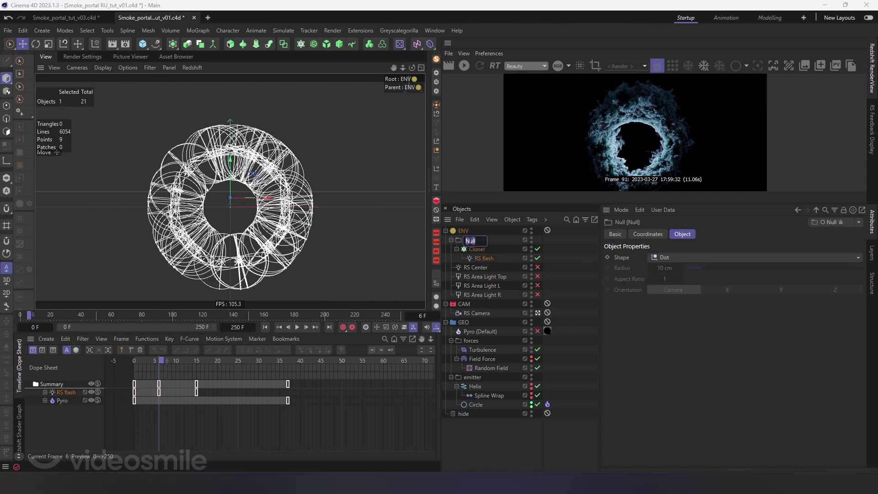
{"action": "type", "text": "Flashe"}
{"action": "key", "text": "Return"}
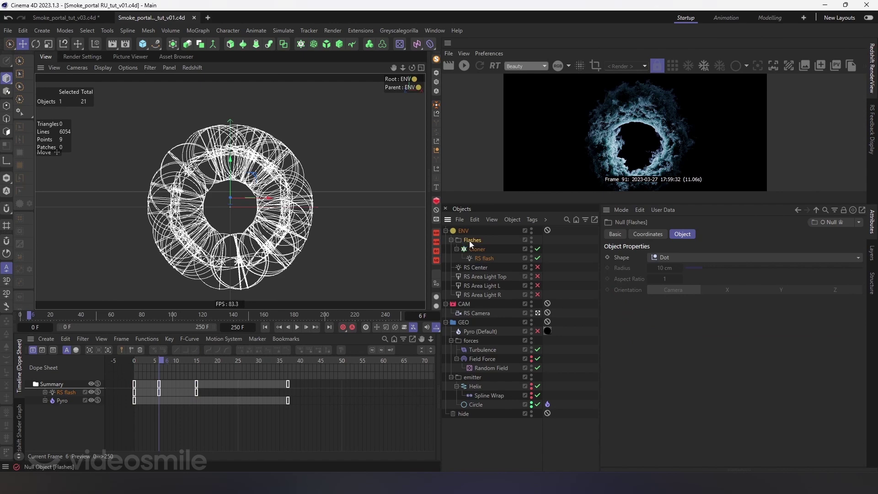
- Add a Random effector into Flashes and shrink its position range to 29.5 cm per axis
{"action": "left_click", "coordinate": [481, 247]}
{"action": "left_click", "coordinate": [401, 45]}
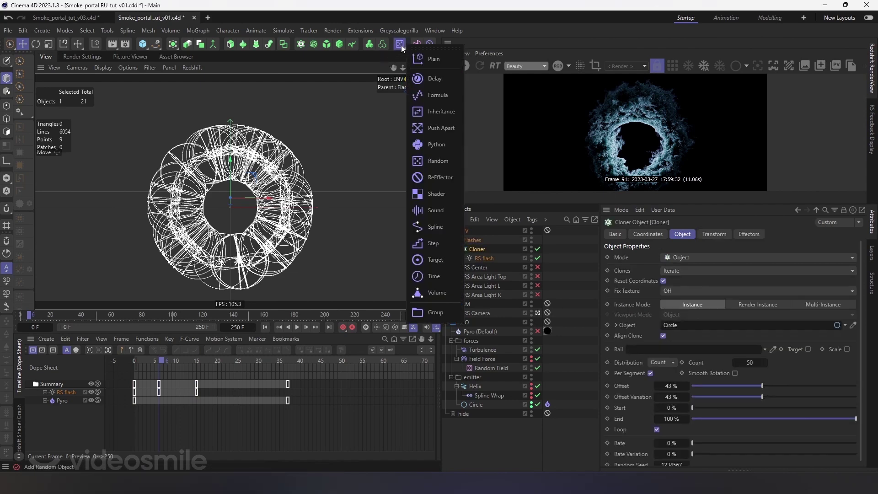
{"action": "left_click", "coordinate": [434, 158]}
{"action": "left_click_drag", "start_coordinate": [473, 231], "coordinate": [475, 250]}
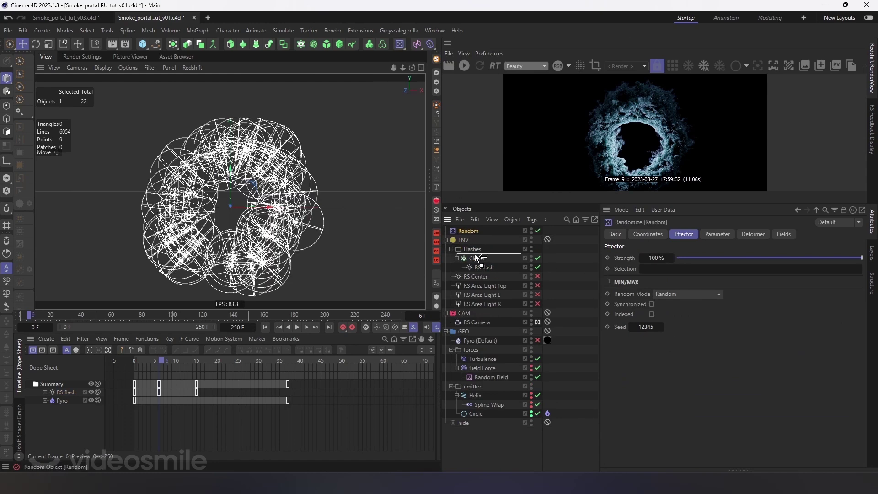
{"action": "left_click", "coordinate": [717, 234]}
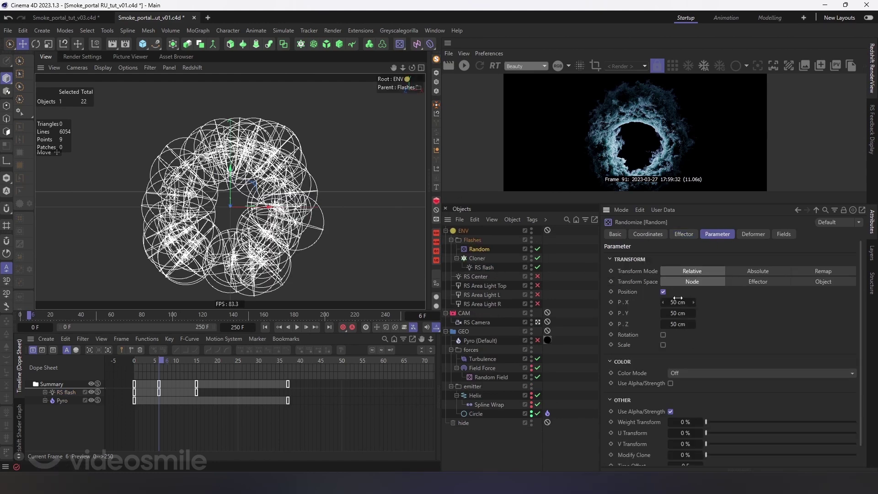
{"action": "key", "text": "t"}
{"action": "left_click_drag", "start_coordinate": [365, 169], "coordinate": [227, 216]}
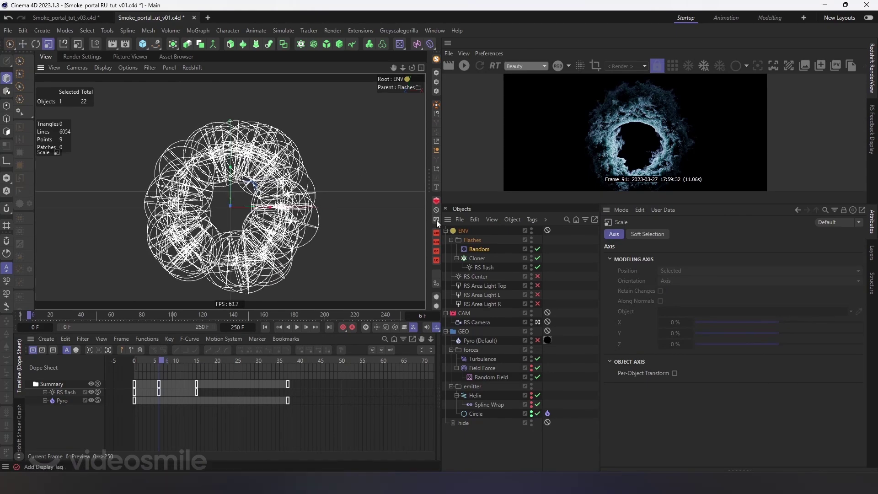
- Rename the Random effector to Random Pos
{"action": "left_click", "coordinate": [482, 250]}
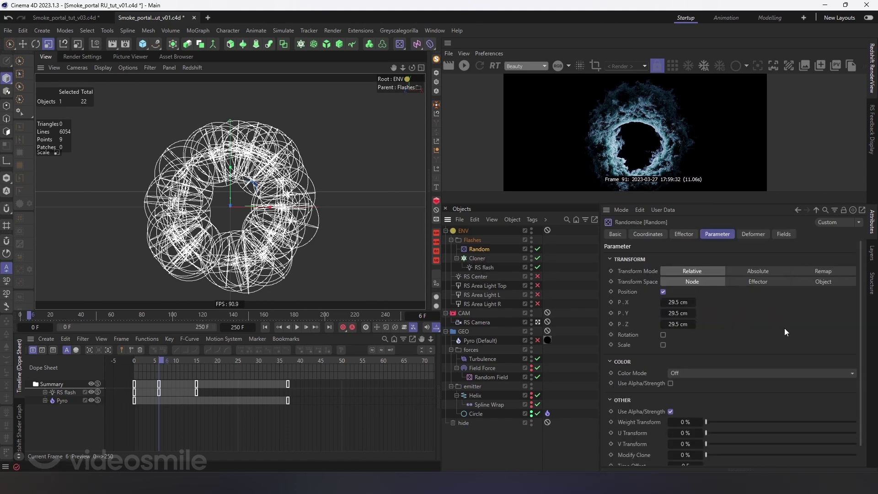
{"action": "double_click", "coordinate": [497, 249]}
{"action": "type", "text": "Po"}
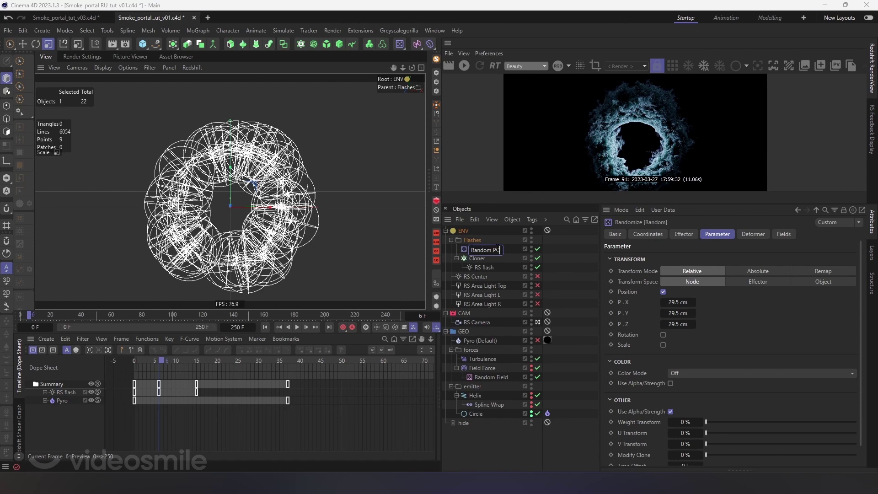
{"action": "type", "text": "s"}
{"action": "key", "text": "Return"}
{"action": "double_click", "coordinate": [497, 251]}
{"action": "key", "text": "BackSpace"}
{"action": "key", "text": "BackSpace"}
{"action": "type", "text": "os"}
{"action": "key", "text": "Return"}
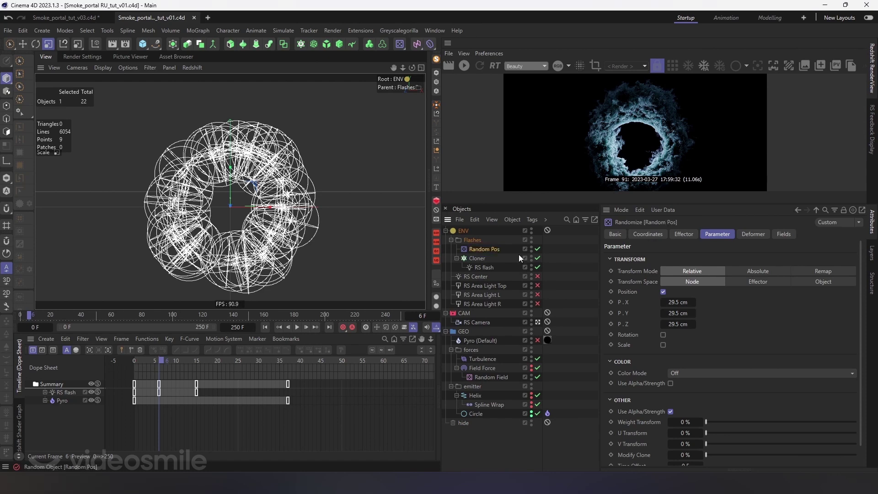
- Add a second Random effector into Flashes that offsets clone timing by 404 frames instead of position
{"action": "left_click", "coordinate": [477, 258]}
{"action": "left_click", "coordinate": [402, 34]}
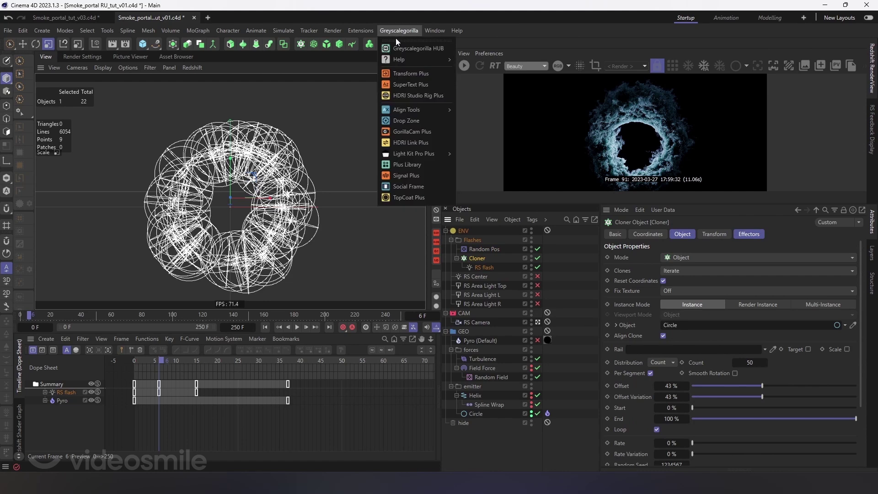
{"action": "left_click", "coordinate": [400, 43]}
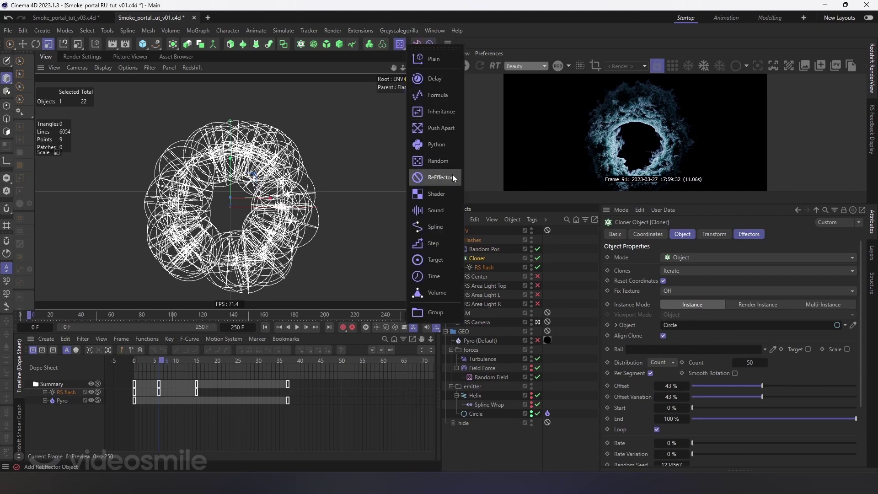
{"action": "left_click", "coordinate": [437, 160]}
{"action": "left_click_drag", "start_coordinate": [472, 229], "coordinate": [487, 254]}
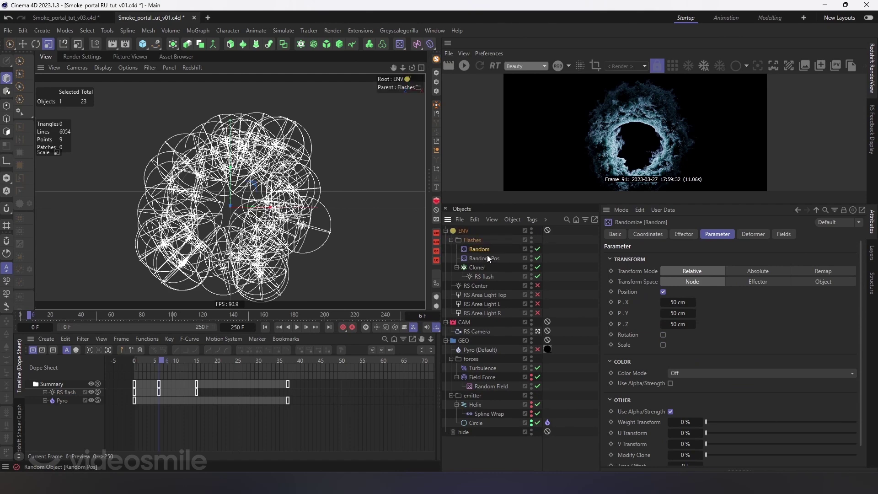
{"action": "left_click", "coordinate": [663, 291]}
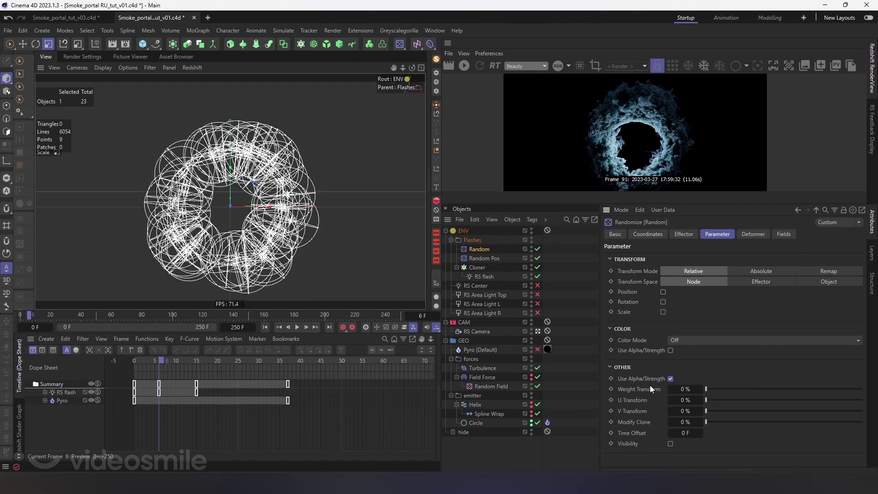
{"action": "left_click_drag", "start_coordinate": [687, 433], "coordinate": [693, 433]}
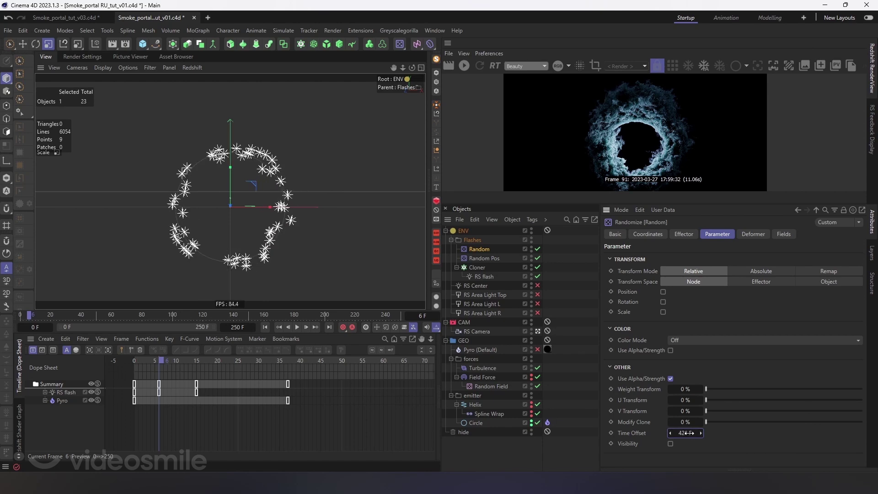
- Rename it Random Time, save, scrub to frame 80, and select RS flash
{"action": "double_click", "coordinate": [481, 249]}
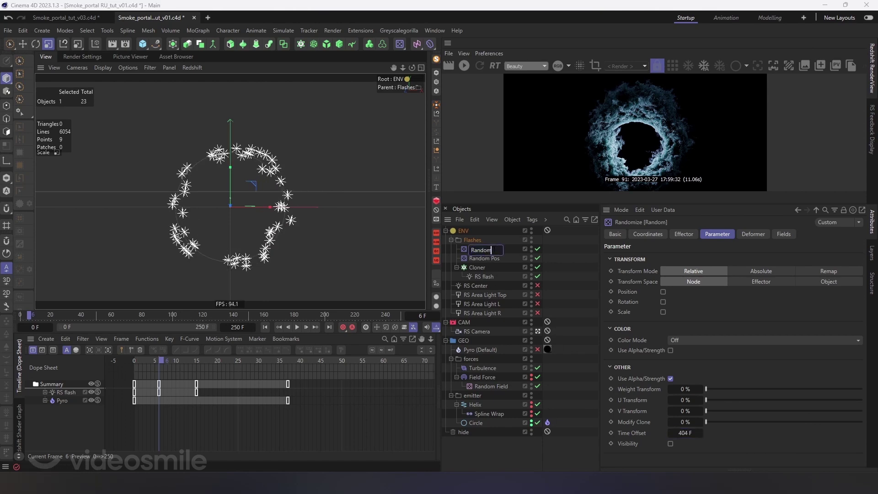
{"action": "type", "text": " Time"}
{"action": "key", "text": "Return"}
{"action": "key", "text": "ctrl+s"}
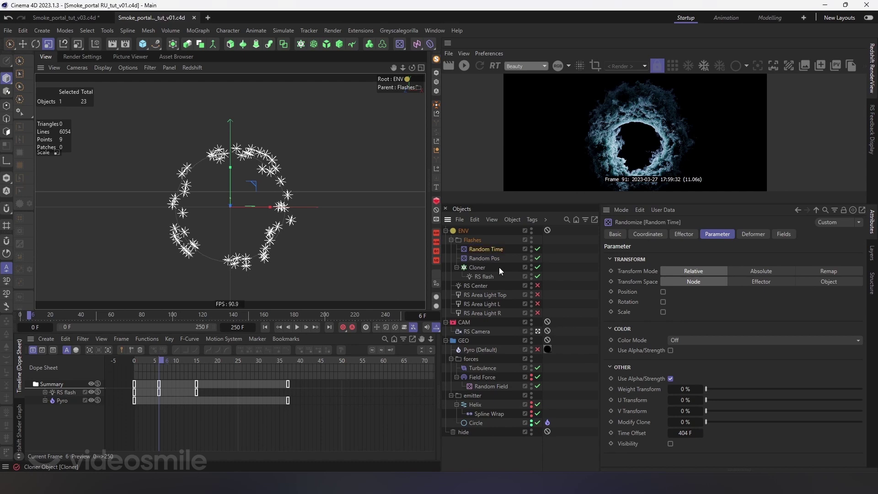
{"action": "left_click_drag", "start_coordinate": [21, 315], "coordinate": [174, 318]}
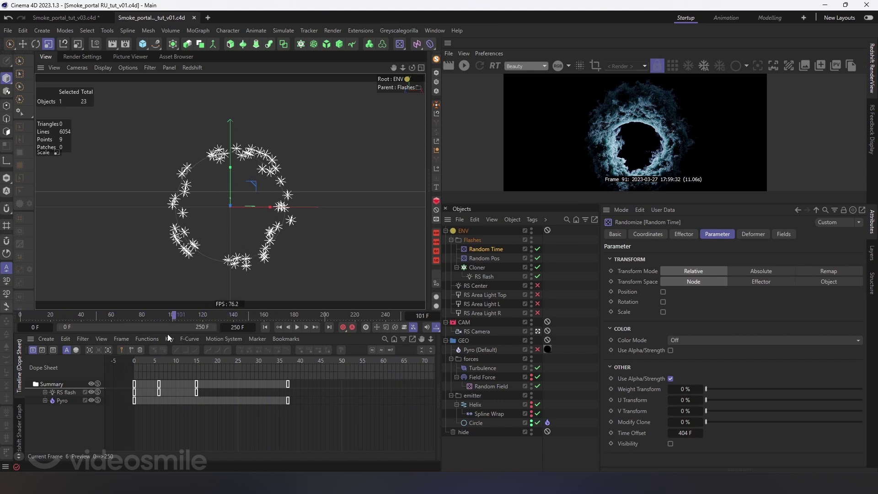
{"action": "left_click_drag", "start_coordinate": [173, 317], "coordinate": [141, 317]}
{"action": "left_click", "coordinate": [484, 276]}
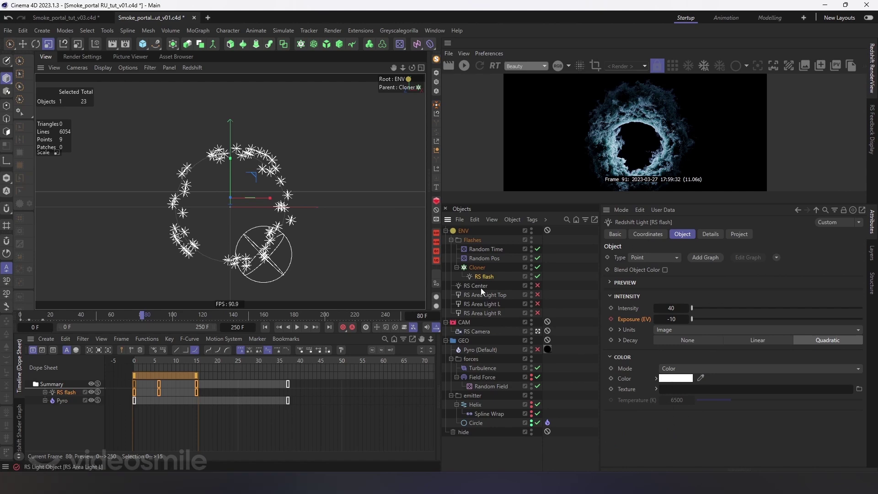
- Raise Random Time's Time Offset to 723 F and scrub to preview the flashes
{"action": "left_click", "coordinate": [40, 316]}
{"action": "left_click_drag", "start_coordinate": [40, 316], "coordinate": [33, 316]}
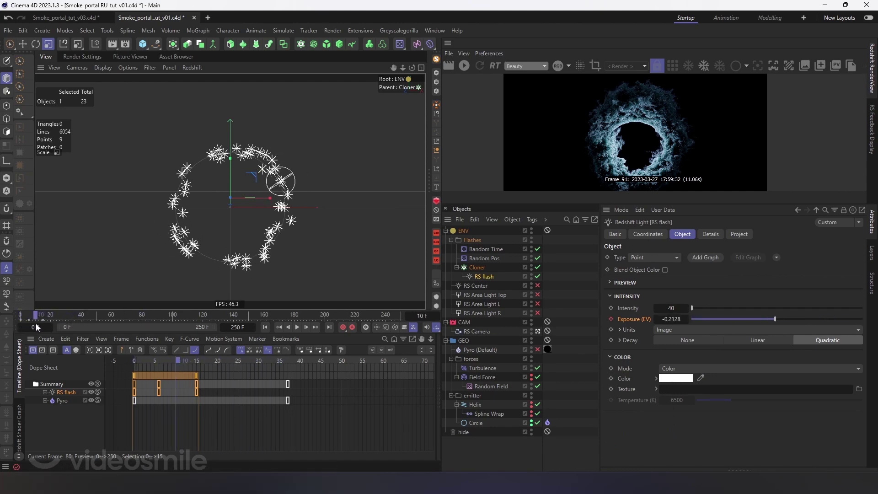
{"action": "mouse_move", "coordinate": [35, 327]}
{"action": "left_mouse_down"}
{"action": "mouse_move", "coordinate": [28, 326]}
{"action": "mouse_move", "coordinate": [36, 322]}
{"action": "left_mouse_up"}
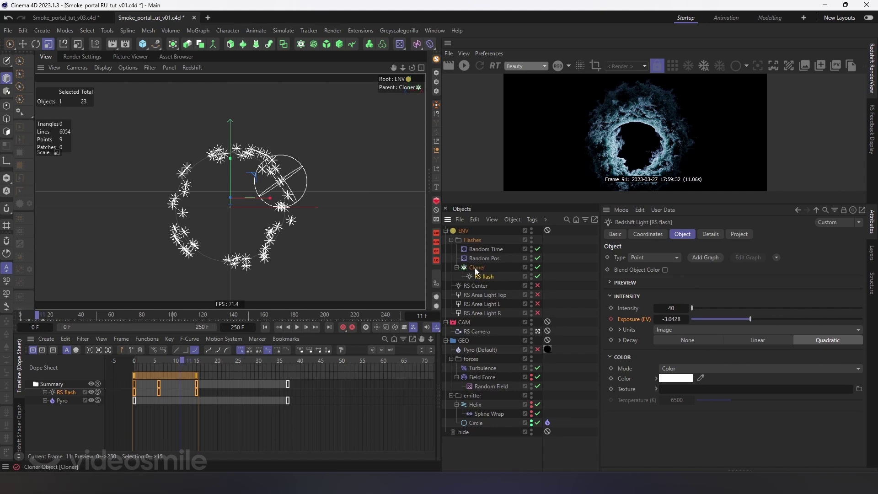
{"action": "left_click", "coordinate": [481, 248]}
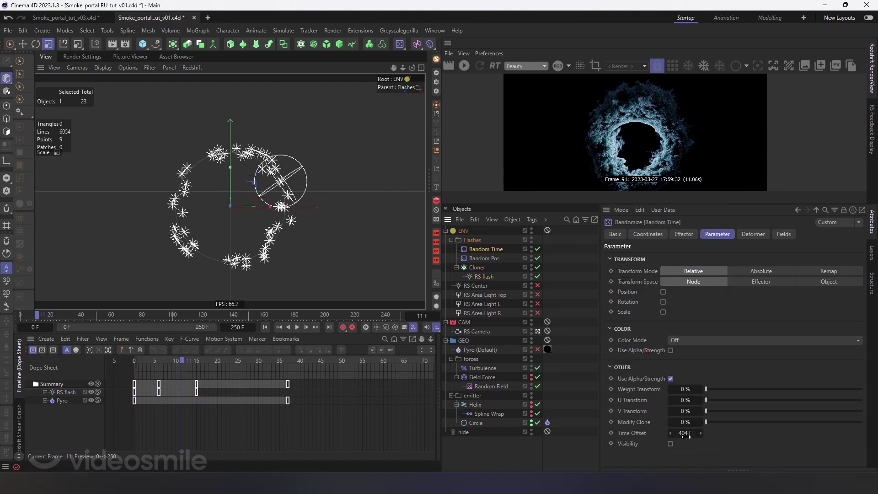
{"action": "left_click_drag", "start_coordinate": [685, 436], "coordinate": [682, 432]}
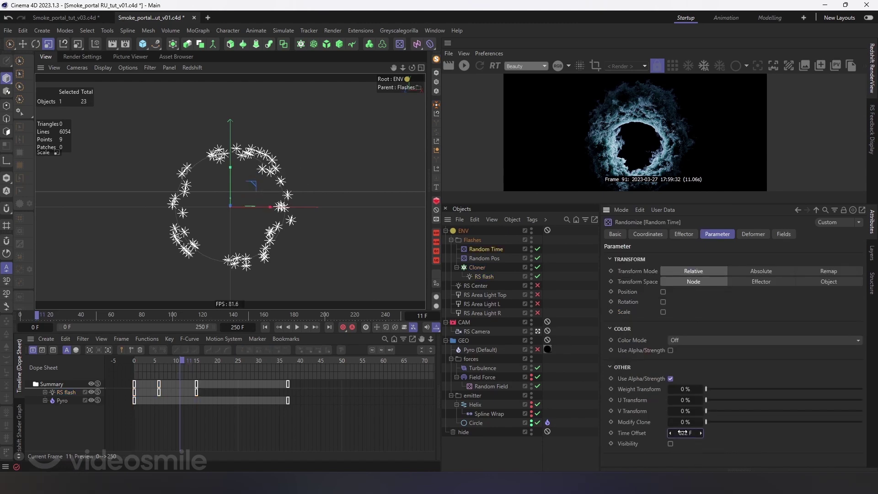
{"action": "left_click_drag", "start_coordinate": [681, 433], "coordinate": [683, 433]}
{"action": "left_click", "coordinate": [26, 316]}
{"action": "left_click_drag", "start_coordinate": [26, 319], "coordinate": [64, 319]}
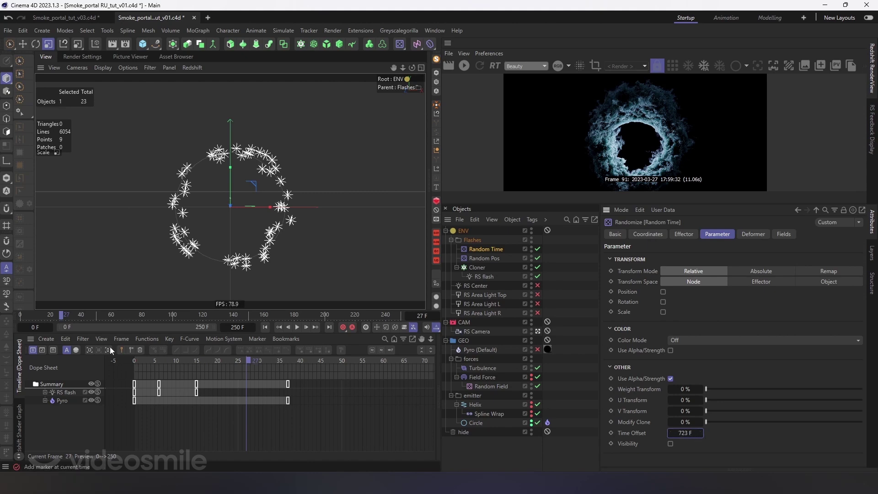
{"action": "mouse_move", "coordinate": [25, 318]}
{"action": "left_mouse_down"}
{"action": "mouse_move", "coordinate": [371, 319]}
{"action": "mouse_move", "coordinate": [173, 319]}
{"action": "left_mouse_up"}
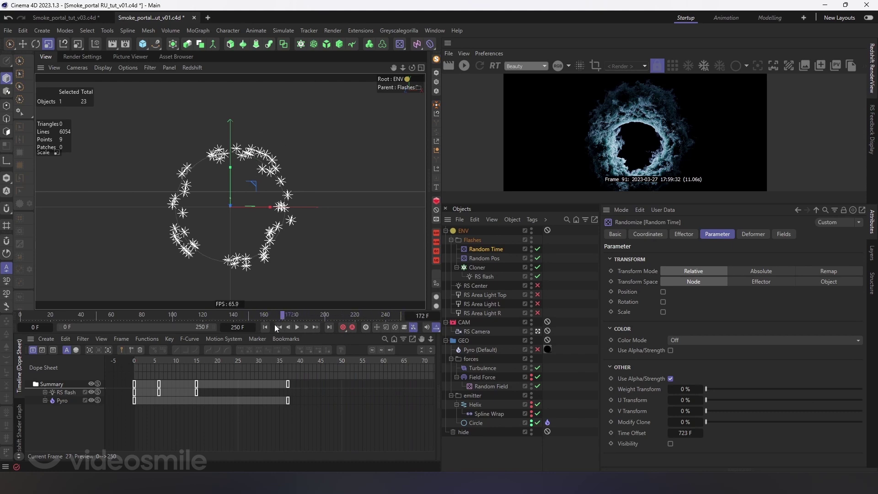
- Set the Cloner count to 70 and review the denser ring over time
{"action": "left_click", "coordinate": [478, 268]}
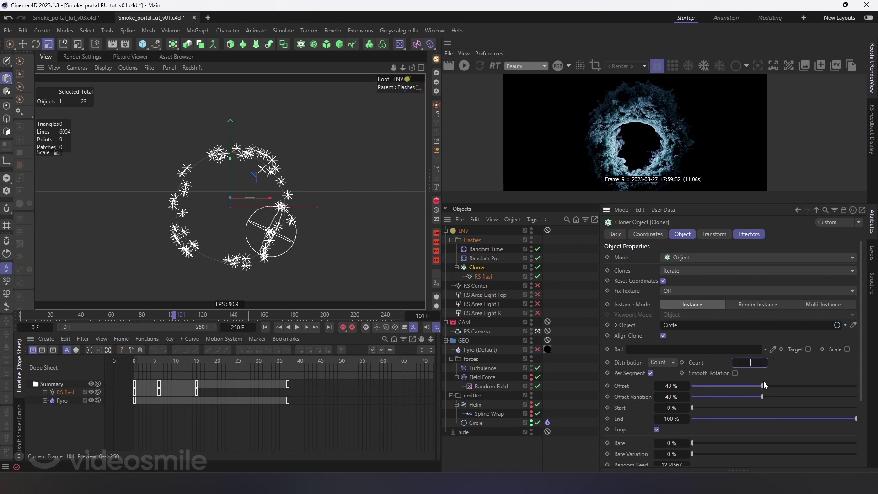
{"action": "type", "text": "70"}
{"action": "key", "text": "Return"}
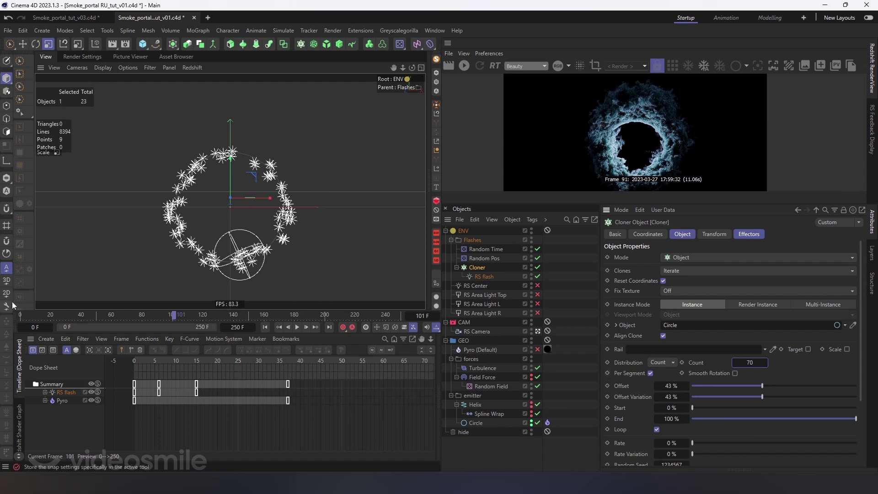
{"action": "mouse_move", "coordinate": [23, 315]}
{"action": "left_mouse_down"}
{"action": "mouse_move", "coordinate": [70, 315]}
{"action": "mouse_move", "coordinate": [32, 326]}
{"action": "mouse_move", "coordinate": [48, 326]}
{"action": "left_mouse_up"}
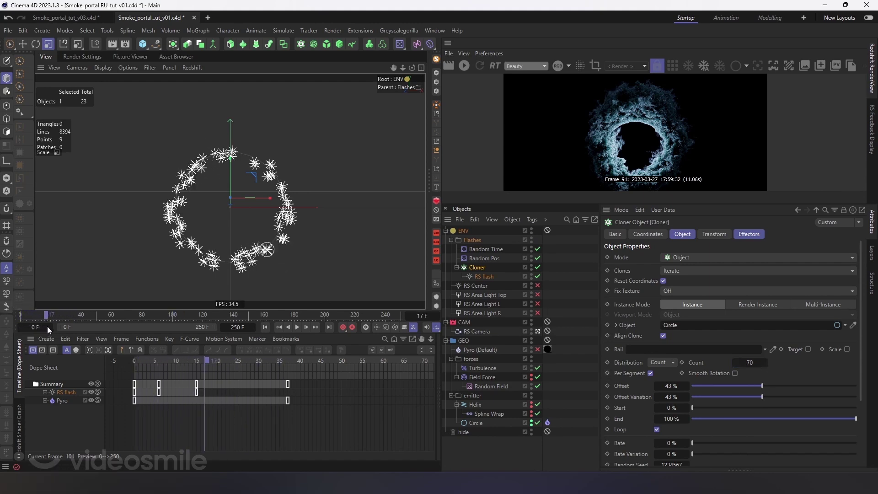
- Show the pyro smoke, start the interactive Redshift render, and switch off the area lights
{"action": "left_click", "coordinate": [538, 350]}
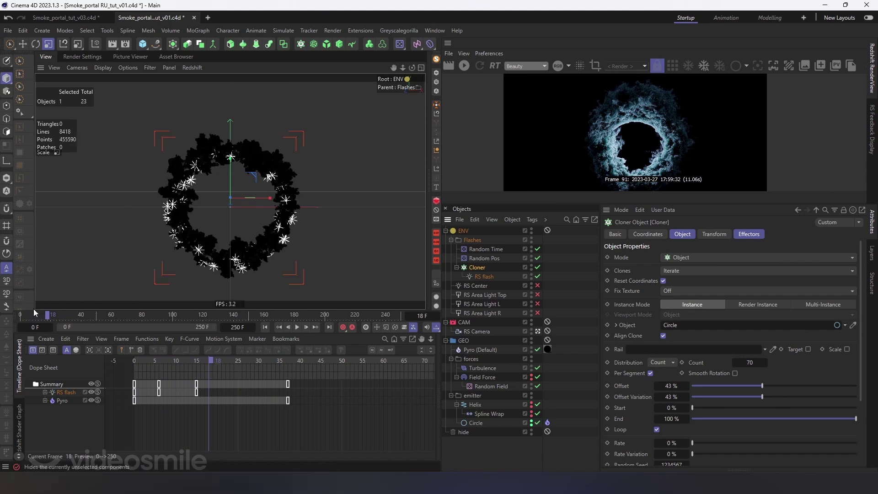
{"action": "left_click_drag", "start_coordinate": [23, 315], "coordinate": [407, 315]}
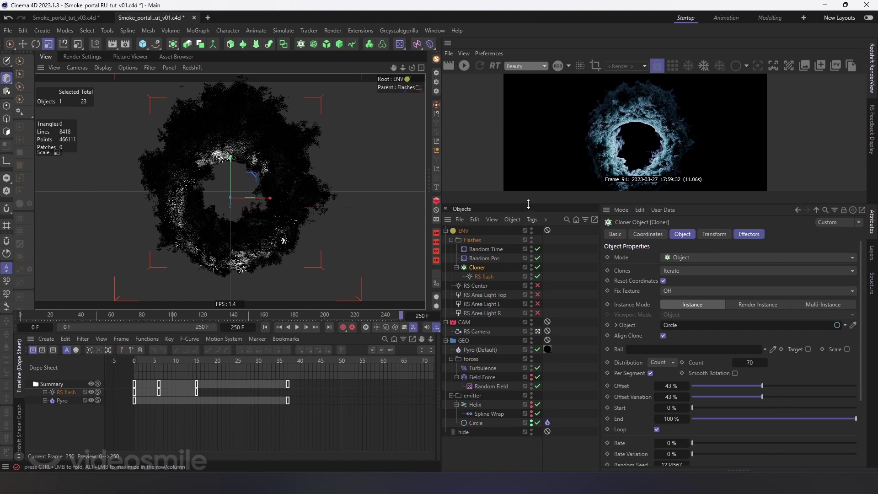
{"action": "left_click_drag", "start_coordinate": [530, 204], "coordinate": [530, 275]}
{"action": "left_click", "coordinate": [470, 67]}
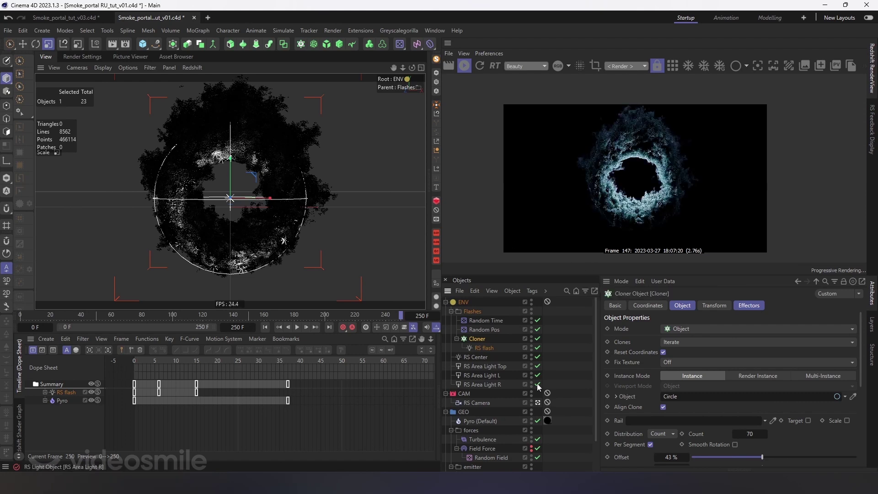
{"action": "left_click_drag", "start_coordinate": [537, 384], "coordinate": [538, 356]}
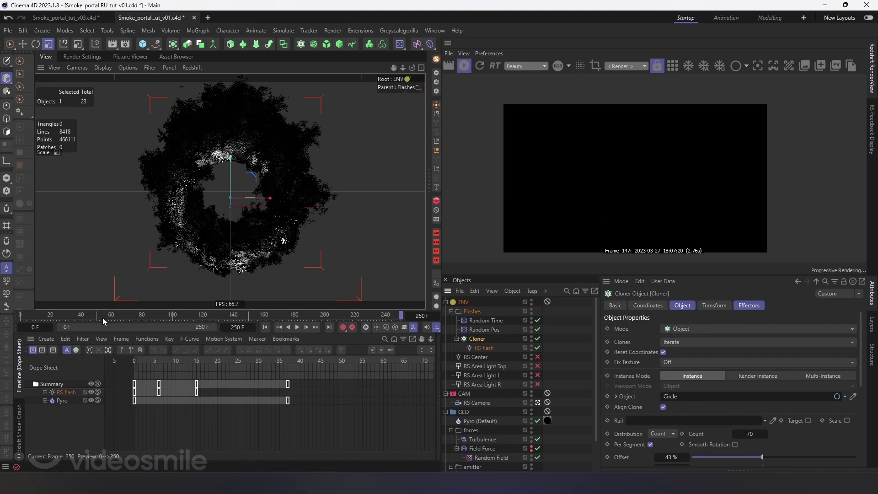
- Go to frame 69, select the RS flash keys, and set its Intensity to 50
{"action": "left_click", "coordinate": [112, 317]}
{"action": "key", "text": "g"}
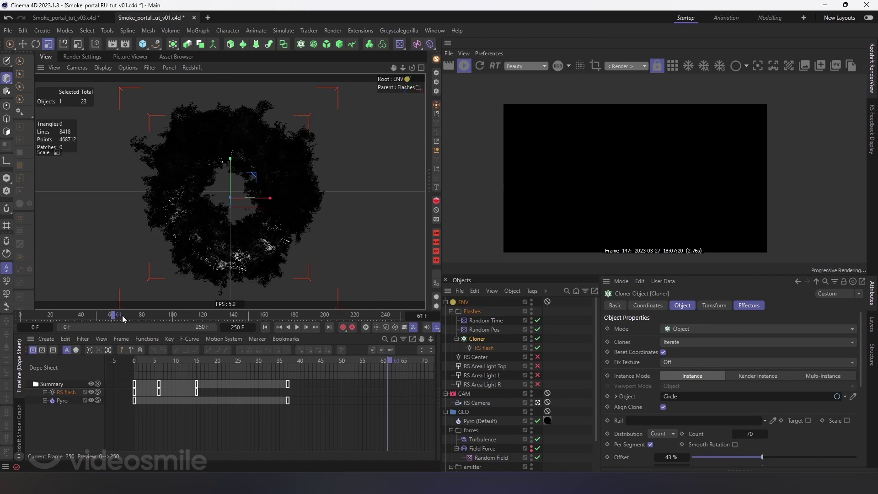
{"action": "left_click_drag", "start_coordinate": [125, 314], "coordinate": [131, 316]}
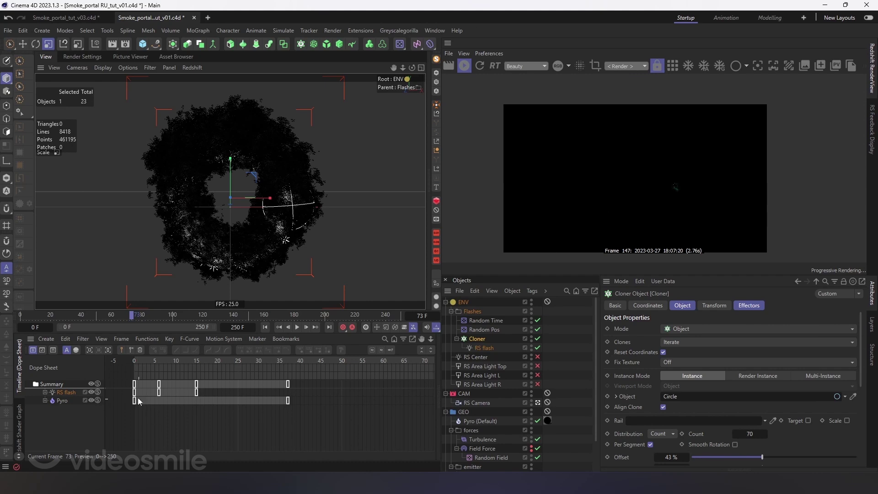
{"action": "left_click_drag", "start_coordinate": [129, 378], "coordinate": [202, 396]}
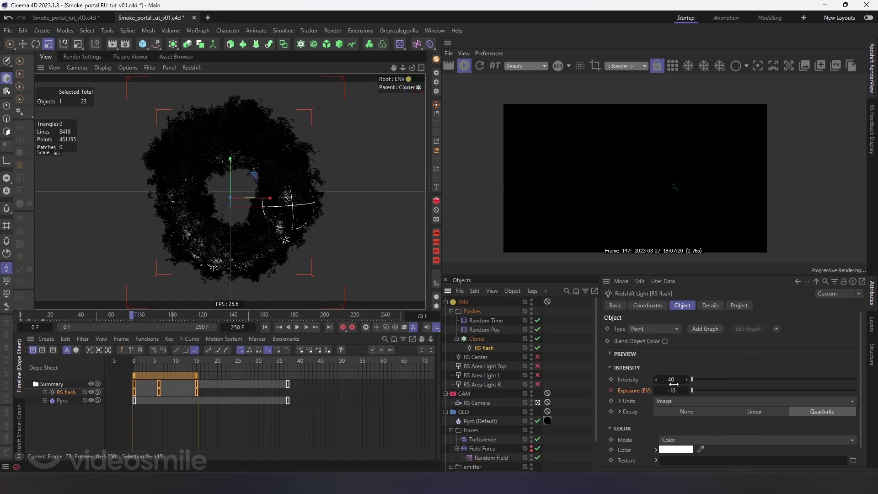
{"action": "left_click", "coordinate": [671, 379]}
{"action": "type", "text": "50"}
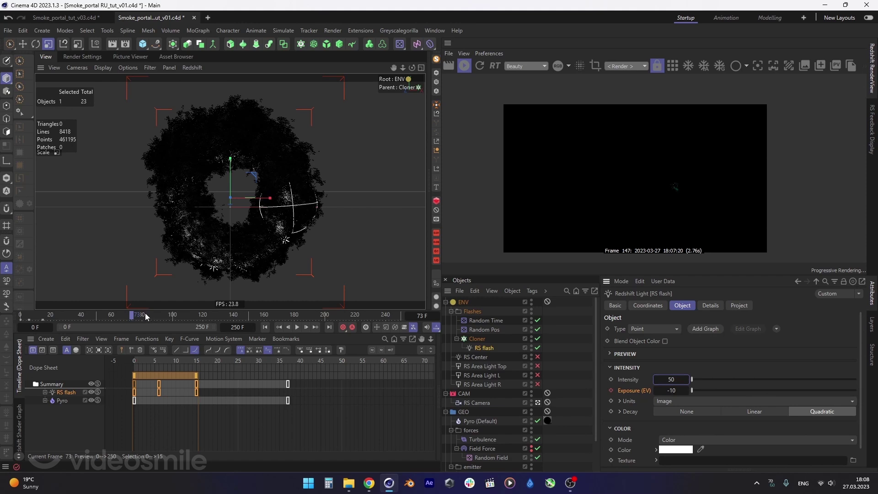
- Set the RS flash key at frame 6 to a value of 0
{"action": "left_click", "coordinate": [309, 327]}
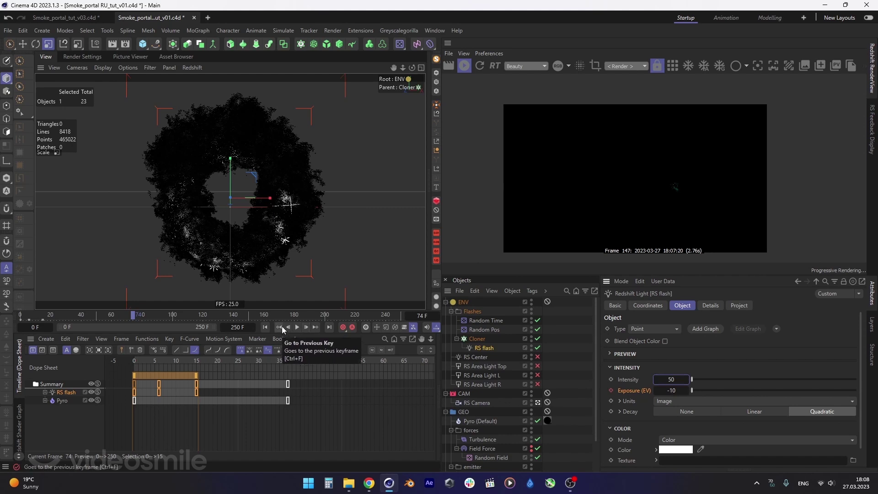
{"action": "left_click", "coordinate": [287, 327]}
{"action": "left_click", "coordinate": [288, 327]}
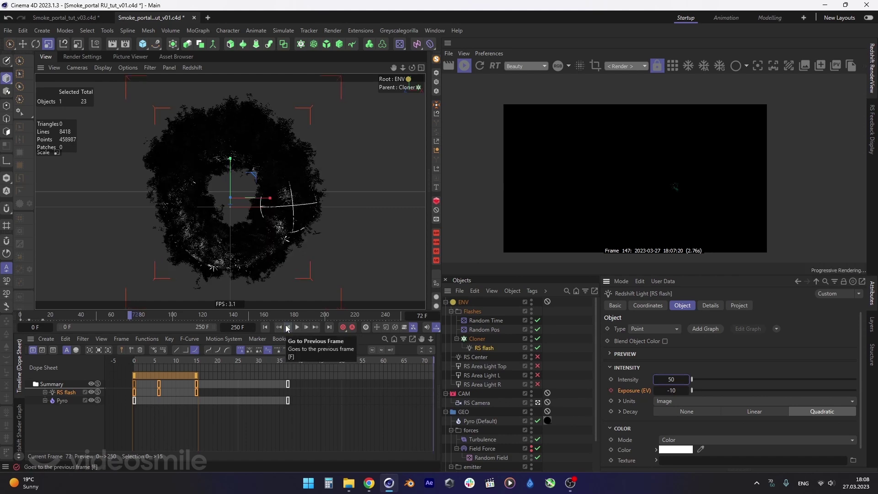
{"action": "left_click", "coordinate": [159, 392]}
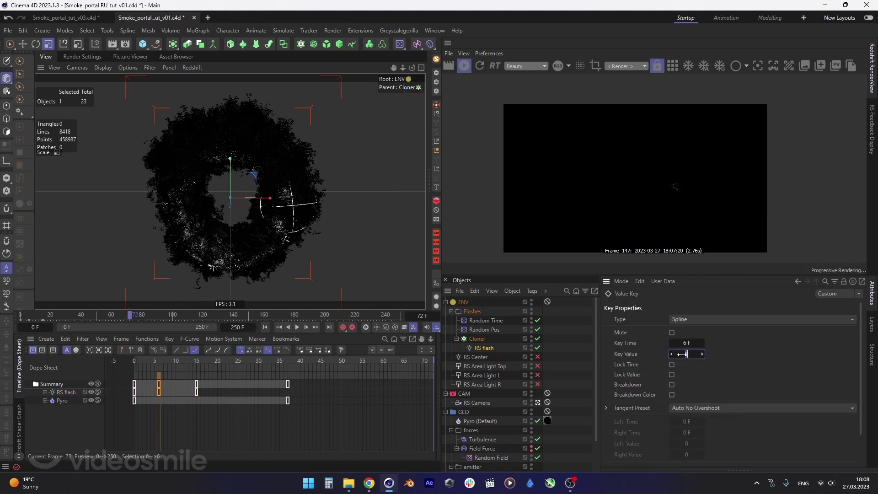
{"action": "type", "text": "0"}
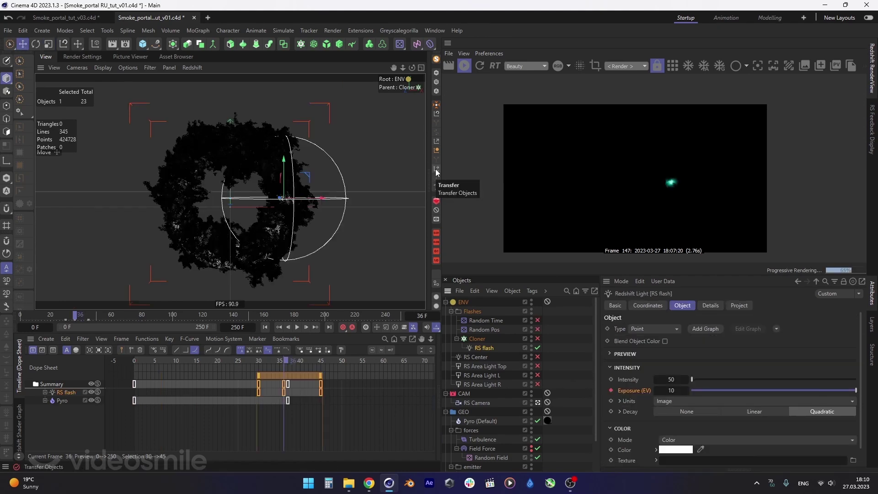
- Set the Pyro Volume shader's absorption coefficient to 0.15
{"action": "left_click", "coordinate": [429, 170]}
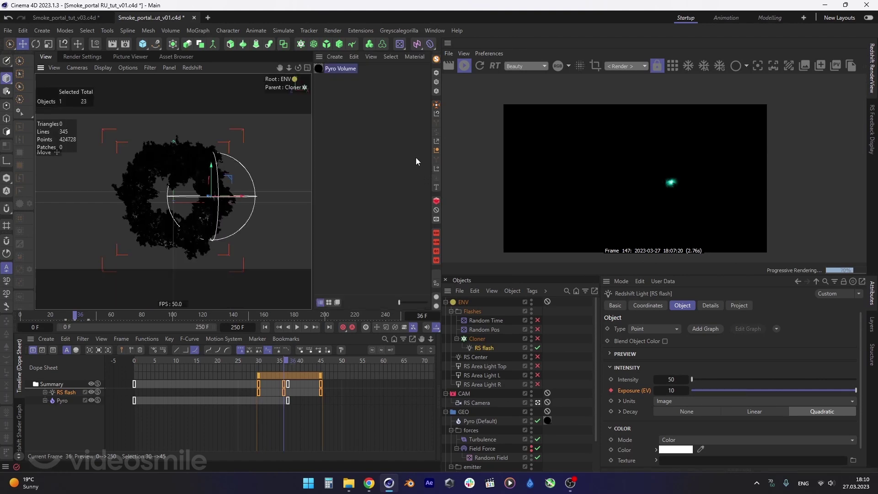
{"action": "double_click", "coordinate": [319, 72]}
{"action": "left_click", "coordinate": [184, 410]}
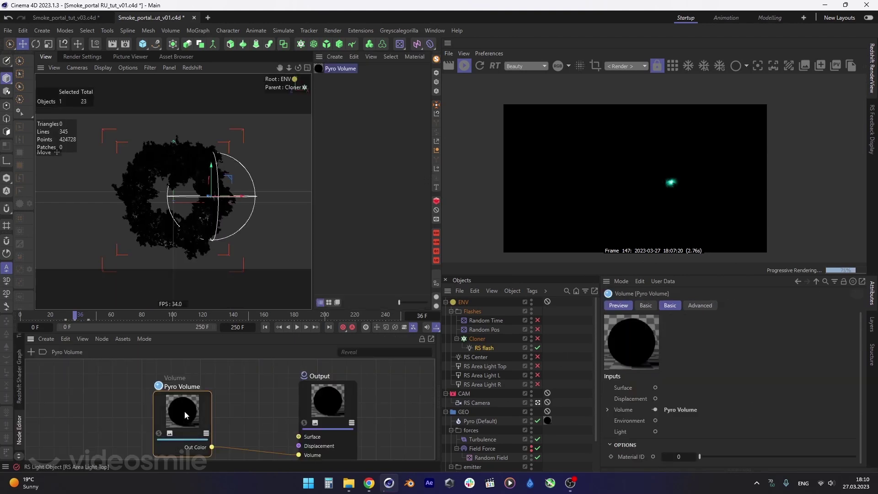
{"action": "scroll", "coordinate": [611, 388], "scroll_direction": "down", "scroll_amount": 5}
{"action": "scroll", "coordinate": [612, 388], "scroll_direction": "down", "scroll_amount": 4}
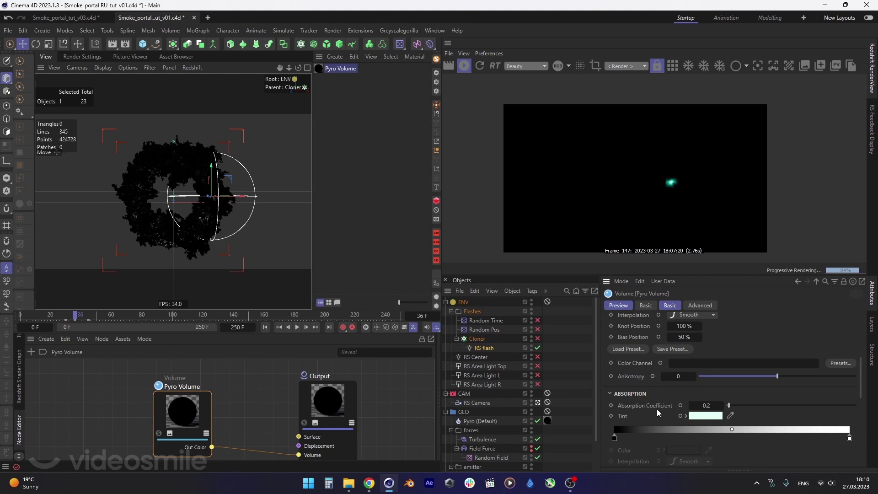
{"action": "left_click", "coordinate": [706, 405]}
{"action": "key", "text": "BackSpace"}
{"action": "type", "text": "15"}
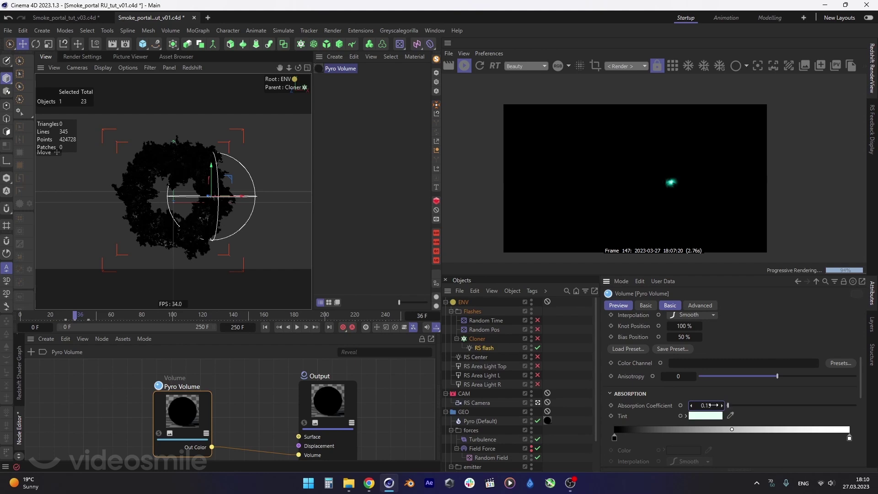
{"action": "key", "text": "Return"}
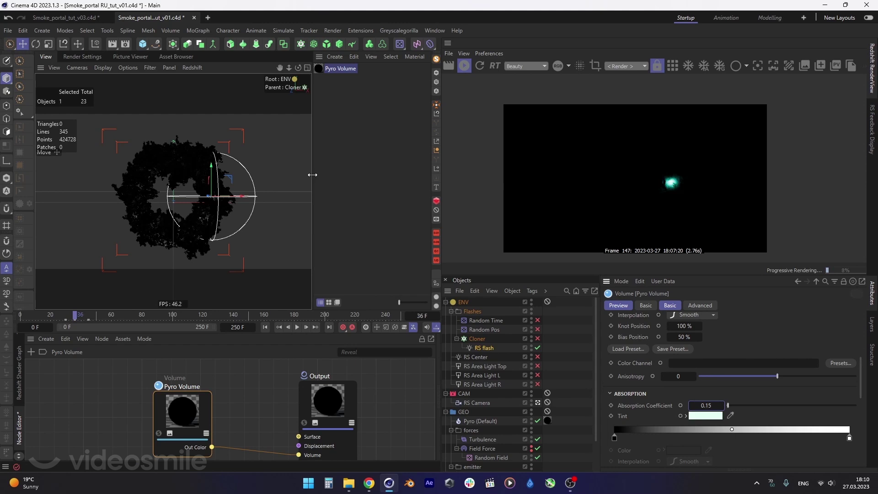
- Re-enable the Cloner and both Random effectors, then close the material panel
{"action": "left_click", "coordinate": [538, 338]}
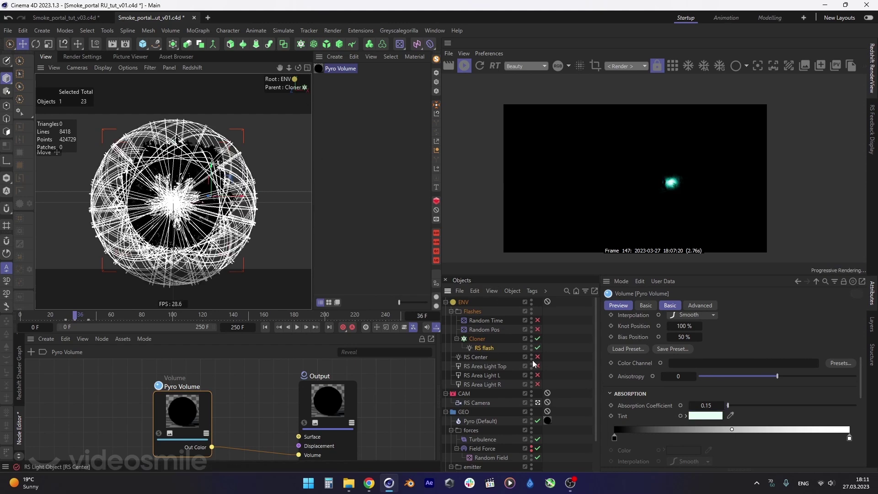
{"action": "left_click_drag", "start_coordinate": [538, 329], "coordinate": [544, 311]}
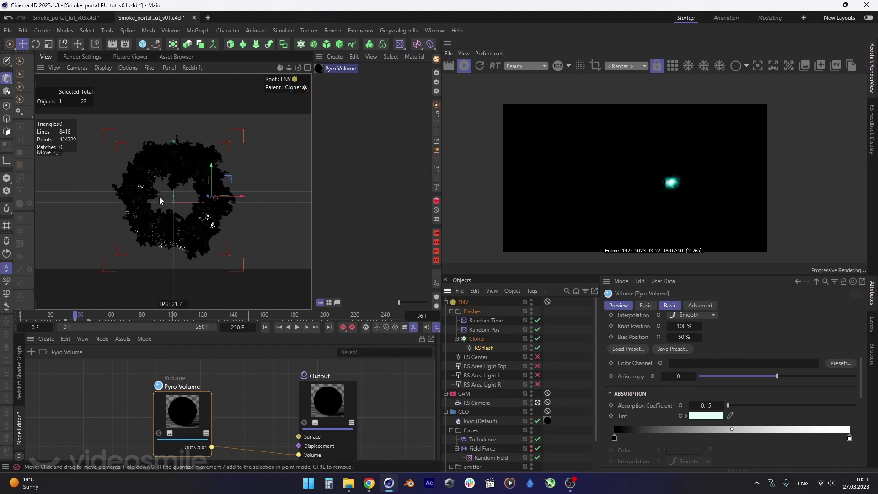
{"action": "left_click", "coordinate": [317, 51]}
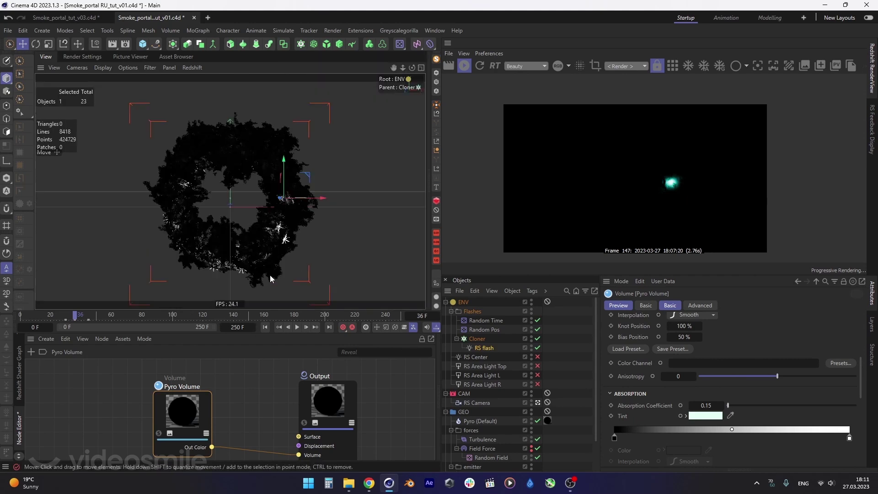
- Show the Dope Sheet timeline and scrub through frames 59 to 101
{"action": "left_click", "coordinate": [19, 350]}
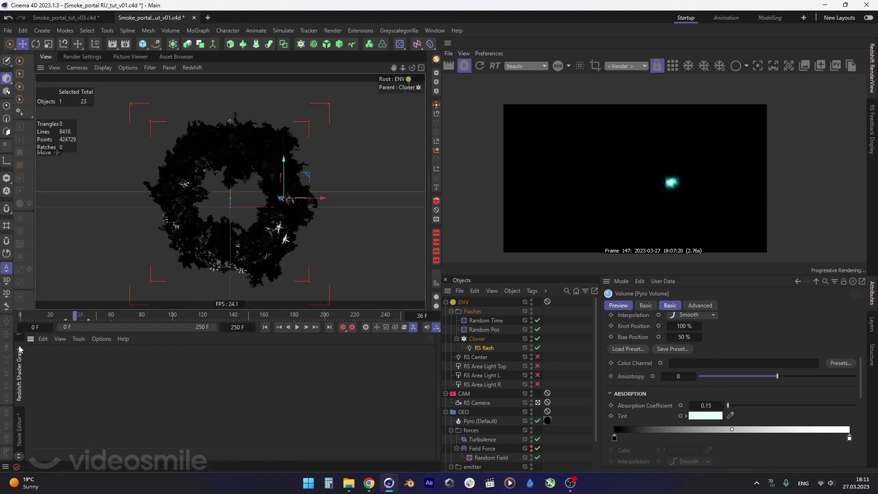
{"action": "left_click", "coordinate": [20, 344]}
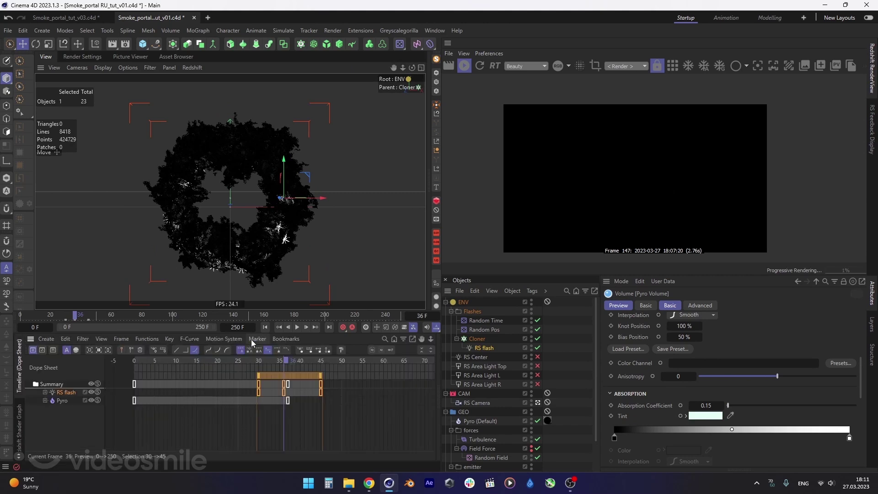
{"action": "left_click", "coordinate": [110, 319]}
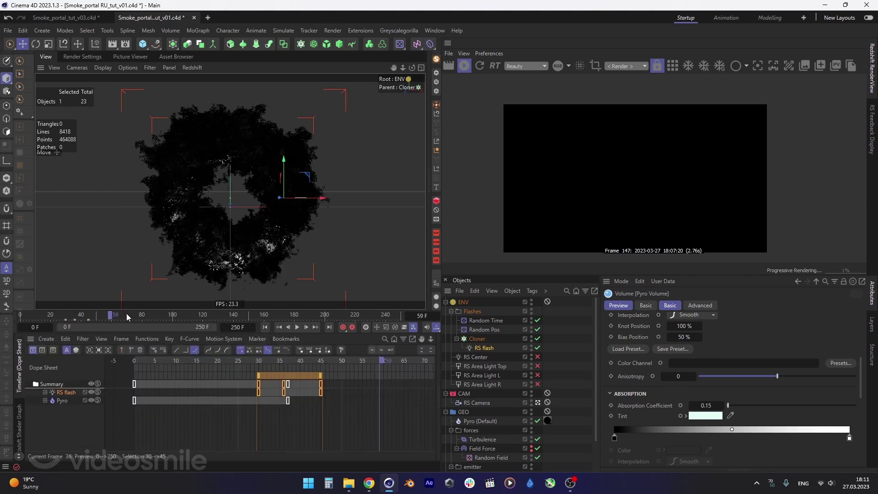
{"action": "left_click_drag", "start_coordinate": [127, 316], "coordinate": [131, 316]}
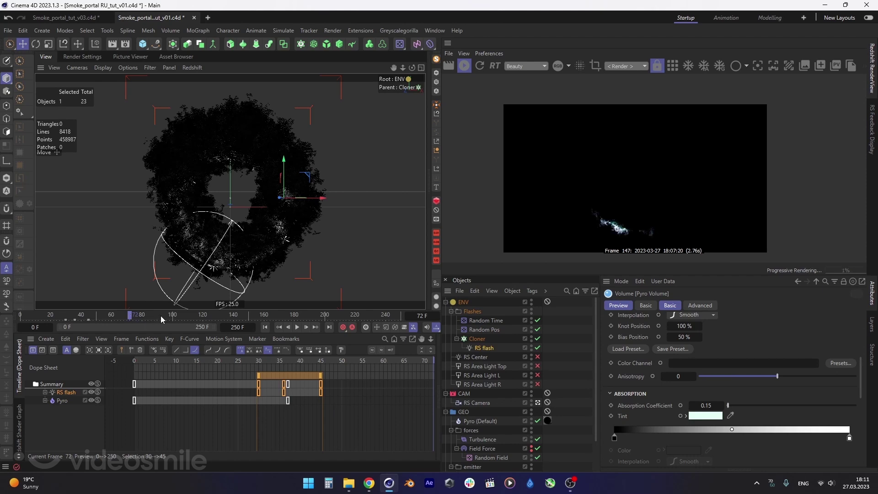
{"action": "left_click", "coordinate": [165, 315]}
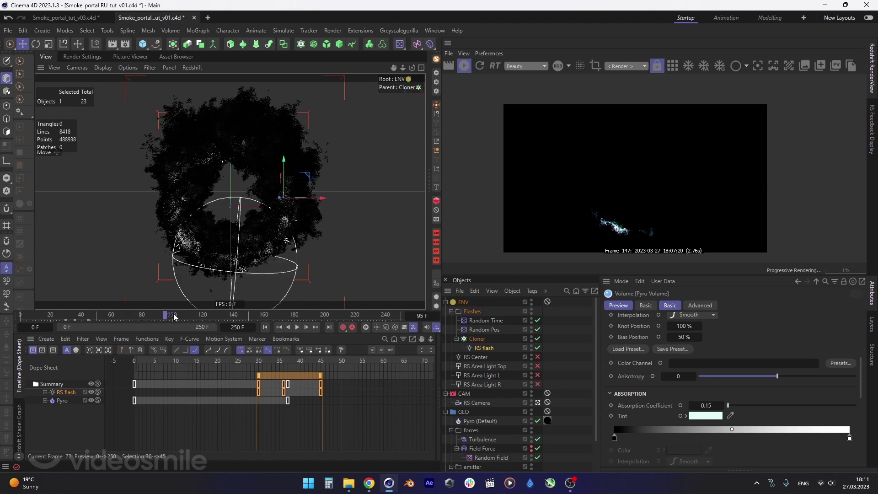
{"action": "left_click", "coordinate": [174, 317]}
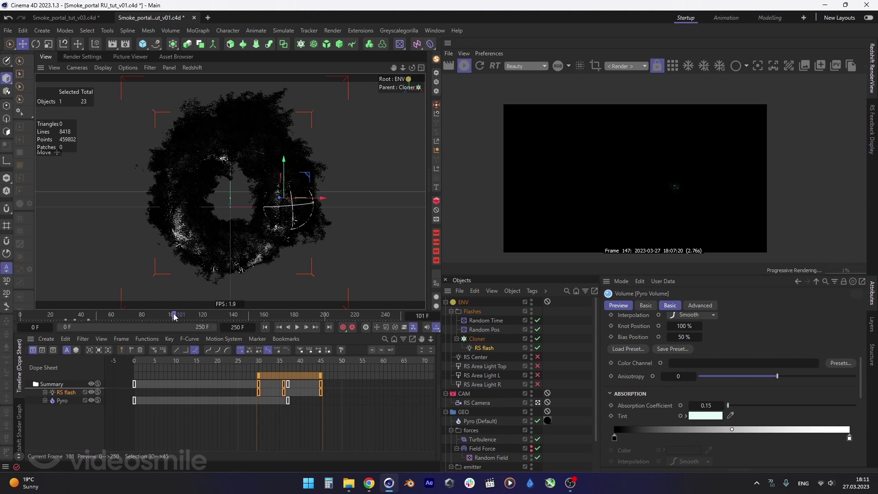
- Settle on frame 140 and enable RS Center and the three area lights
{"action": "left_click", "coordinate": [229, 319]}
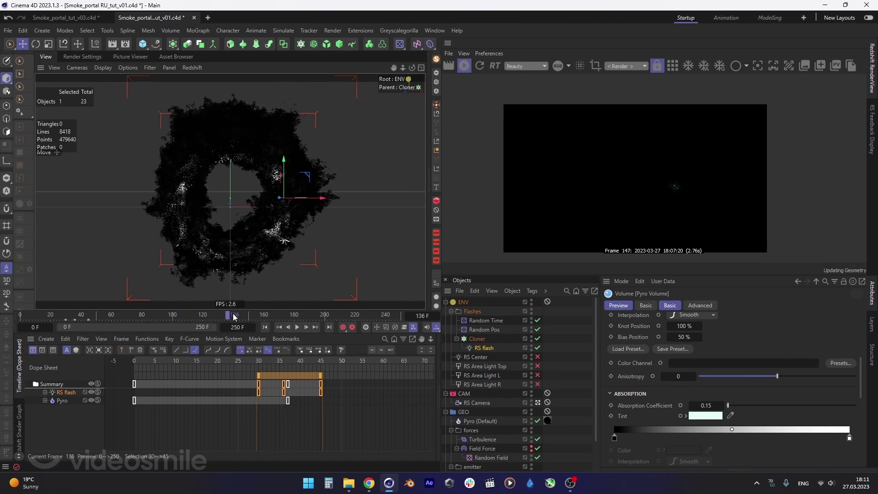
{"action": "left_click_drag", "start_coordinate": [237, 317], "coordinate": [238, 317]}
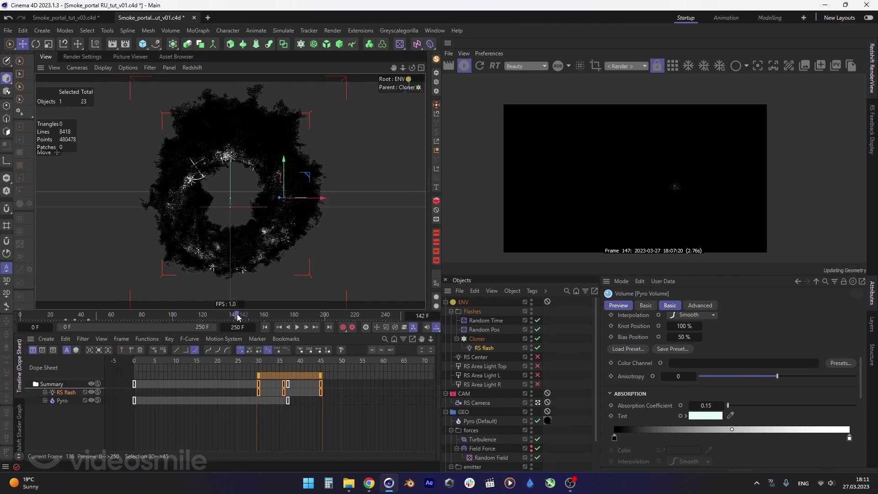
{"action": "left_click", "coordinate": [234, 316]}
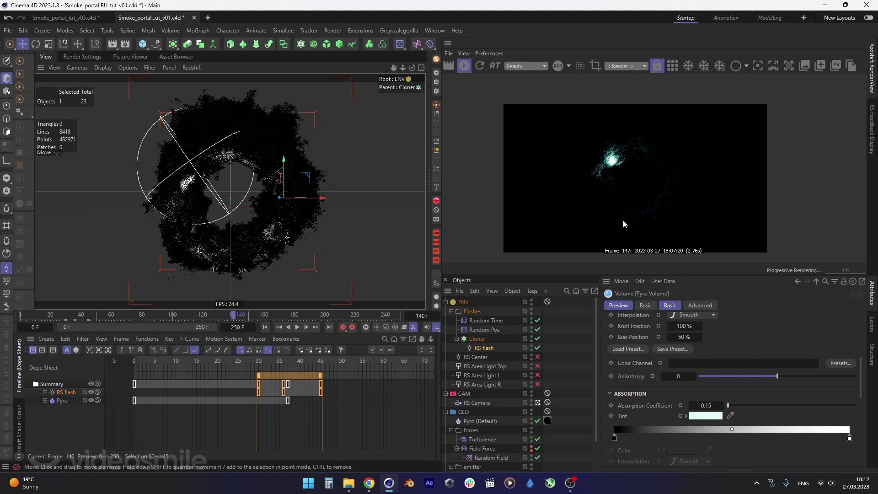
{"action": "left_click_drag", "start_coordinate": [538, 357], "coordinate": [537, 384]}
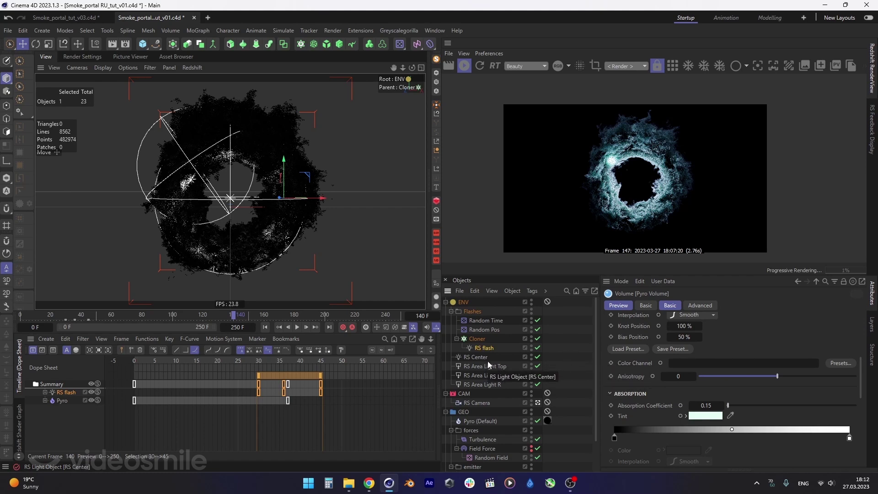
- Set the RS Center light's intensity to 250
{"action": "left_click", "coordinate": [478, 376]}
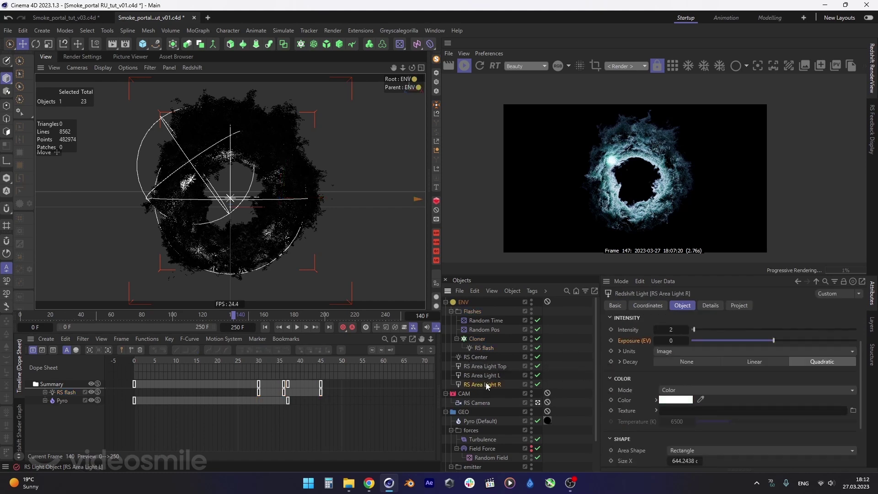
{"action": "left_click", "coordinate": [476, 357]}
{"action": "left_click", "coordinate": [682, 379]}
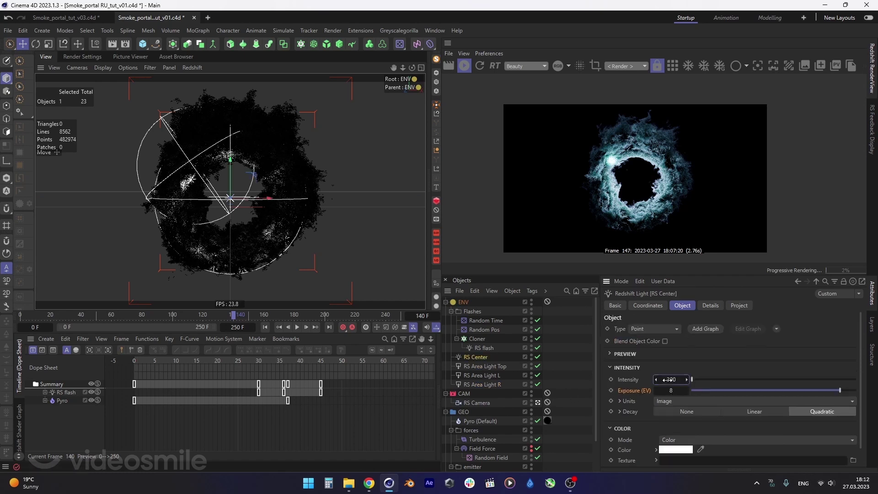
{"action": "type", "text": "250"}
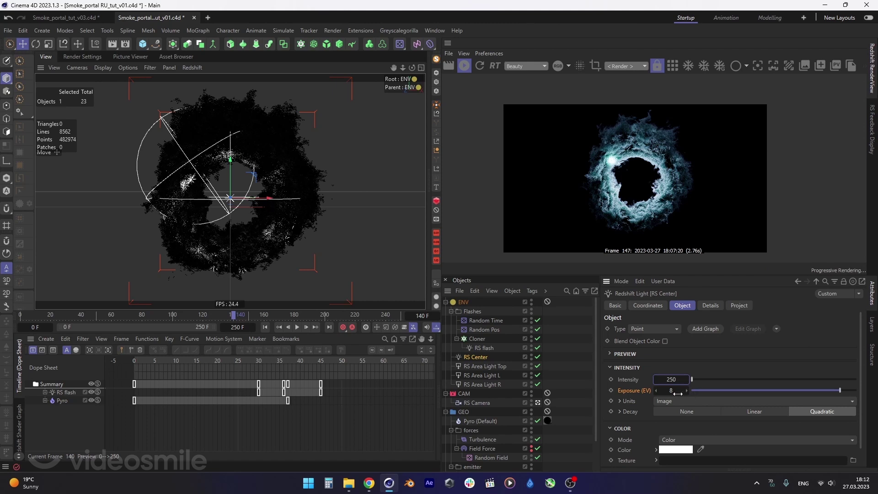
- Set all three RS Area Lights to intensity 1.5 and open Render Settings
{"action": "left_click", "coordinate": [493, 385]}
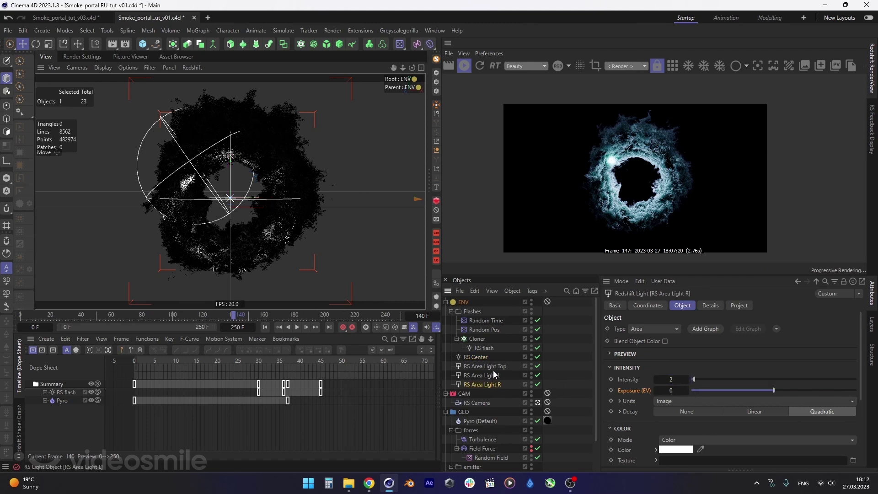
{"action": "left_click", "coordinate": [486, 366], "text": "shift"}
{"action": "left_click", "coordinate": [679, 379]}
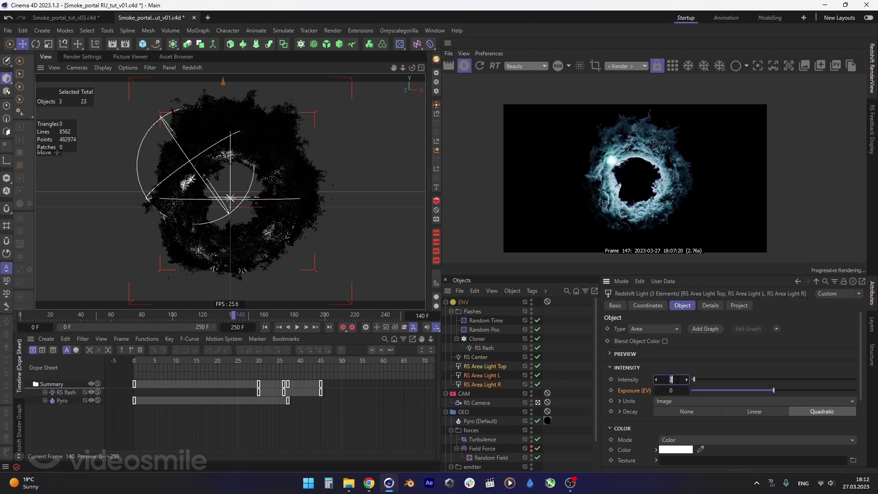
{"action": "type", "text": ".5"}
{"action": "key", "text": "Return"}
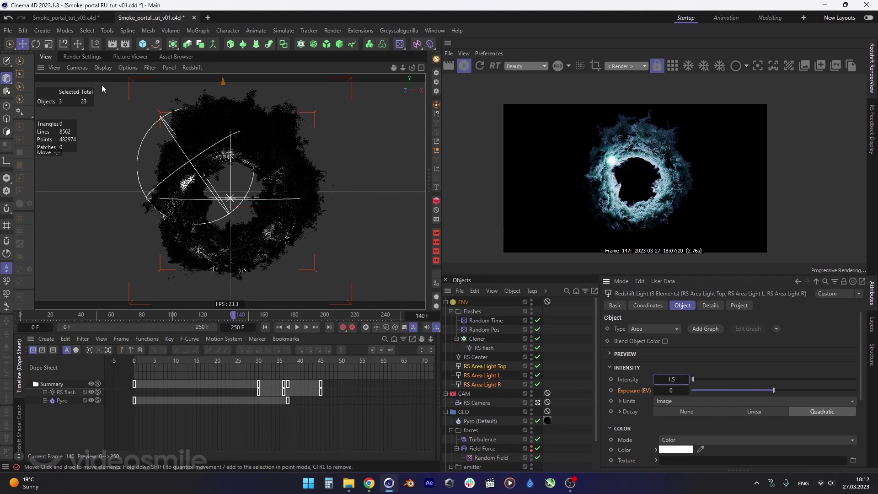
{"action": "left_click", "coordinate": [74, 57]}
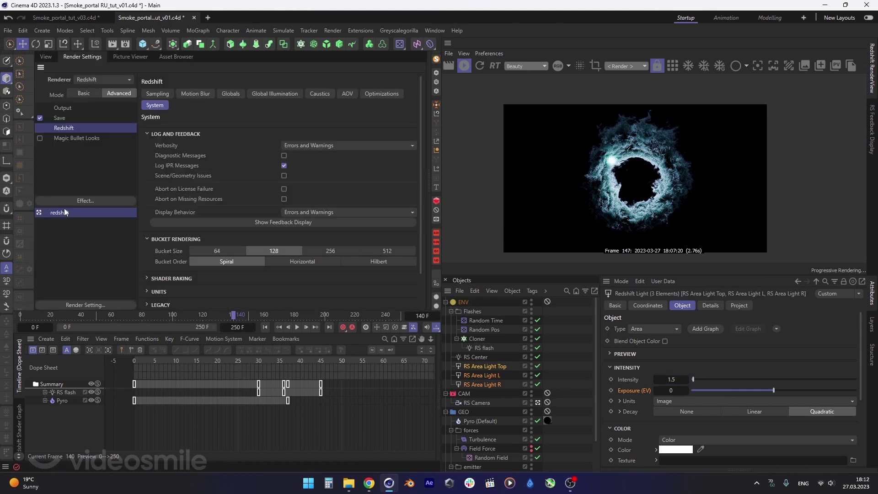
- Add a new active 'My Render Setting' using Redshift in Advanced mode
{"action": "left_click", "coordinate": [79, 303]}
{"action": "left_click", "coordinate": [78, 319]}
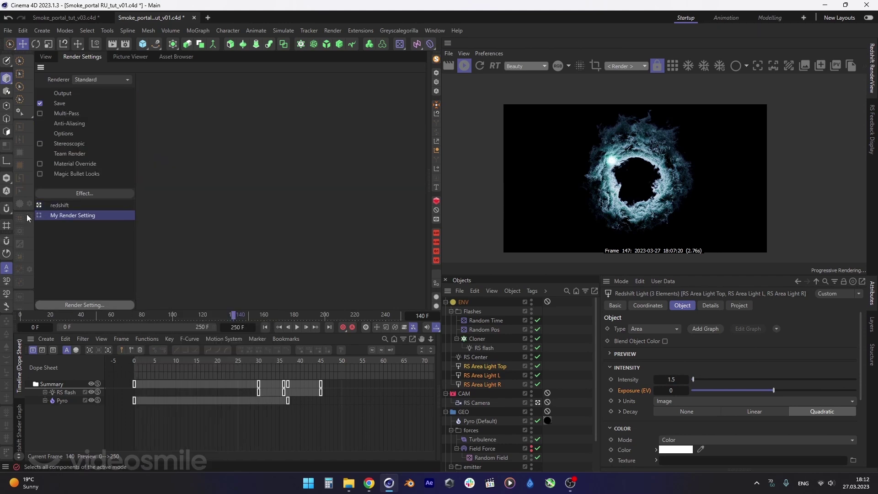
{"action": "left_click", "coordinate": [39, 215]}
{"action": "left_click", "coordinate": [100, 79]}
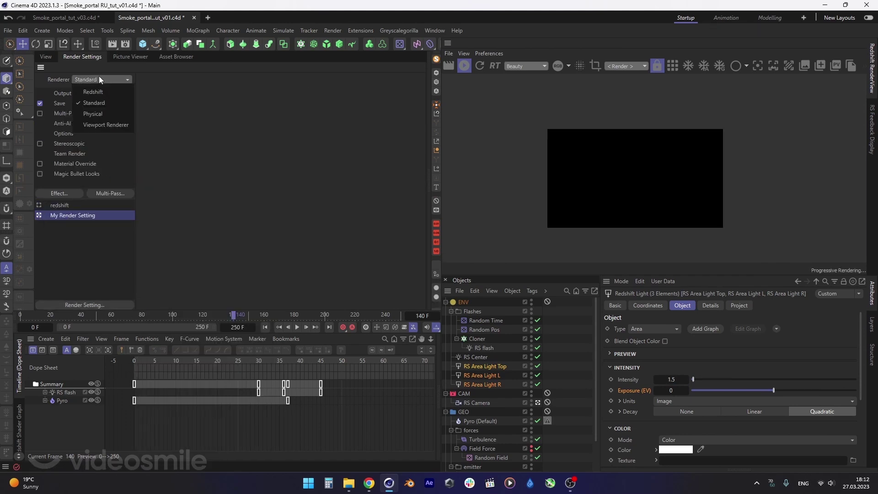
{"action": "left_click", "coordinate": [101, 92]}
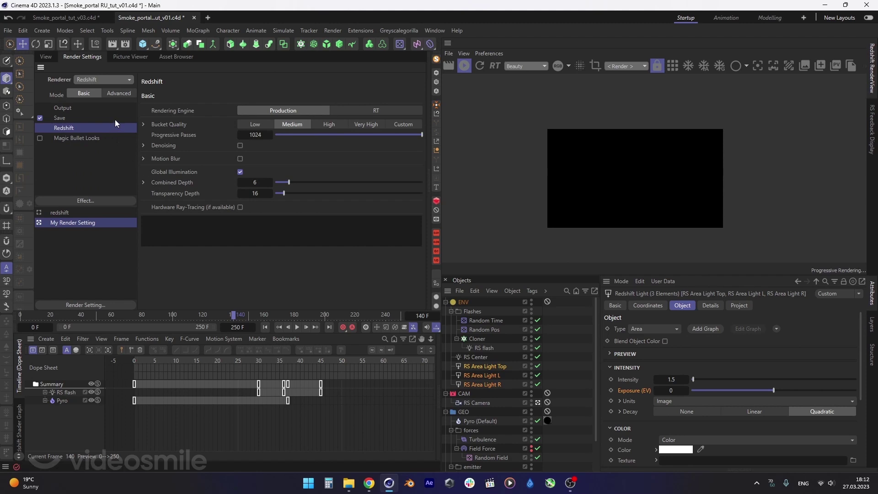
{"action": "left_click", "coordinate": [111, 92]}
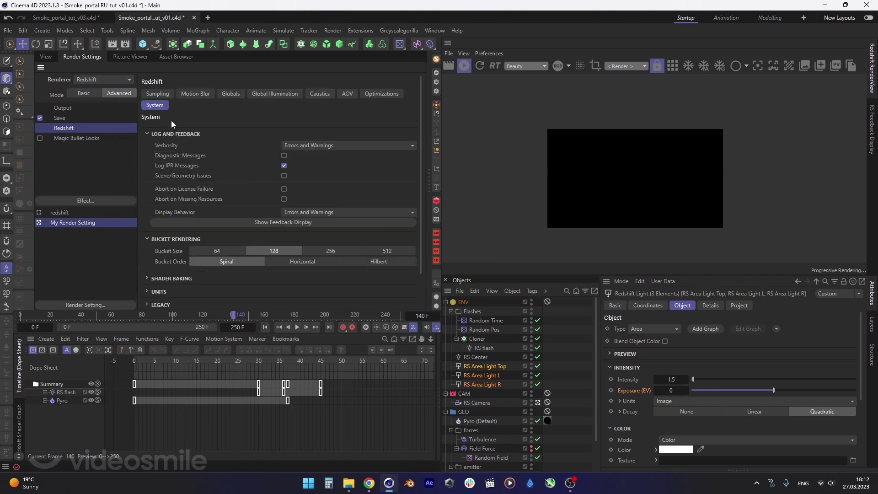
- Set the sampling Threshold to 0.04 and review the motion blur and GI settings
{"action": "left_click", "coordinate": [157, 94]}
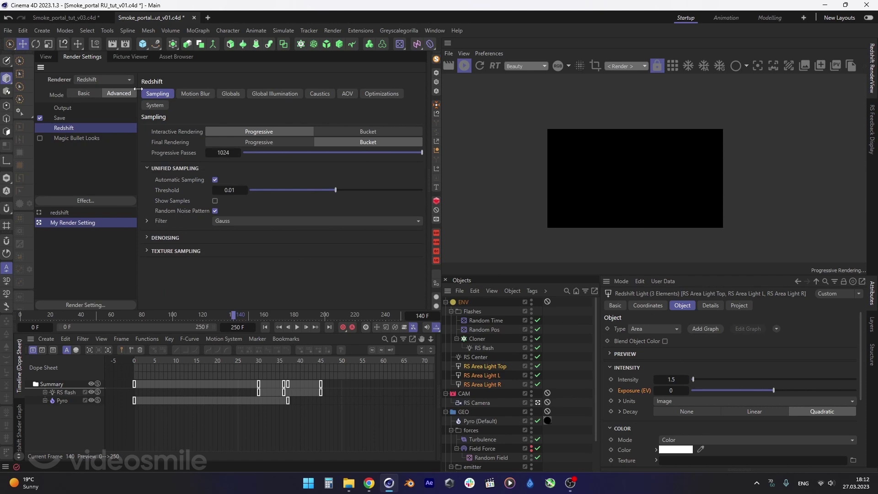
{"action": "left_click", "coordinate": [233, 189]}
{"action": "type", "text": "0.04"}
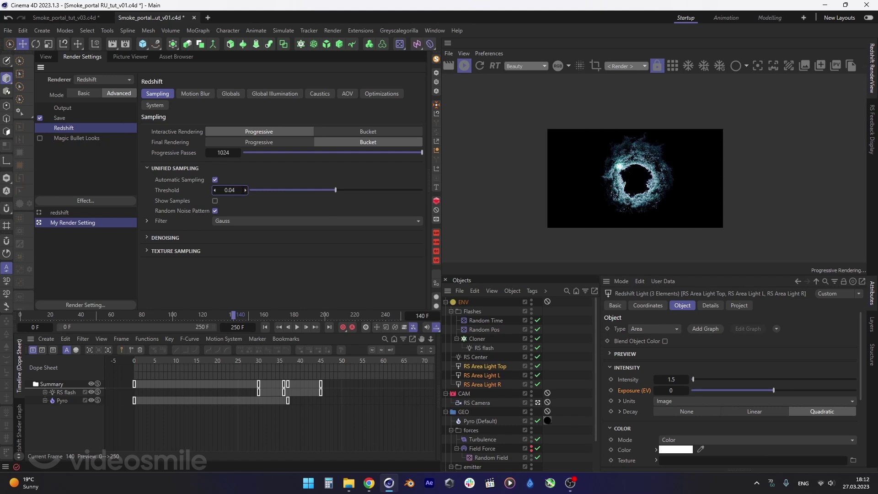
{"action": "left_click", "coordinate": [196, 95]}
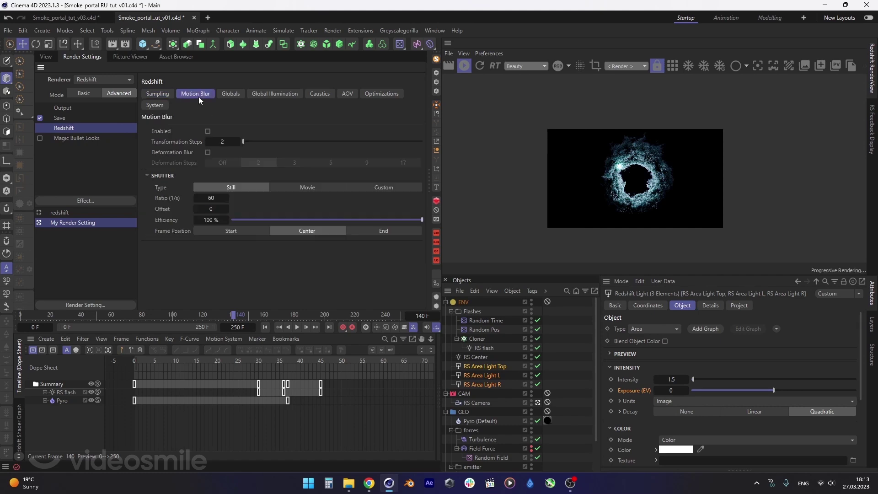
{"action": "left_click", "coordinate": [230, 94]}
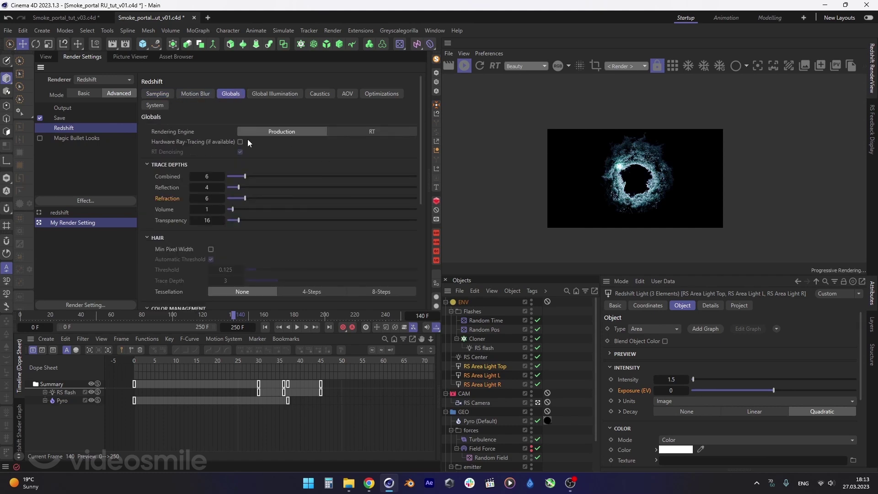
{"action": "left_click", "coordinate": [265, 94]}
{"action": "left_click", "coordinate": [226, 129]}
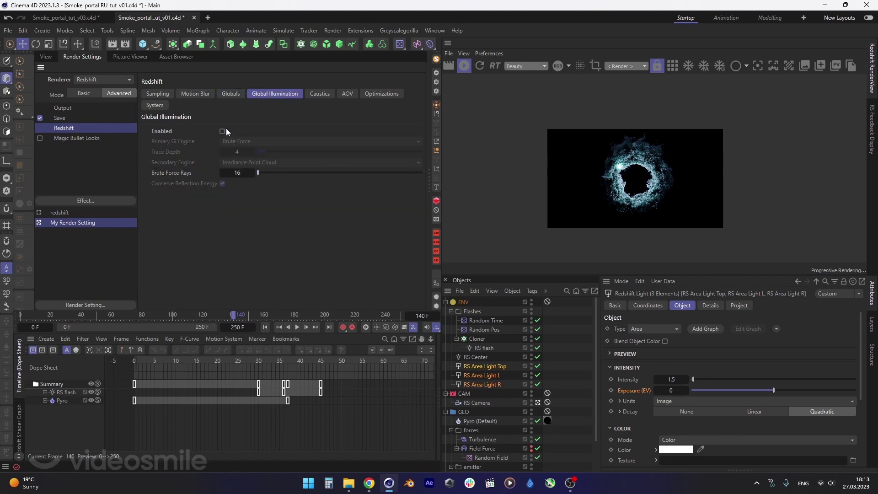
{"action": "left_click", "coordinate": [230, 94]}
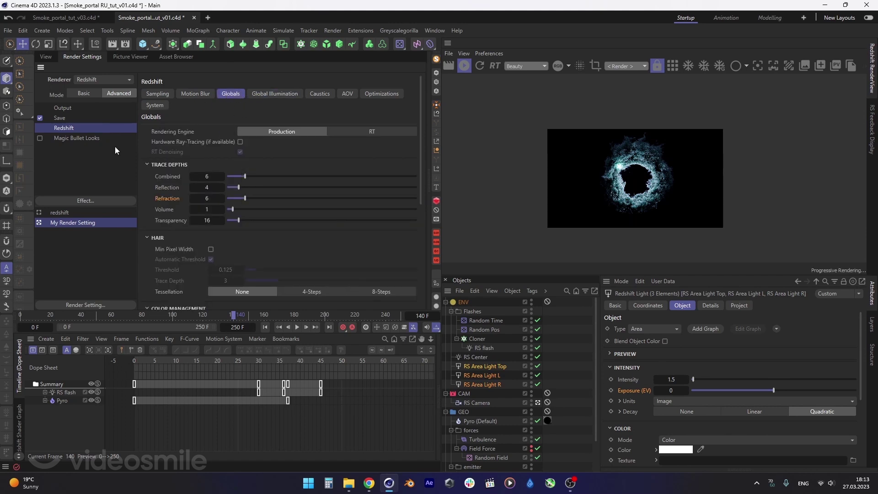
- Set trace depths to Combined 2, Reflection 1 and Refraction 1
{"action": "left_click", "coordinate": [205, 177]}
{"action": "type", "text": "2"}
{"action": "key", "text": "Tab"}
{"action": "type", "text": "1"}
{"action": "key", "text": "Tab"}
{"action": "type", "text": "1"}
{"action": "key", "text": "Tab"}
{"action": "scroll", "coordinate": [156, 241], "scroll_direction": "down", "scroll_amount": 3}
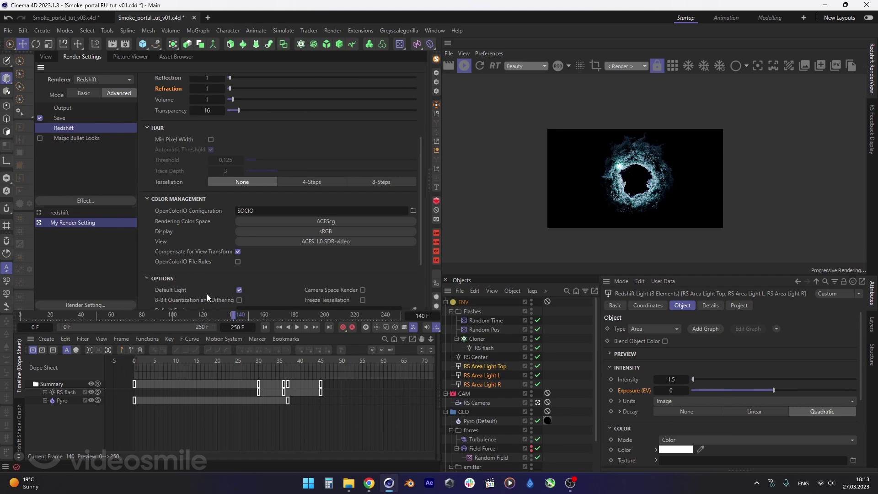
{"action": "scroll", "coordinate": [171, 260], "scroll_direction": "up", "scroll_amount": 5}
- After checking GI and Caustics, disable AOV output and set Bucket Size to 512
{"action": "left_click", "coordinate": [274, 94]}
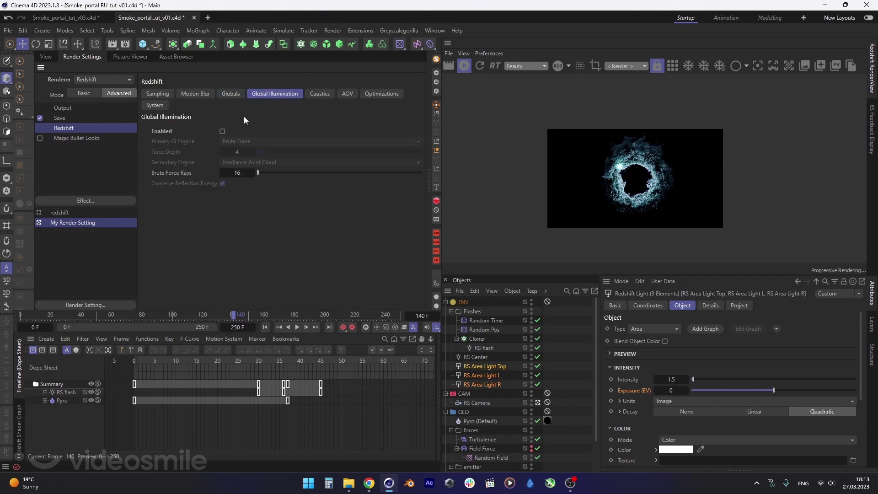
{"action": "left_click", "coordinate": [326, 93]}
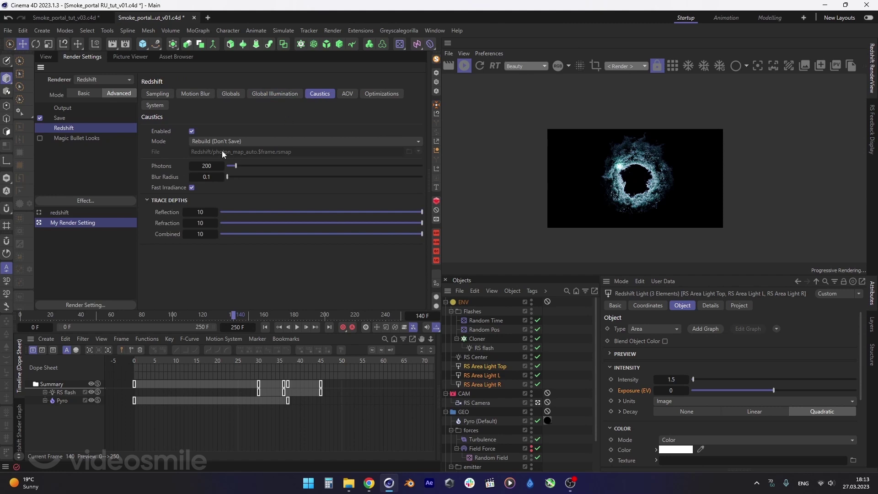
{"action": "left_click", "coordinate": [344, 94]}
{"action": "left_click", "coordinate": [390, 132]}
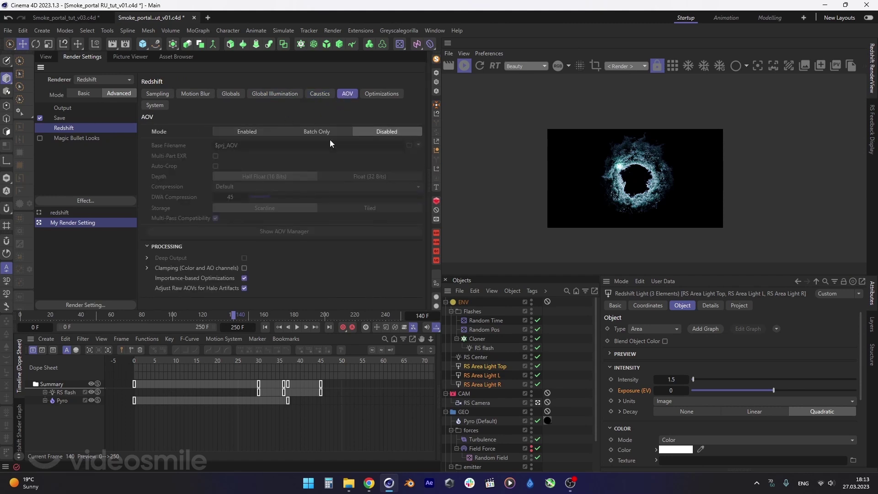
{"action": "left_click", "coordinate": [382, 93]}
{"action": "left_click", "coordinate": [155, 105]}
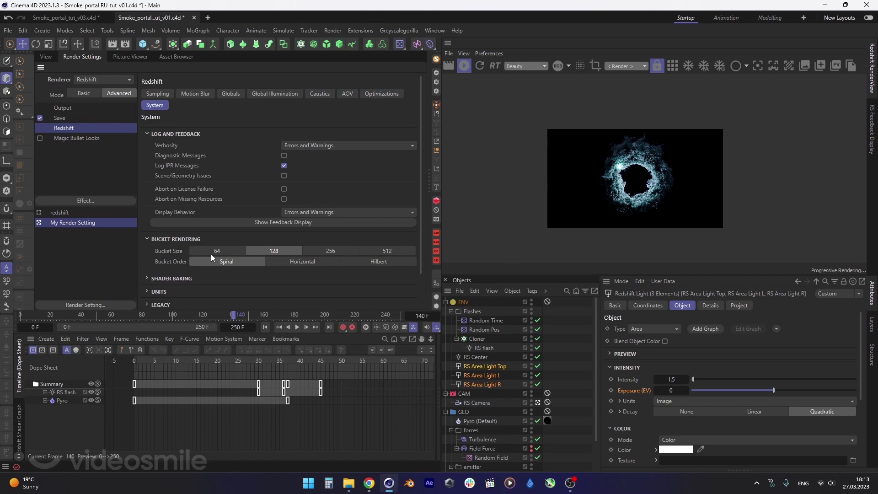
{"action": "left_click", "coordinate": [388, 252]}
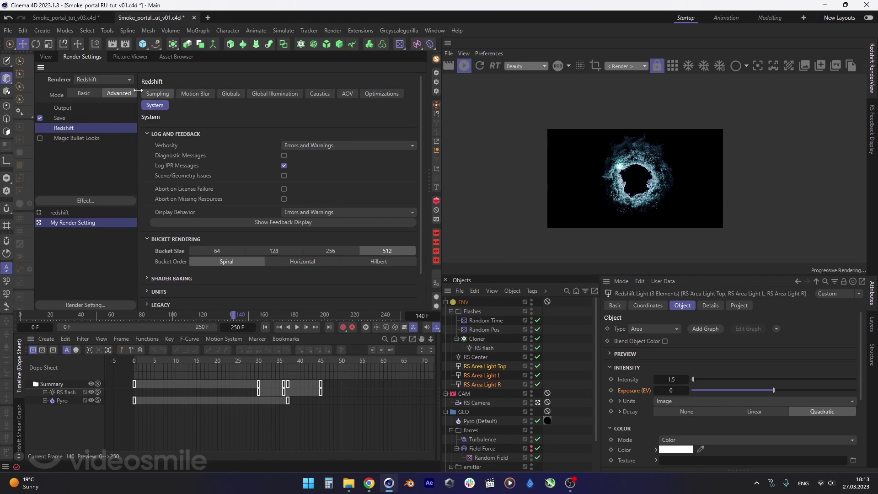
- Copy the old redshift setting's output path into My Render Setting's save path
{"action": "left_click", "coordinate": [62, 118]}
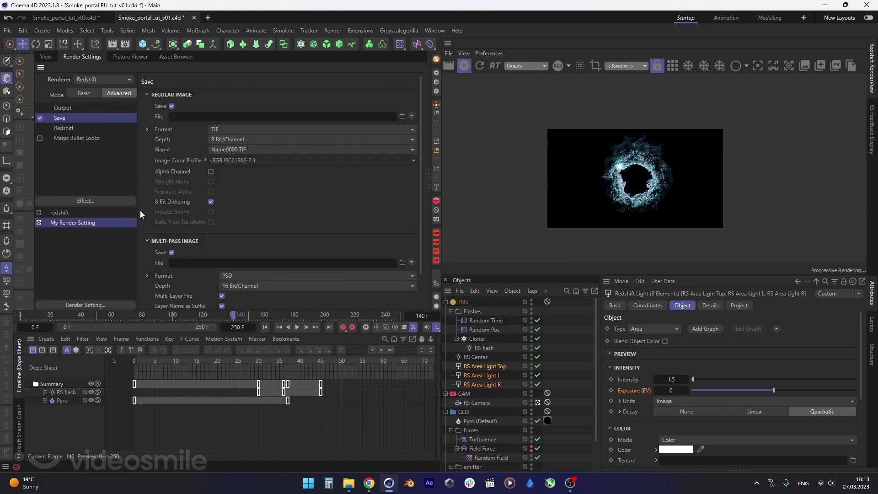
{"action": "left_click", "coordinate": [56, 213]}
{"action": "left_click", "coordinate": [171, 116]}
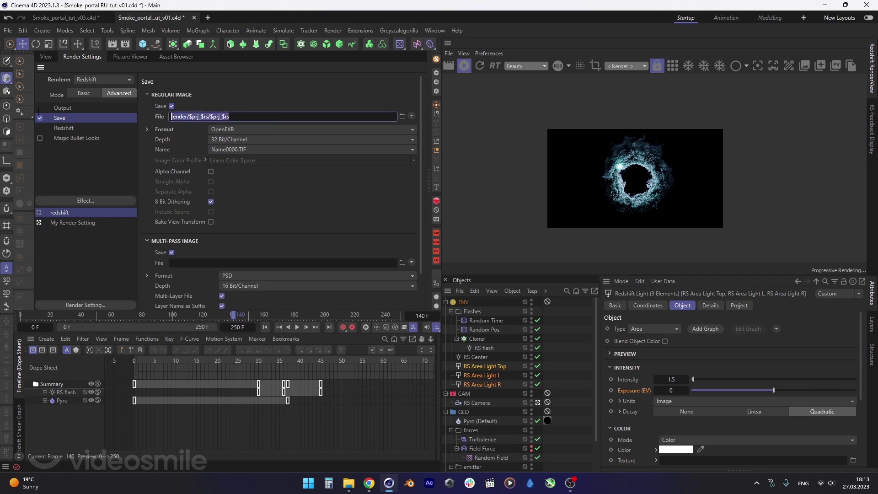
{"action": "left_click", "coordinate": [57, 223]}
{"action": "type", "text": "render/$prj_$rs/$prj_$rs"}
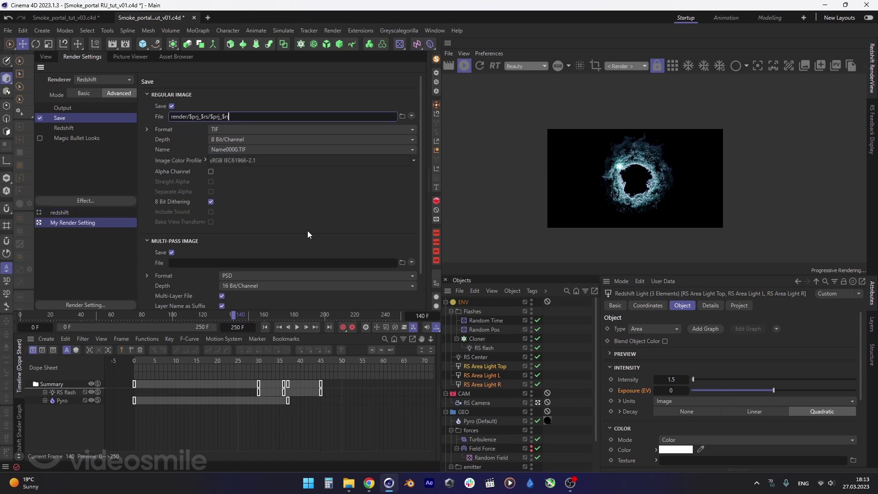
{"action": "key", "text": "Return"}
- Set the output frame rate to 25 and the frame range to all frames (0–250)
{"action": "left_click", "coordinate": [56, 109]}
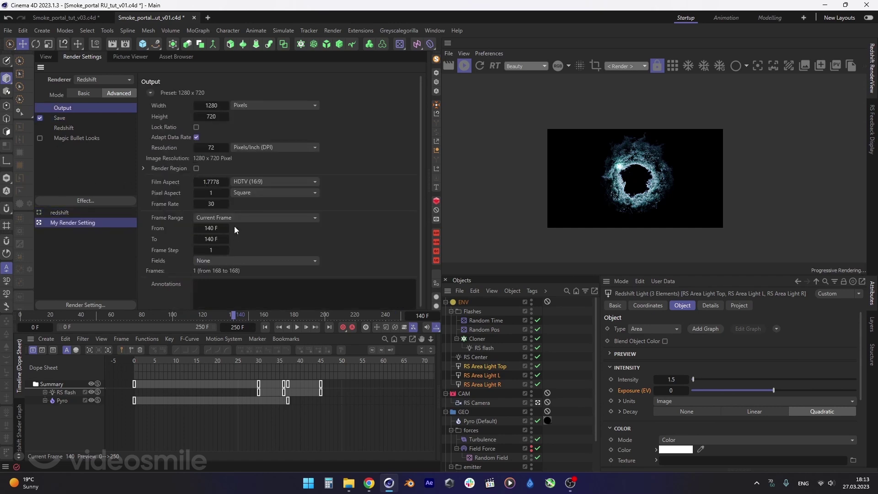
{"action": "double_click", "coordinate": [211, 203]}
{"action": "type", "text": "25"}
{"action": "key", "text": "Return"}
{"action": "key", "text": "ctrl+d"}
{"action": "left_click", "coordinate": [617, 305]}
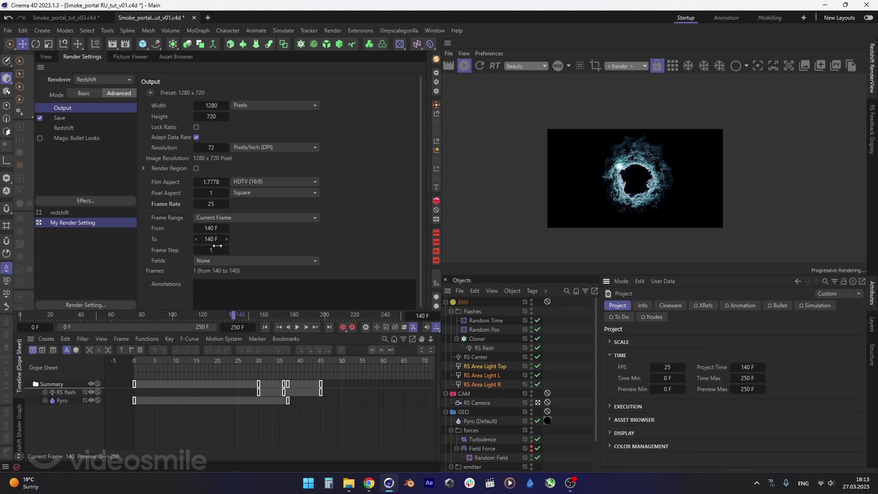
{"action": "left_click", "coordinate": [215, 218]}
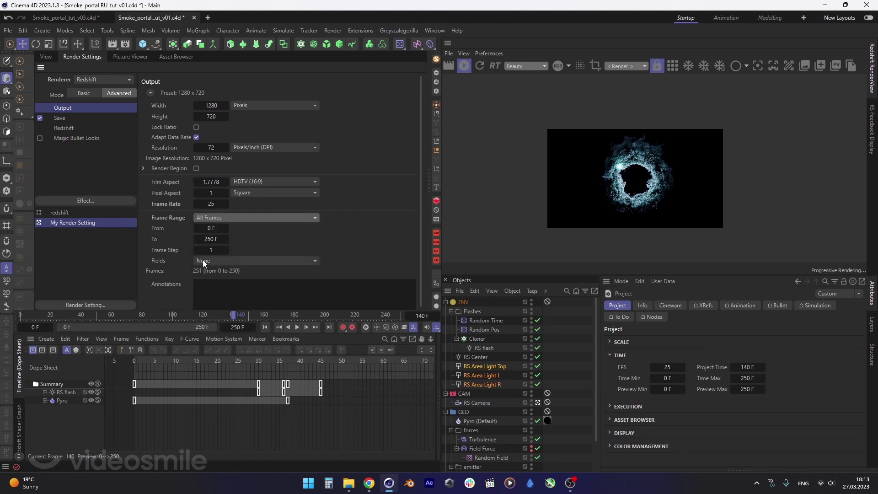
{"action": "left_click", "coordinate": [208, 251]}
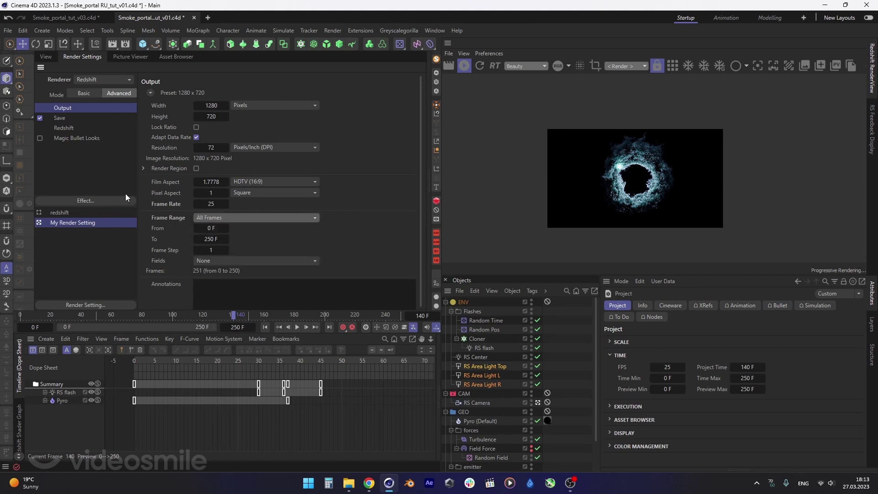
- Delete the old redshift setting, rename My Render Setting to 'redshift', and save
{"action": "left_click", "coordinate": [57, 211]}
{"action": "key", "text": "Delete"}
{"action": "double_click", "coordinate": [69, 210]}
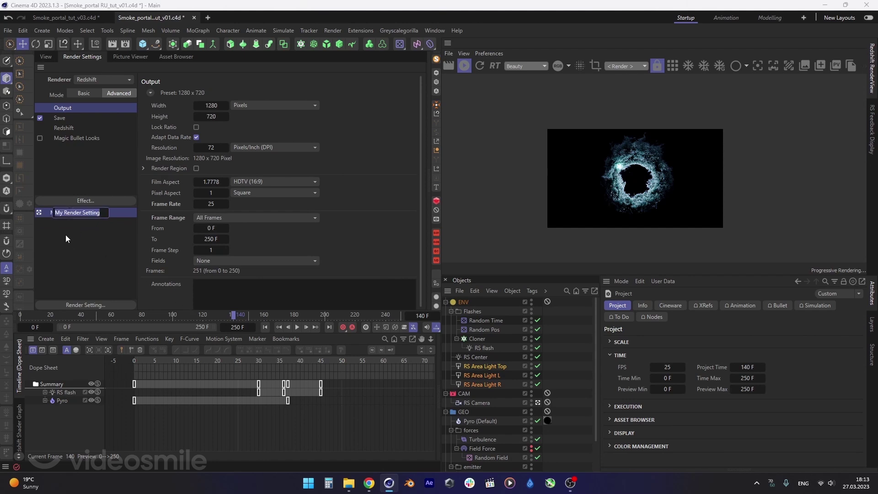
{"action": "type", "text": "redshif"}
{"action": "type", "text": "t"}
{"action": "key", "text": "Return"}
{"action": "key", "text": "ctrl+s"}
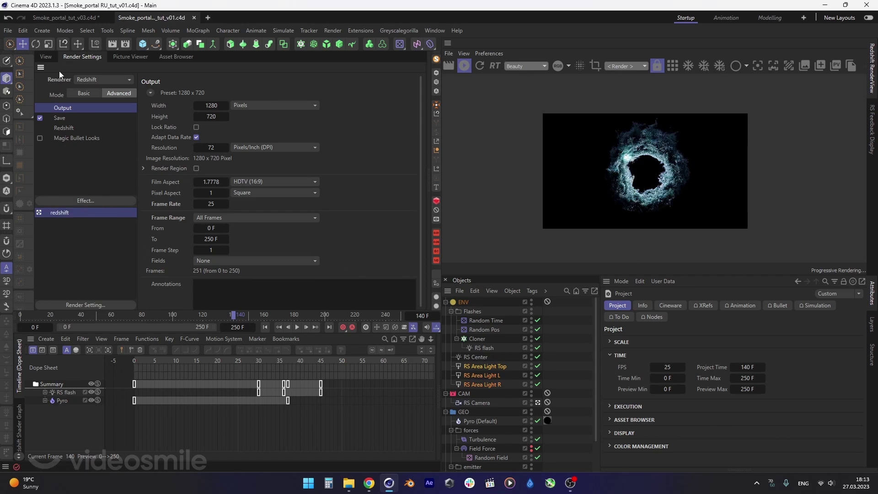
- Limit the frame range to the current frame, collapse multi-pass, and save the project
{"action": "left_click", "coordinate": [61, 118]}
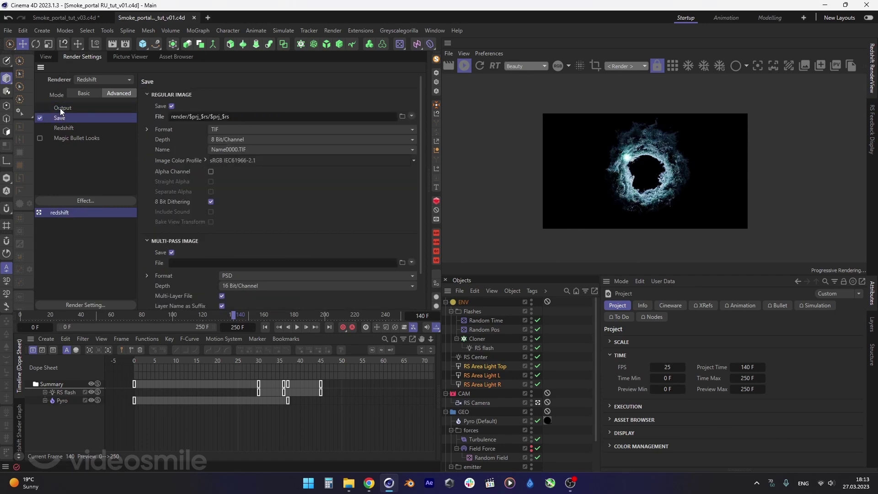
{"action": "left_click", "coordinate": [59, 108]}
{"action": "left_click", "coordinate": [221, 218]}
{"action": "left_click", "coordinate": [218, 245]}
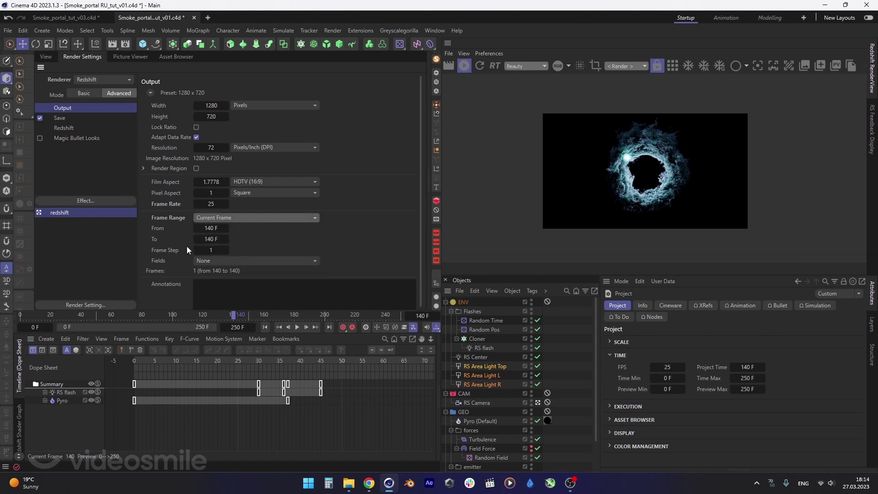
{"action": "left_click", "coordinate": [53, 115]}
{"action": "left_click", "coordinate": [165, 240]}
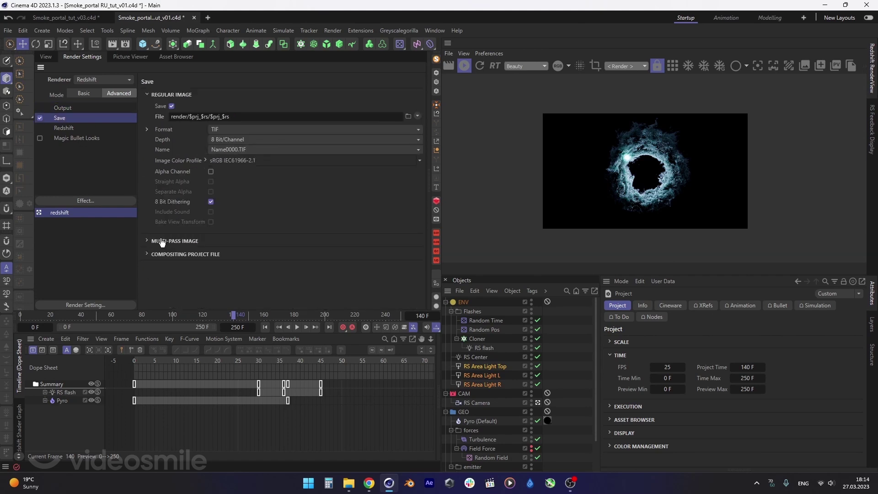
{"action": "key", "text": "ctrl+s"}
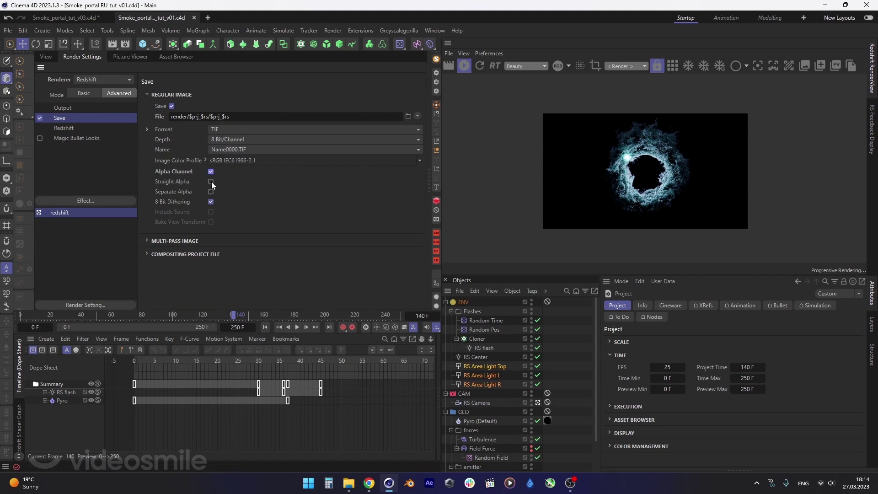
{"action": "left_click", "coordinate": [62, 128]}
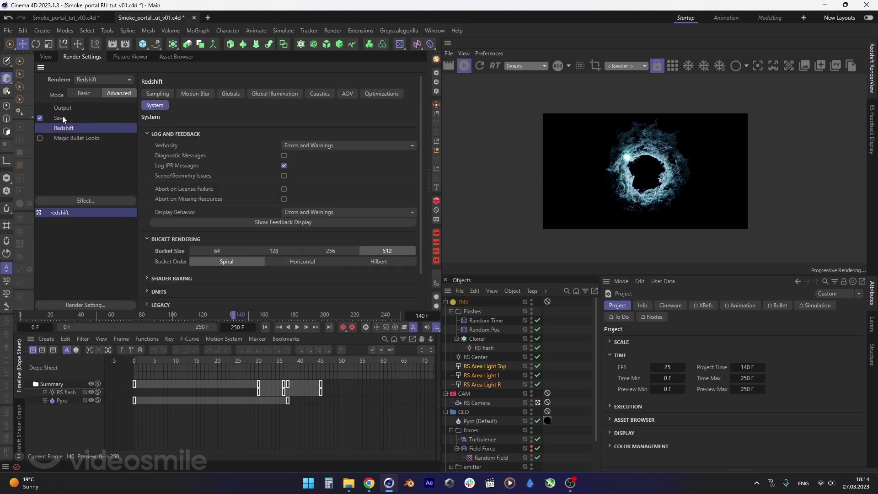
- Render frame 140 to the Picture Viewer, widening its panel and history area
{"action": "left_click", "coordinate": [46, 57]}
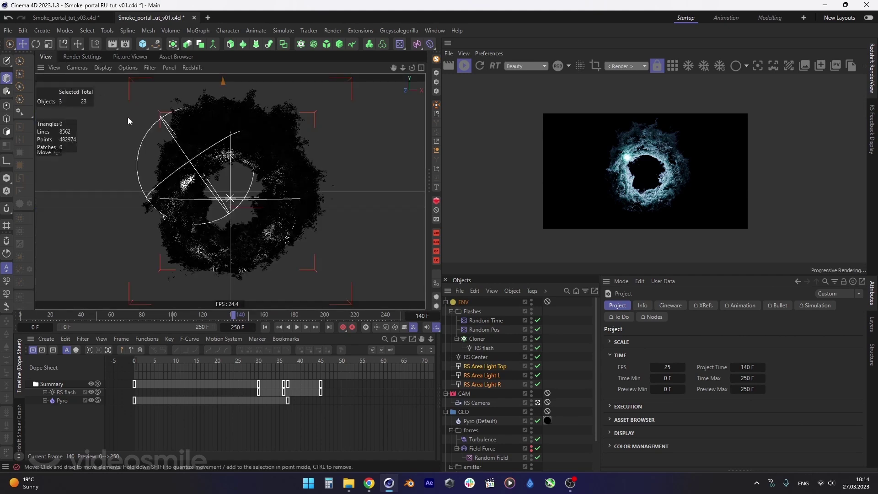
{"action": "left_click", "coordinate": [112, 43]}
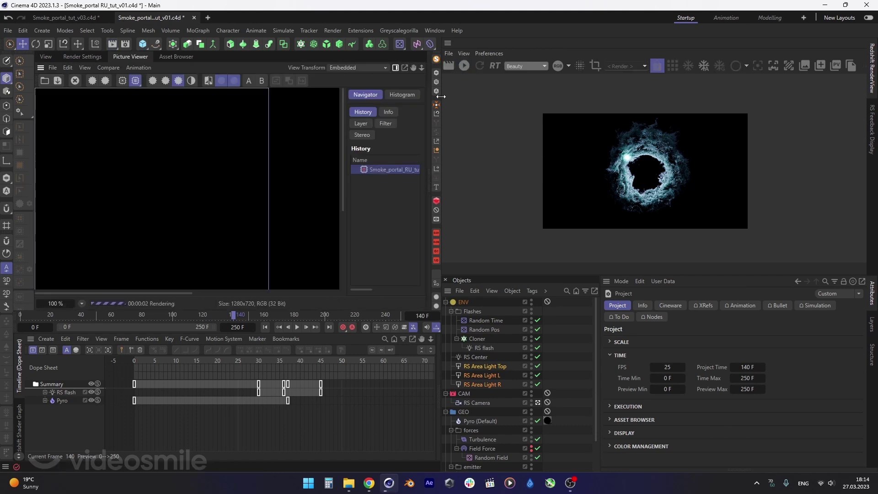
{"action": "left_click_drag", "start_coordinate": [434, 184], "coordinate": [554, 185]}
{"action": "scroll", "coordinate": [223, 173], "scroll_direction": "down", "scroll_amount": 2}
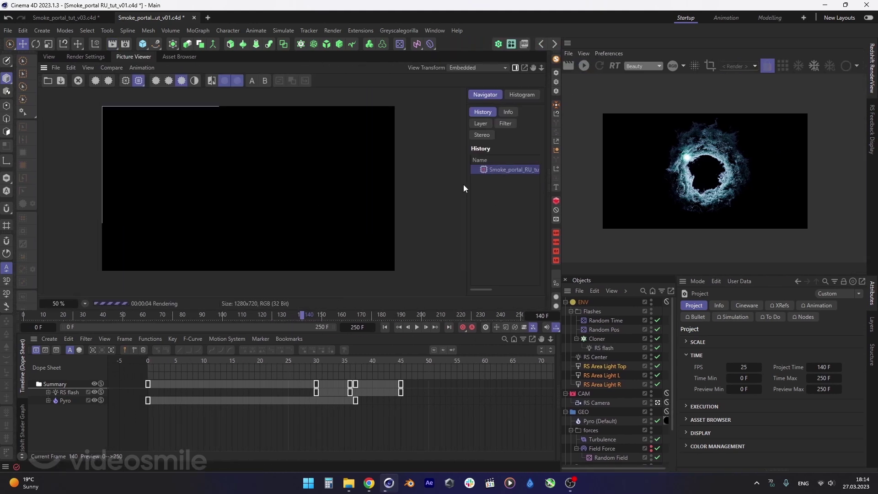
{"action": "left_click_drag", "start_coordinate": [466, 184], "coordinate": [386, 185]}
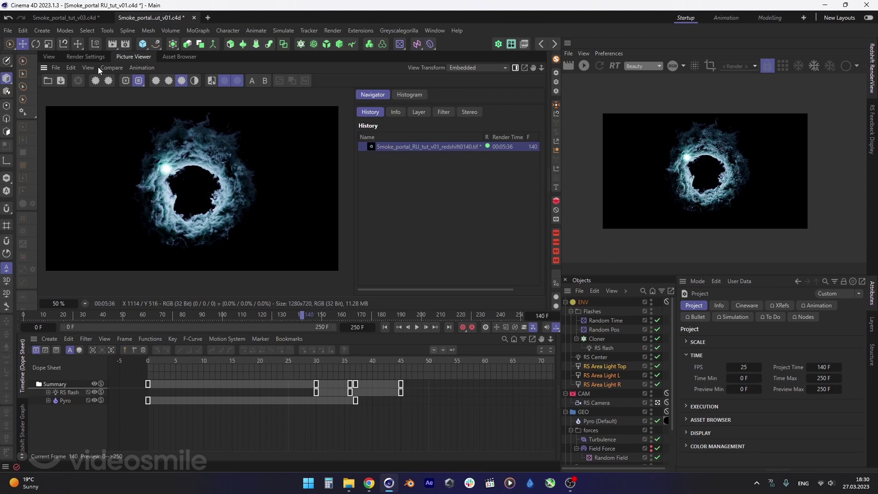
{"action": "scroll", "coordinate": [203, 214], "scroll_direction": "up", "scroll_amount": 2}
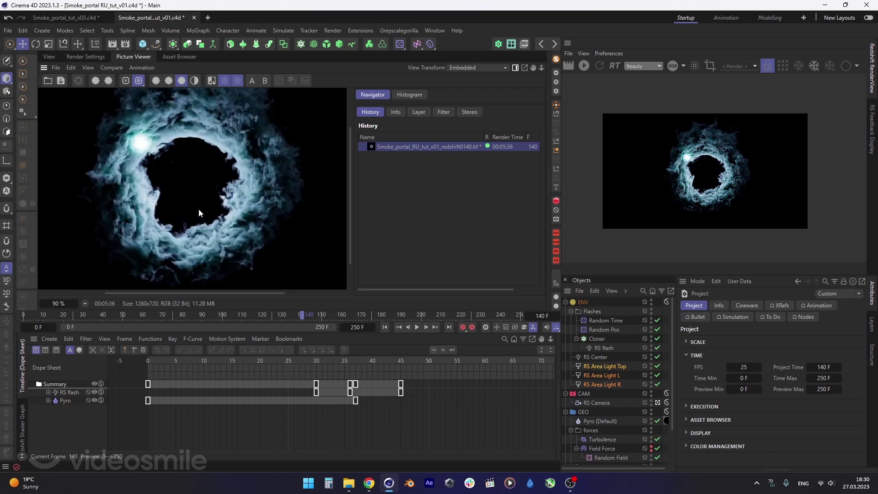
{"action": "left_click", "coordinate": [84, 56]}
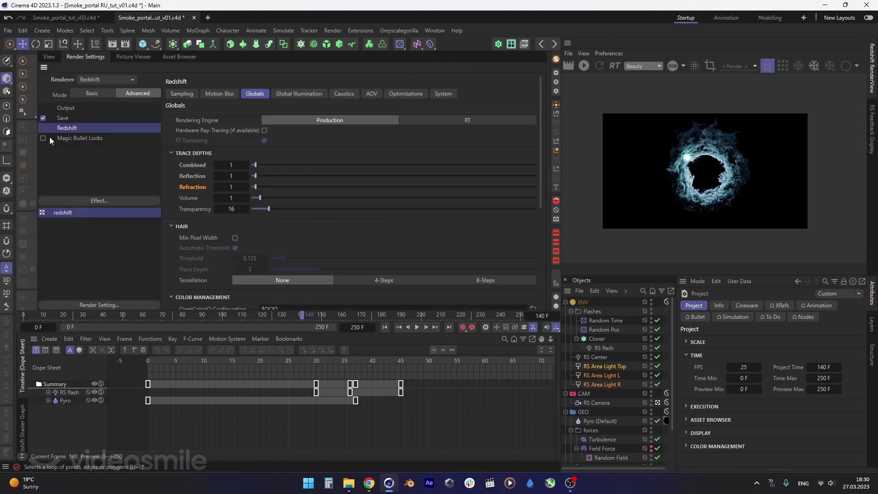
{"action": "left_click", "coordinate": [182, 93]}
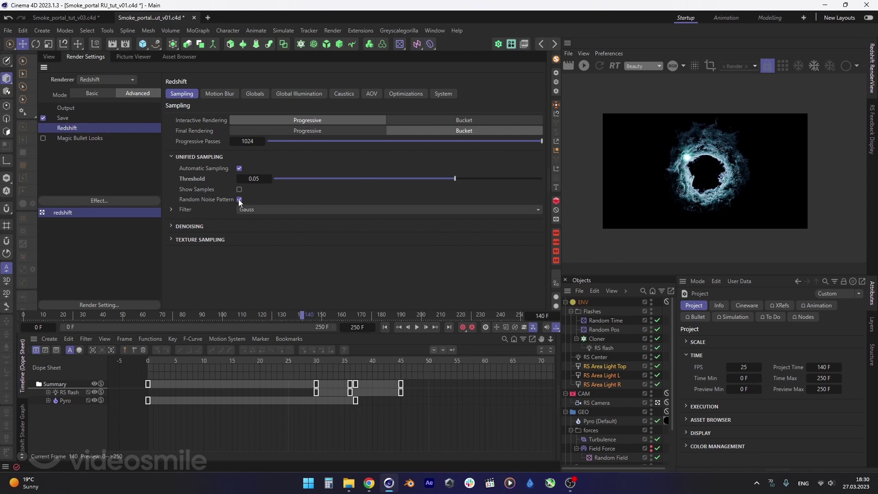
{"action": "left_click", "coordinate": [134, 55]}
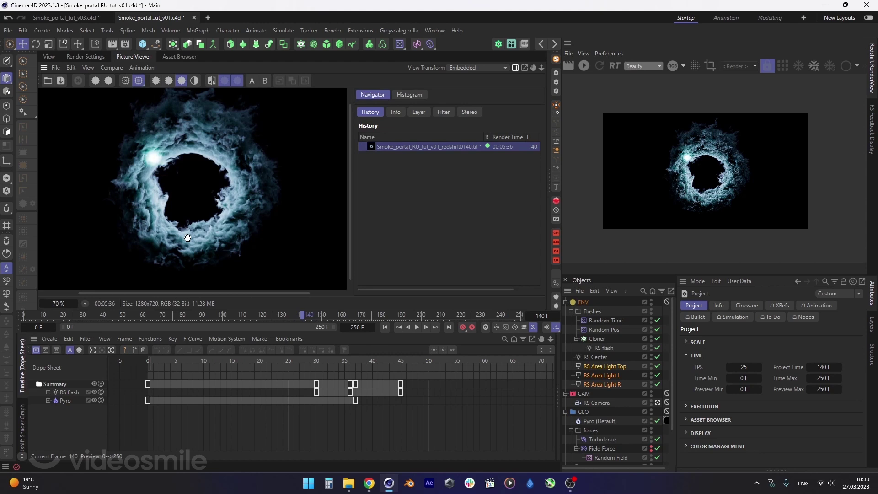